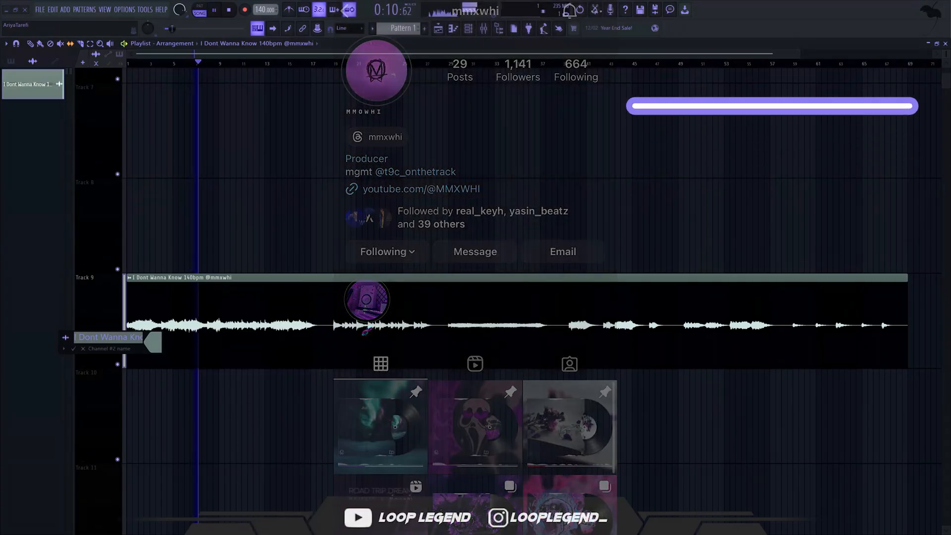
Step: Apply the name and colour settings of the I Dont Wanna Know sample channel
{"action": "left_click", "coordinate": [153, 343]}
{"action": "key", "text": "Return"}
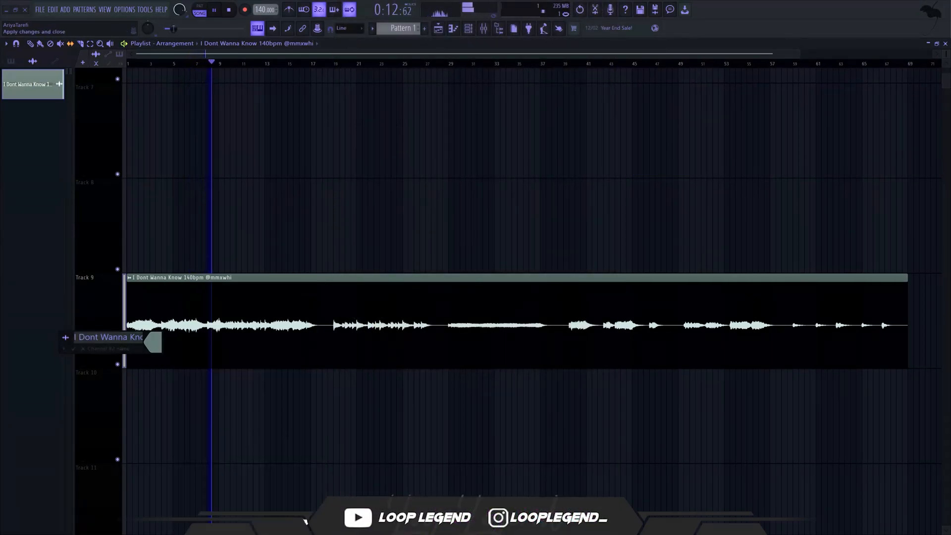
{"action": "key", "text": "Return"}
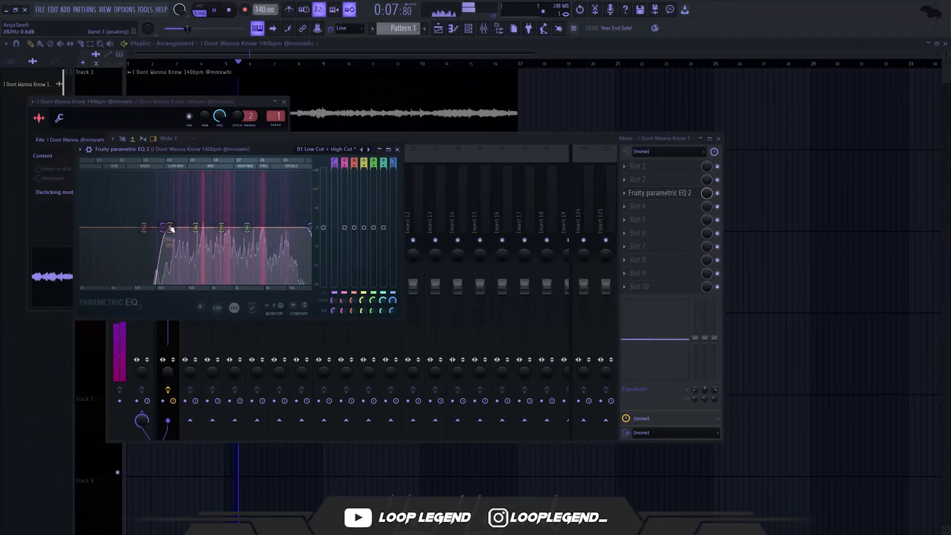
Step: On the sample's mixer track, dip the EQ around 1657 Hz by about 3.3 dB and set the CLA-3A gain to about 5.49
{"action": "left_click_drag", "start_coordinate": [221, 227], "coordinate": [257, 233]}
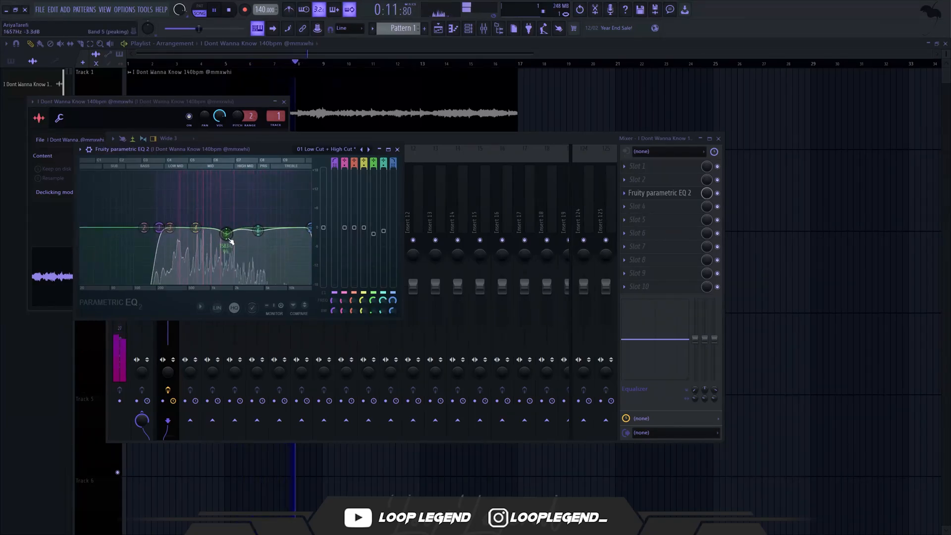
{"action": "key", "text": "Escape"}
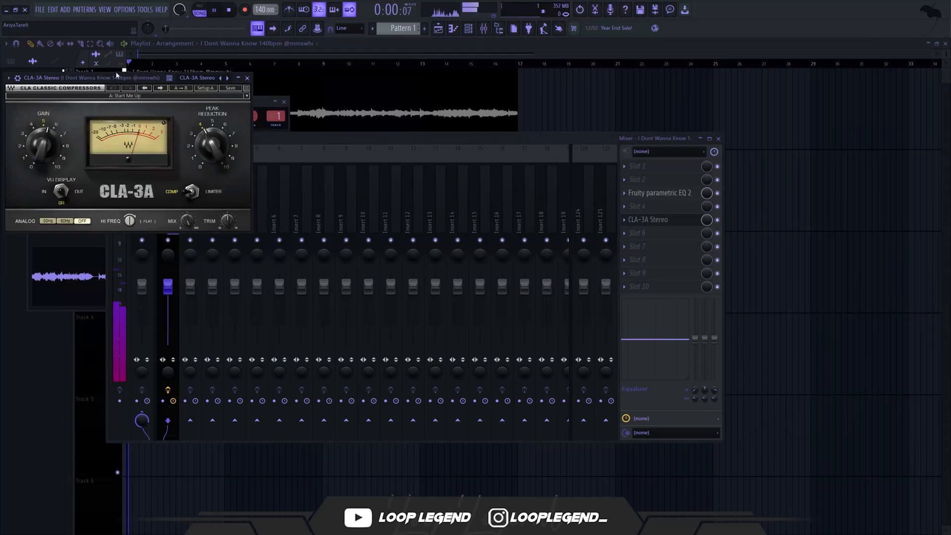
{"action": "left_click_drag", "start_coordinate": [117, 75], "coordinate": [394, 249]}
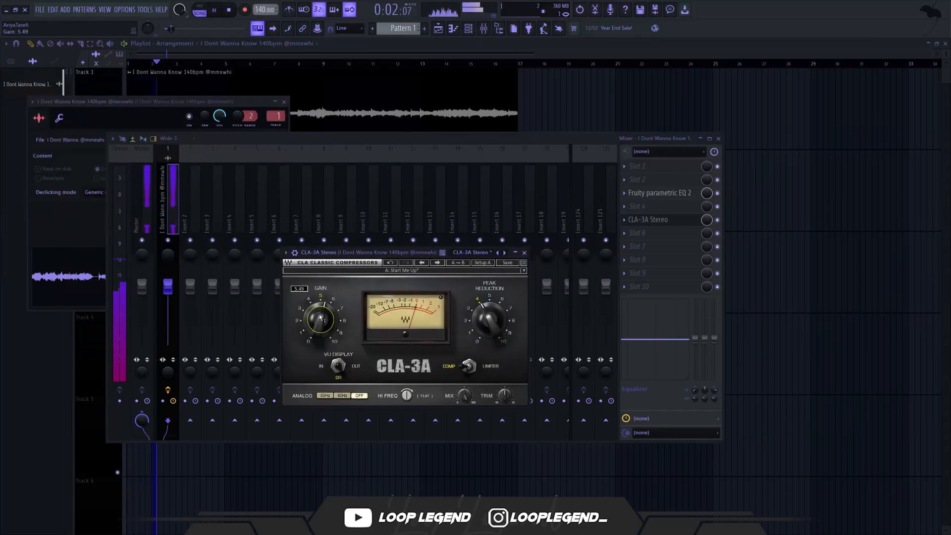
{"action": "key", "text": "Escape"}
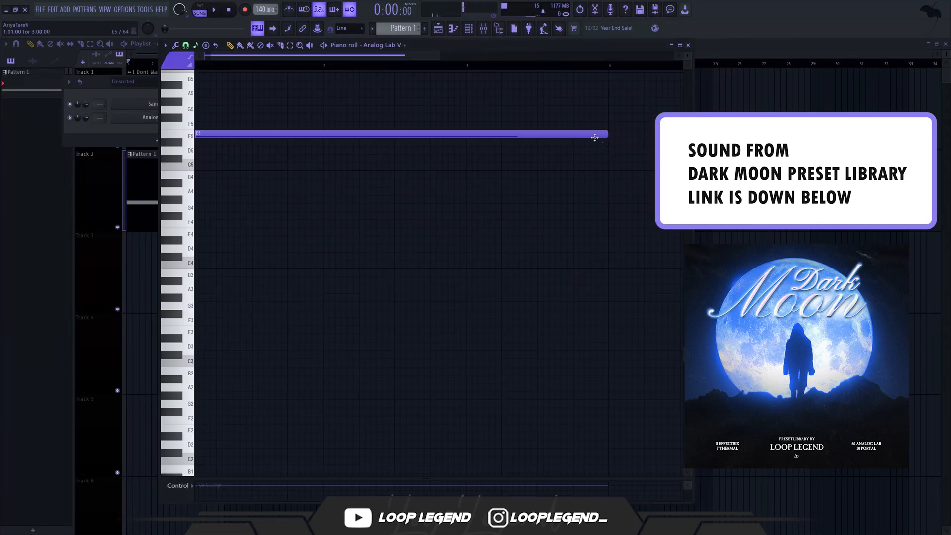
Step: Add a second three-bar note above the long E5 note and raise it to A5
{"action": "left_click_drag", "start_coordinate": [592, 136], "coordinate": [561, 123]}
{"action": "left_click", "coordinate": [554, 123], "text": "ctrl"}
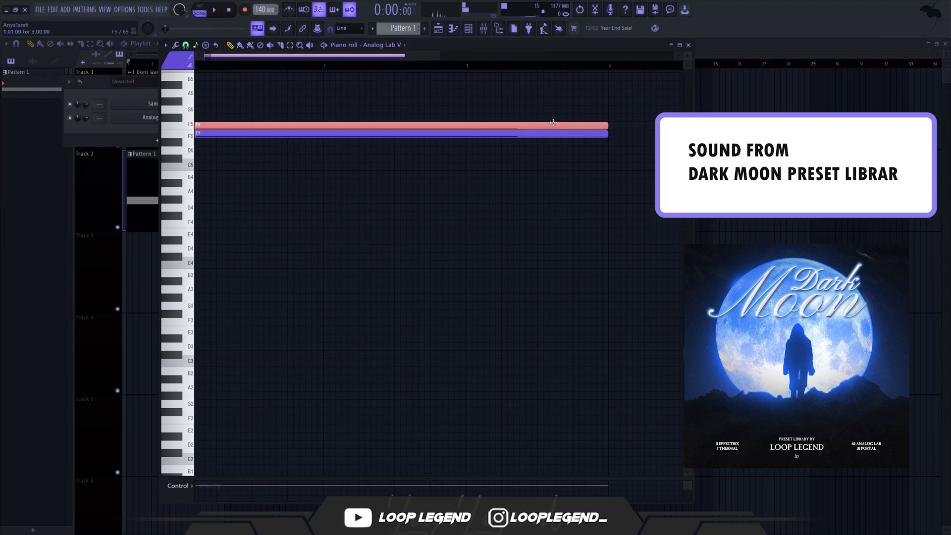
{"action": "key", "text": "shift+Up"}
{"action": "key", "text": "shift+Up"}
{"action": "key", "text": "shift+Up"}
{"action": "key", "text": "shift+Up"}
{"action": "scroll", "coordinate": [550, 163], "scroll_direction": "up", "scroll_amount": 4}
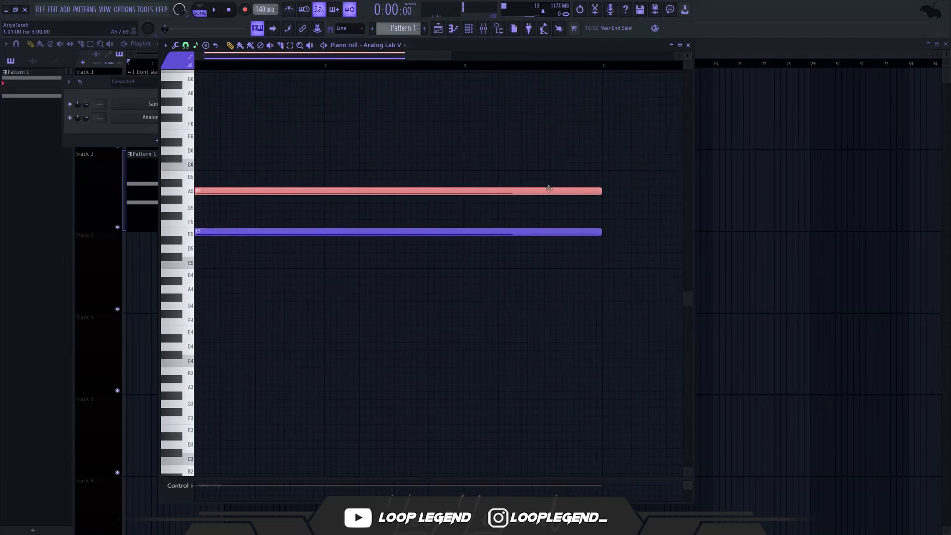
Step: Shorten the A5 note to one bar and add one-bar B5 and C5 notes in bar 2
{"action": "left_click_drag", "start_coordinate": [490, 199], "coordinate": [306, 210]}
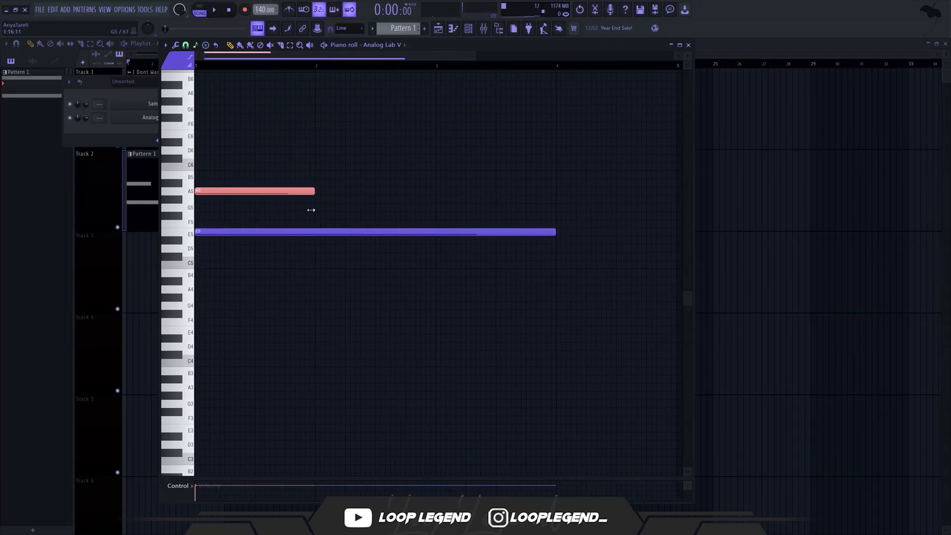
{"action": "key", "text": "shift+Up"}
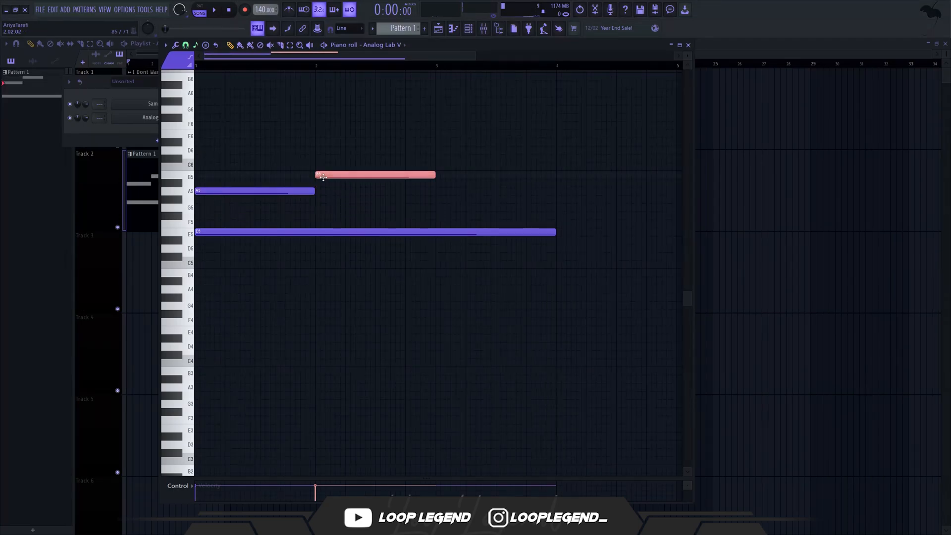
{"action": "key", "text": "ctrl+Down"}
Step: Trim the E5 note to two bars and duplicate the two-bar phrase into bars 3 and 4
{"action": "key", "text": "space"}
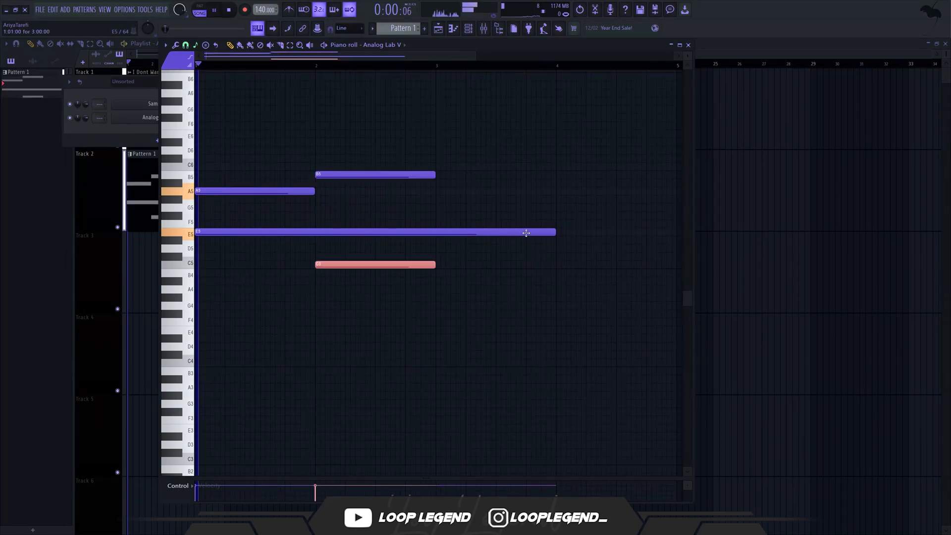
{"action": "left_click_drag", "start_coordinate": [555, 232], "coordinate": [437, 250]}
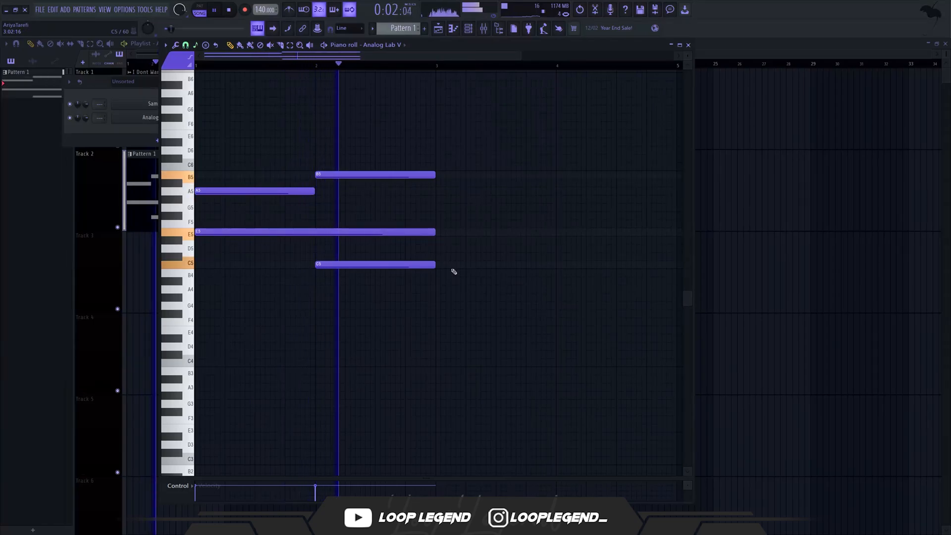
{"action": "key", "text": "ctrl+b"}
{"action": "scroll", "coordinate": [491, 220], "scroll_direction": "down", "scroll_amount": 3}
{"action": "key", "text": "space"}
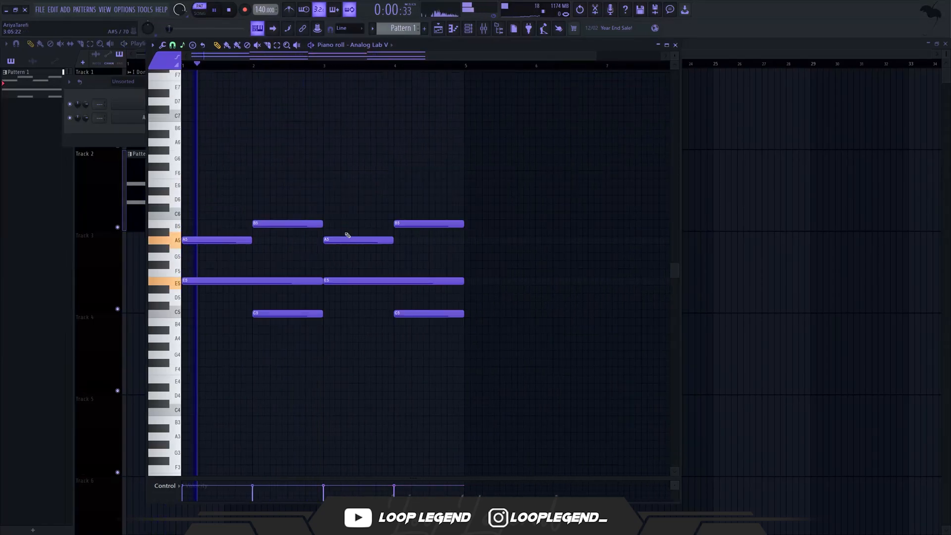
Step: Lower the A5 note in bar 3 to G5
{"action": "left_click", "coordinate": [349, 240], "text": "ctrl"}
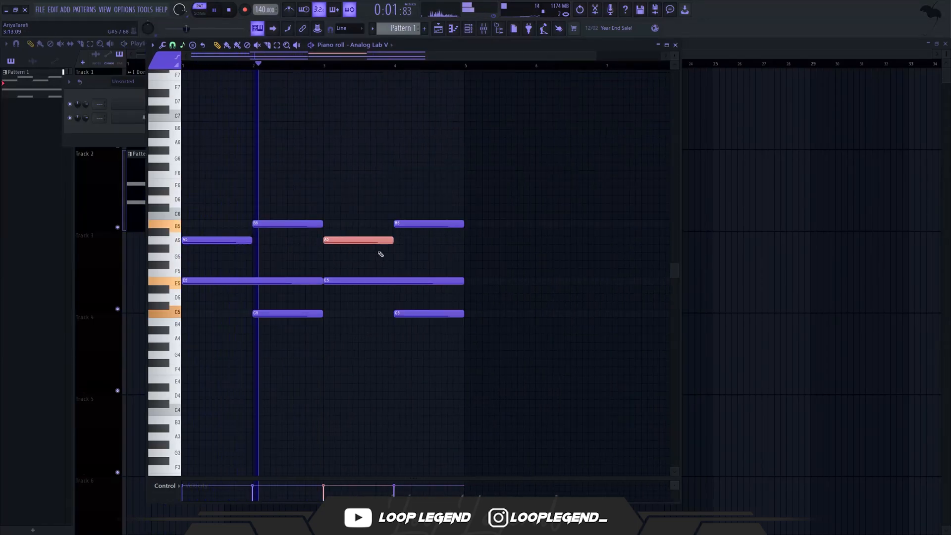
{"action": "key", "text": "shift+Down"}
{"action": "key", "text": "shift+Down"}
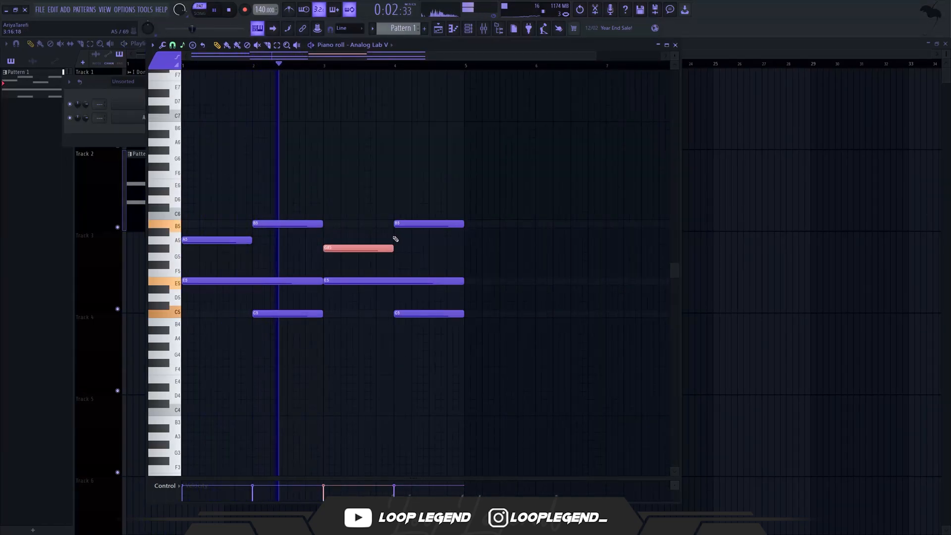
Step: Add an F#6 note at the start of bar 4 and trim it to one bar
{"action": "left_click", "coordinate": [436, 224], "text": "ctrl"}
{"action": "left_click", "coordinate": [400, 264]}
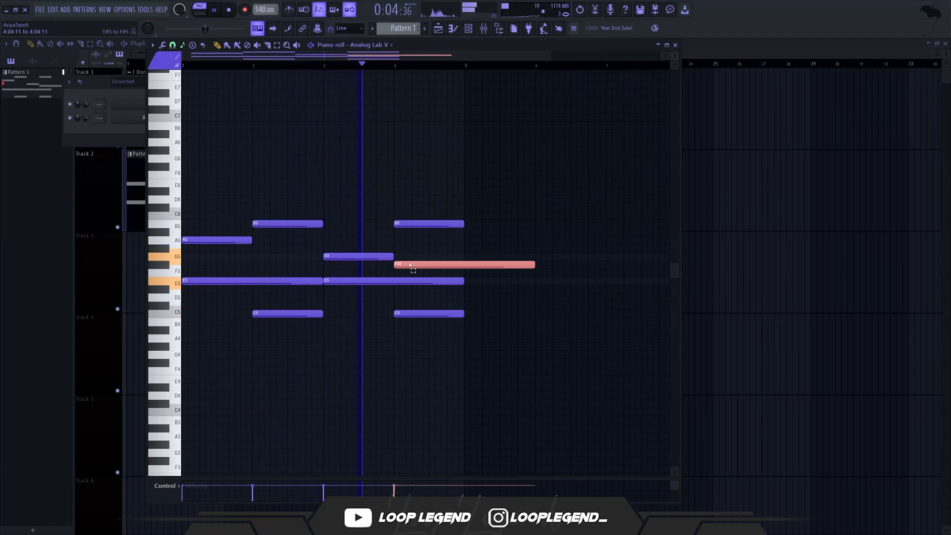
{"action": "key", "text": "ctrl+Up"}
{"action": "left_click_drag", "start_coordinate": [535, 167], "coordinate": [463, 184]}
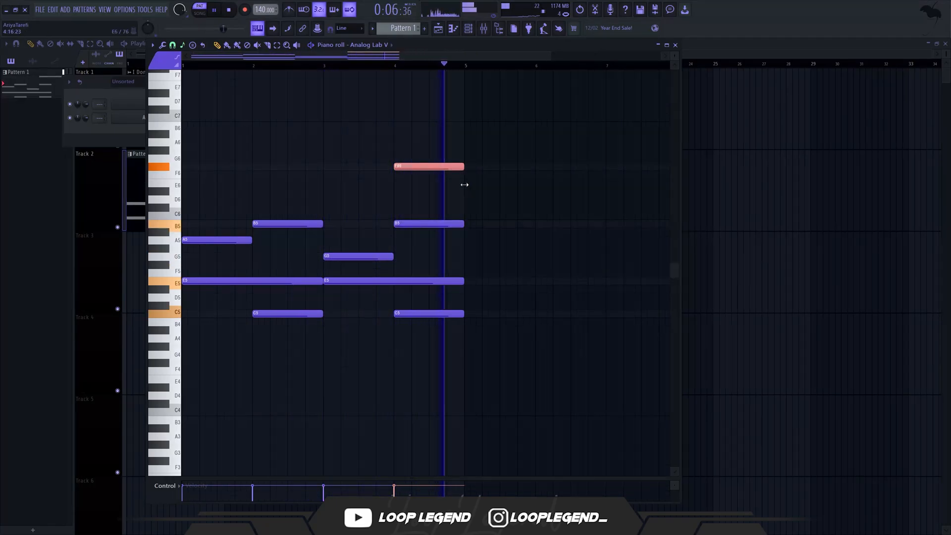
{"action": "left_click", "coordinate": [505, 212]}
{"action": "key", "text": "space"}
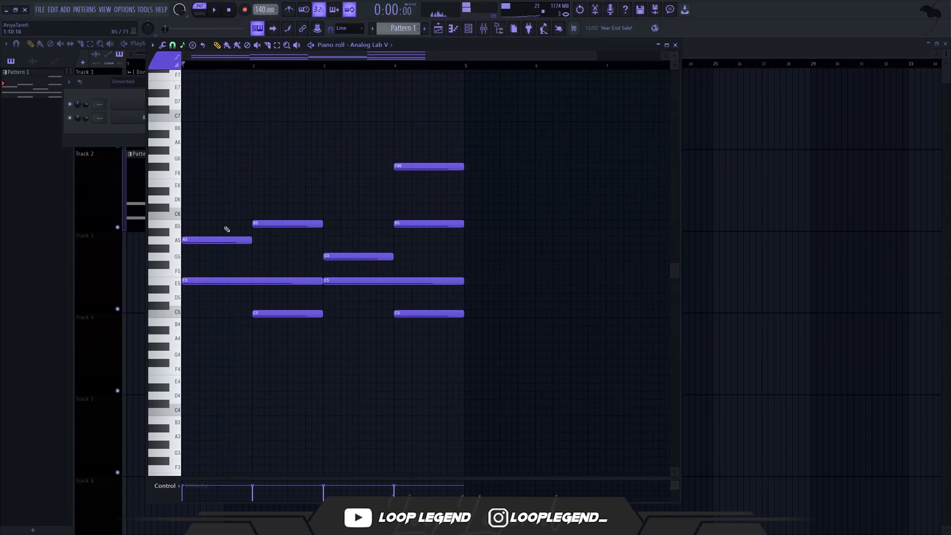
Step: Raise both two-bar E5 notes by one octave
{"action": "left_click", "coordinate": [160, 283], "text": "ctrl"}
{"action": "key", "text": "ctrl+Up"}
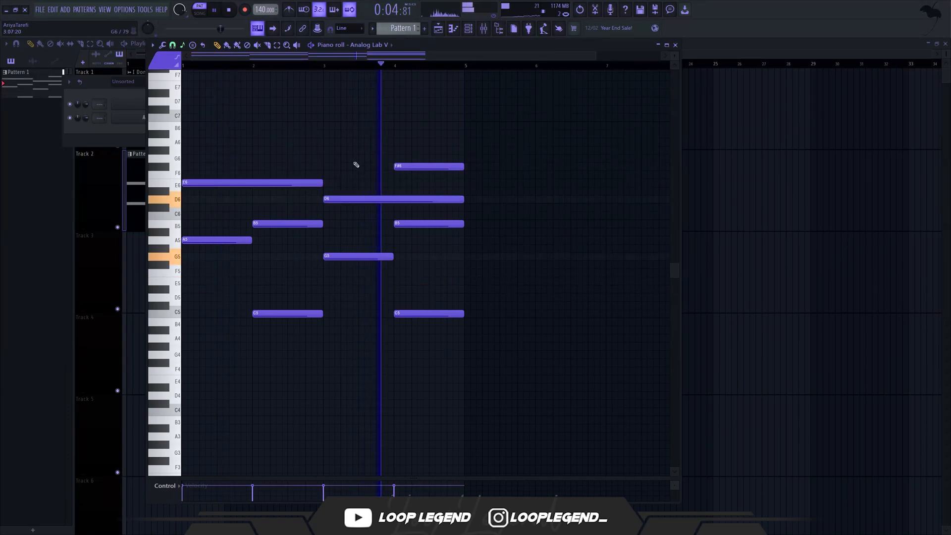
Step: Lower the two-bar note across bars 3 and 4 to B5 and play the melody from the start
{"action": "left_click", "coordinate": [343, 199], "text": "ctrl"}
{"action": "key", "text": "shift+Down"}
{"action": "key", "text": "shift+Down"}
{"action": "left_click", "coordinate": [325, 68]}
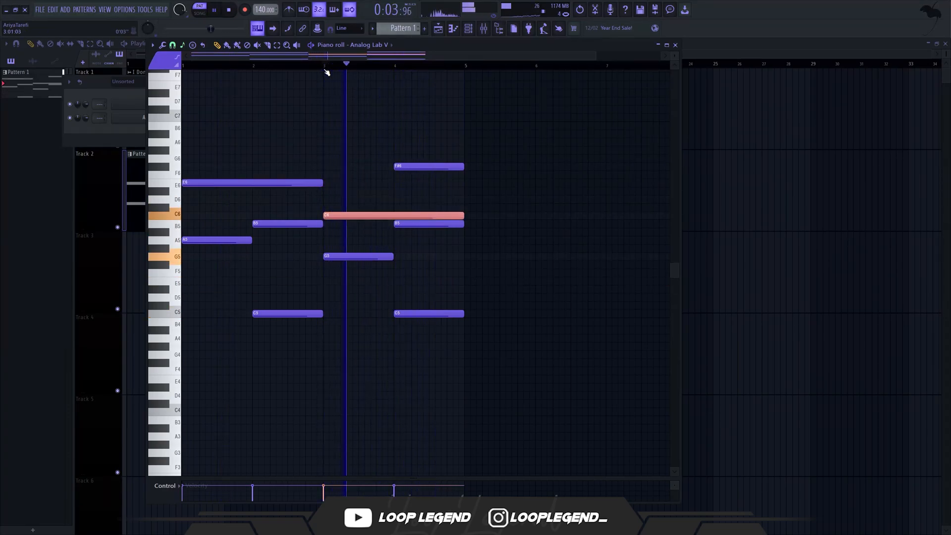
{"action": "key", "text": "shift+Down"}
{"action": "left_click", "coordinate": [326, 69]}
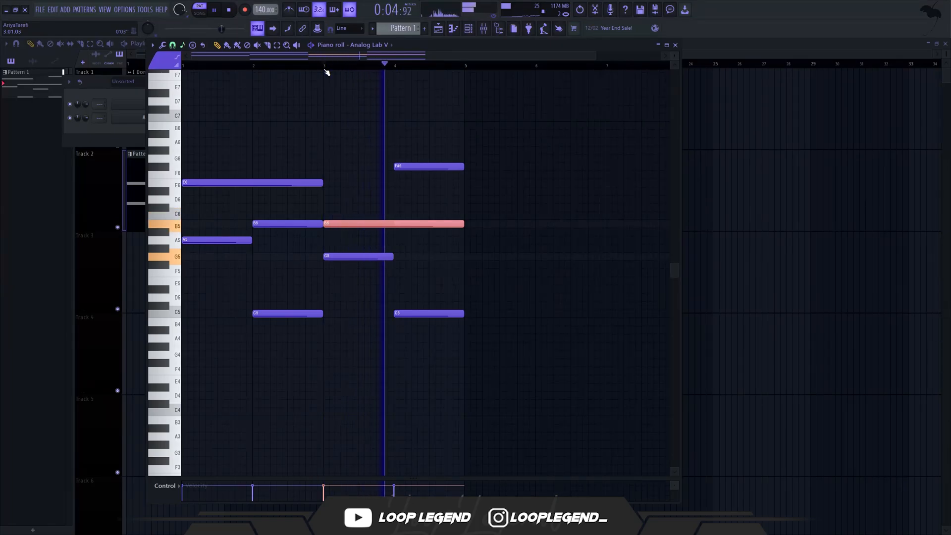
{"action": "left_click", "coordinate": [184, 67]}
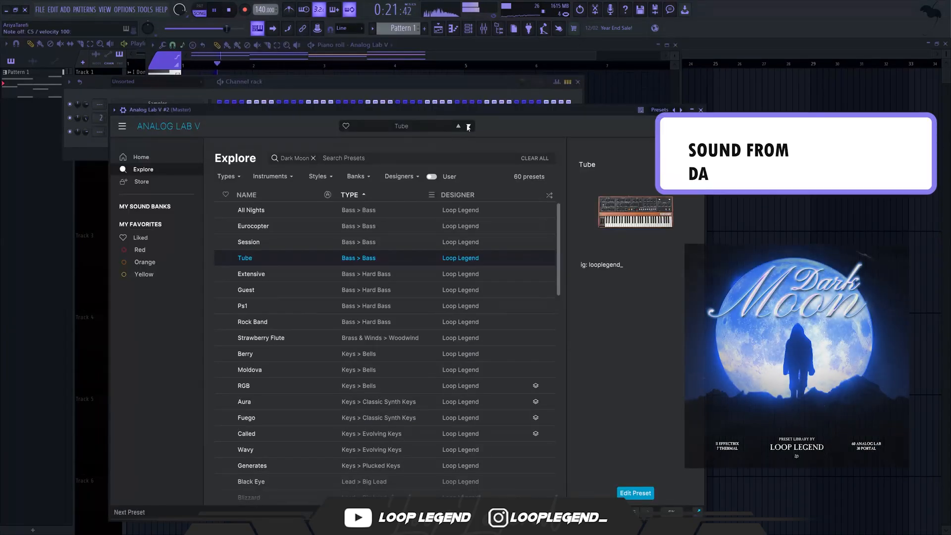
Step: Pick a Dark Moon bass preset and write one-bar bass notes C5, E5 and B4 in bars 2 to 4
{"action": "key", "text": "Down"}
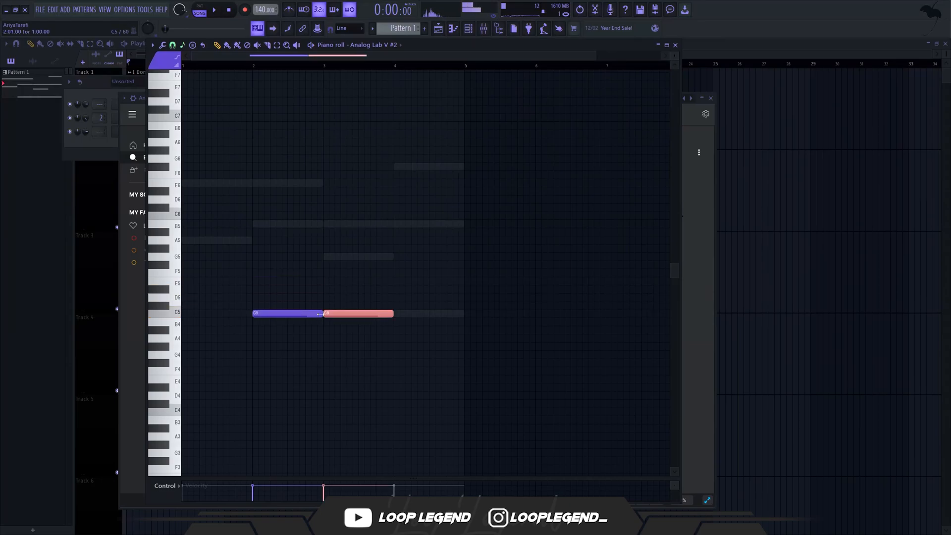
{"action": "key", "text": "space"}
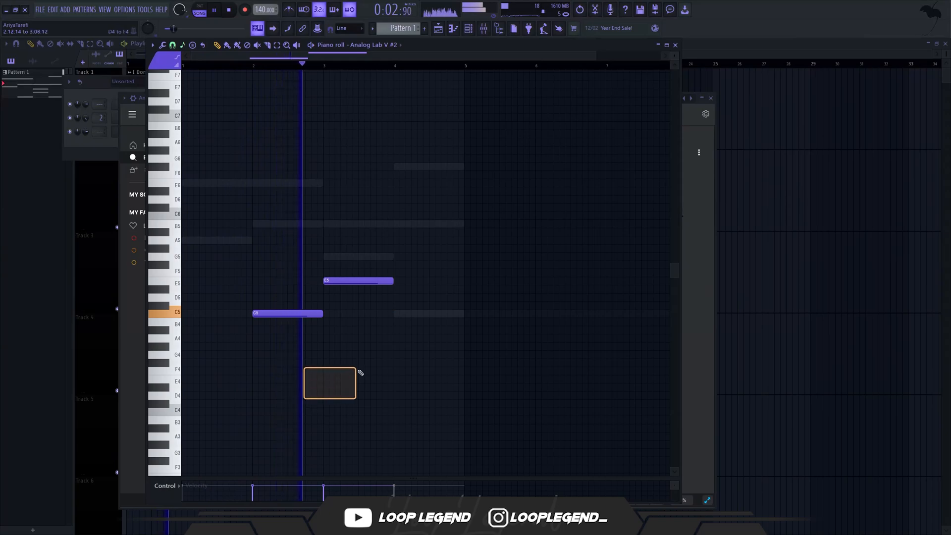
{"action": "left_click", "coordinate": [396, 321]}
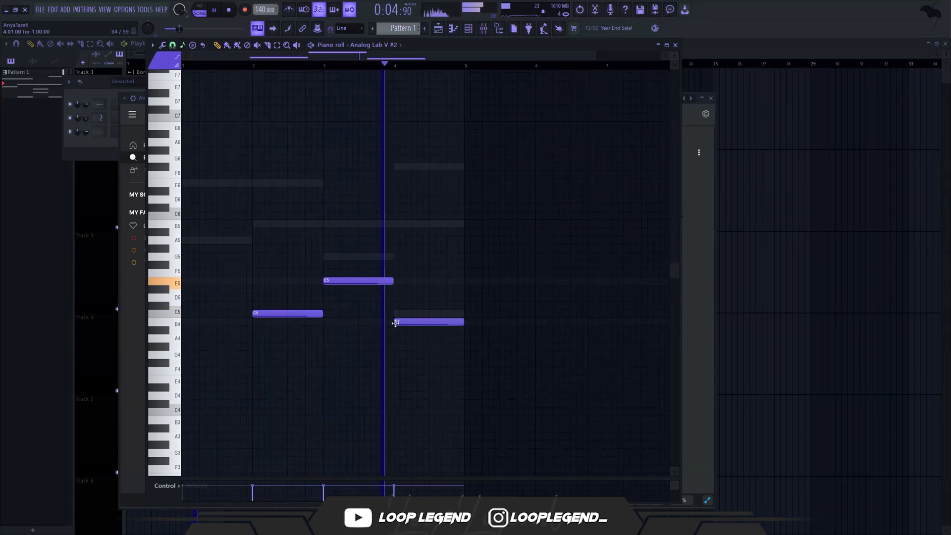
Step: Set the one-bar bass notes of the first two bars to C5 in bar 1 and B4 in bar 2
{"action": "scroll", "coordinate": [354, 361], "scroll_direction": "down", "scroll_amount": 1}
{"action": "left_click_drag", "start_coordinate": [309, 391], "coordinate": [328, 395]}
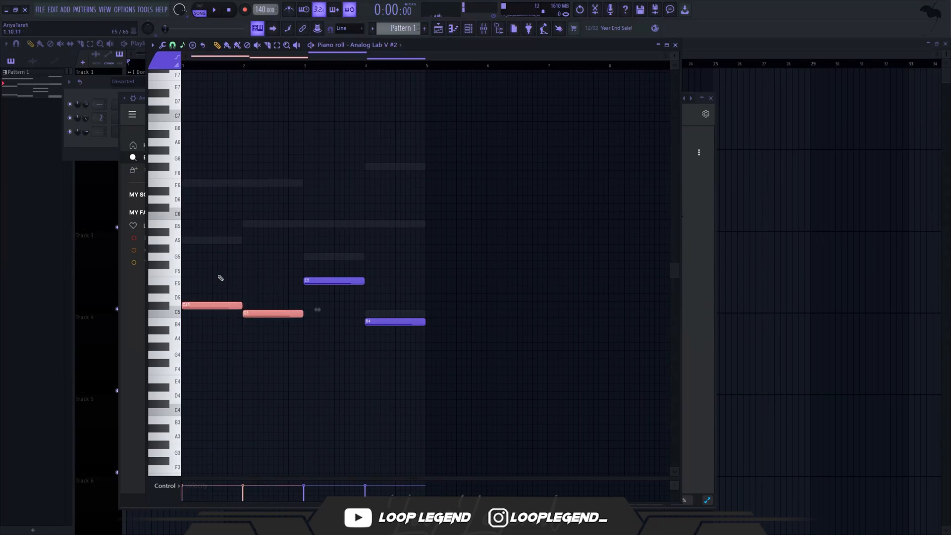
{"action": "left_click", "coordinate": [286, 217], "text": "ctrl"}
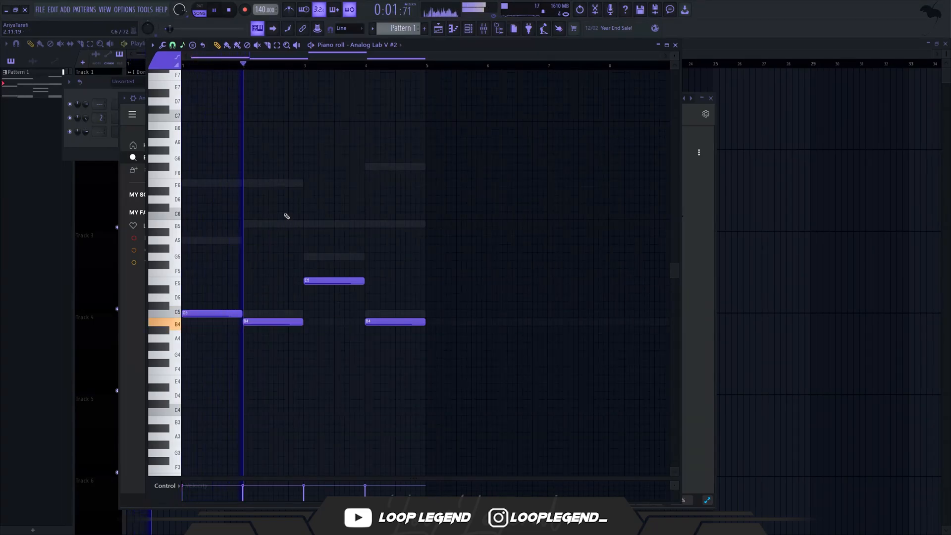
Step: Shorten the bass B4 note in bar 4 to half a bar and duplicate it one octave higher in the second half
{"action": "left_click_drag", "start_coordinate": [308, 227], "coordinate": [337, 284]}
{"action": "left_click_drag", "start_coordinate": [385, 302], "coordinate": [390, 326]}
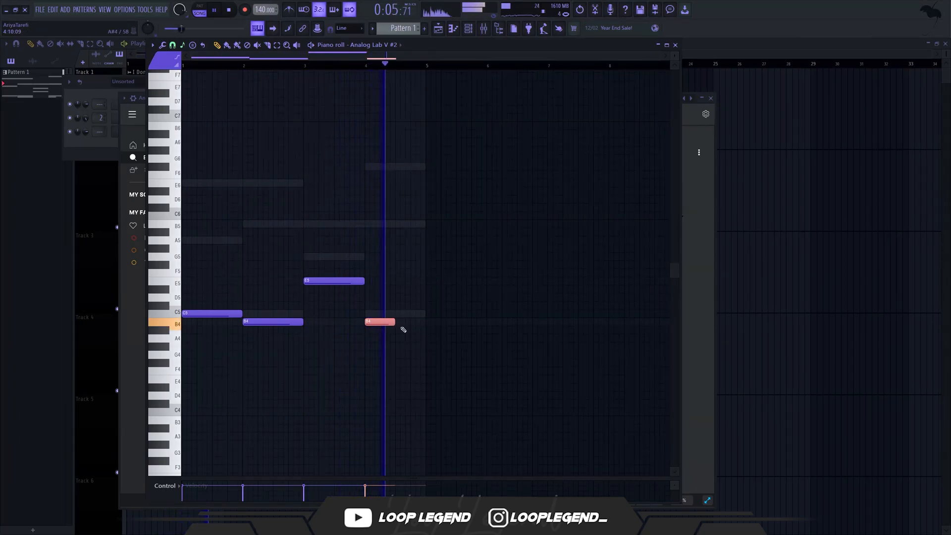
{"action": "key", "text": "ctrl+b"}
{"action": "key", "text": "ctrl+Up"}
{"action": "left_click", "coordinate": [365, 64]}
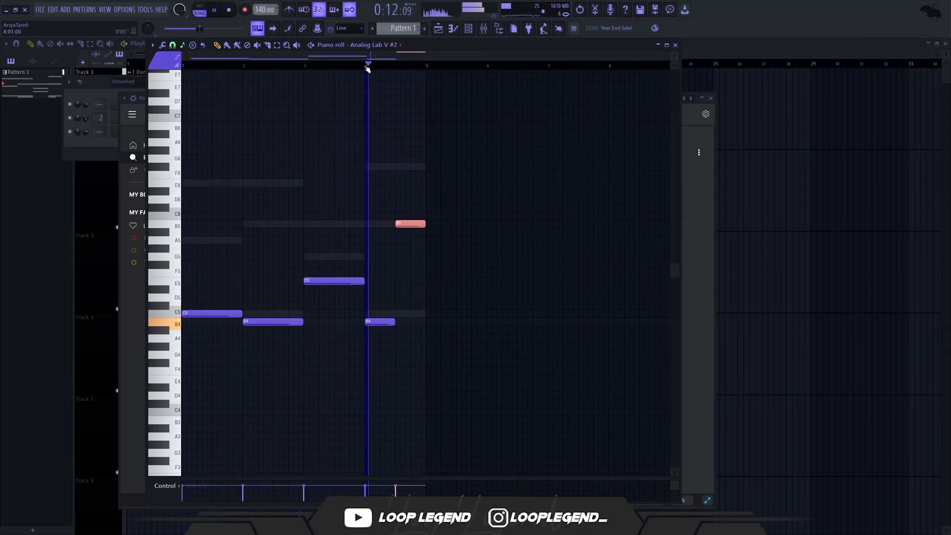
{"action": "key", "text": "Up"}
{"action": "key", "text": "Down"}
{"action": "key", "text": "space"}
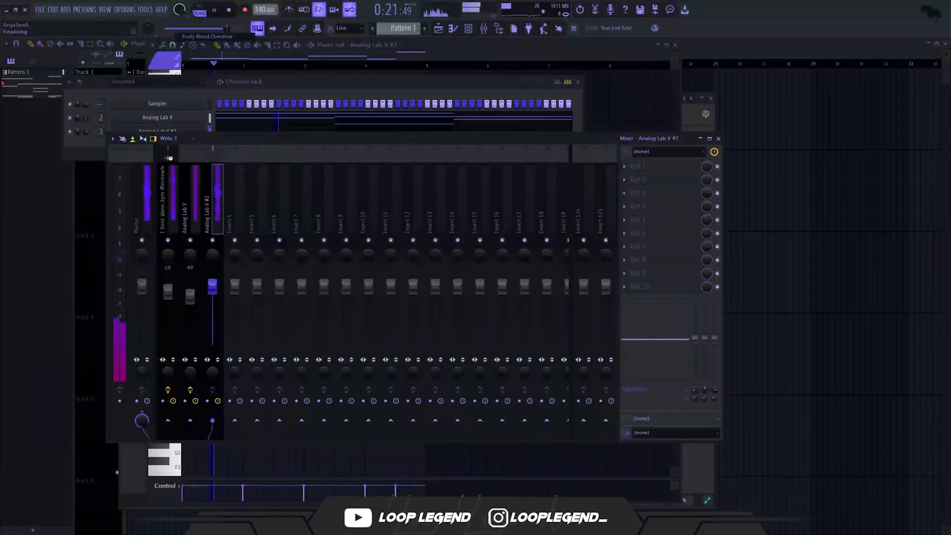
Step: Insert Fruity Blood Overdrive on the Analog Lab V #2 mixer track and lower its fader to -3.3 dB
{"action": "left_click", "coordinate": [220, 102]}
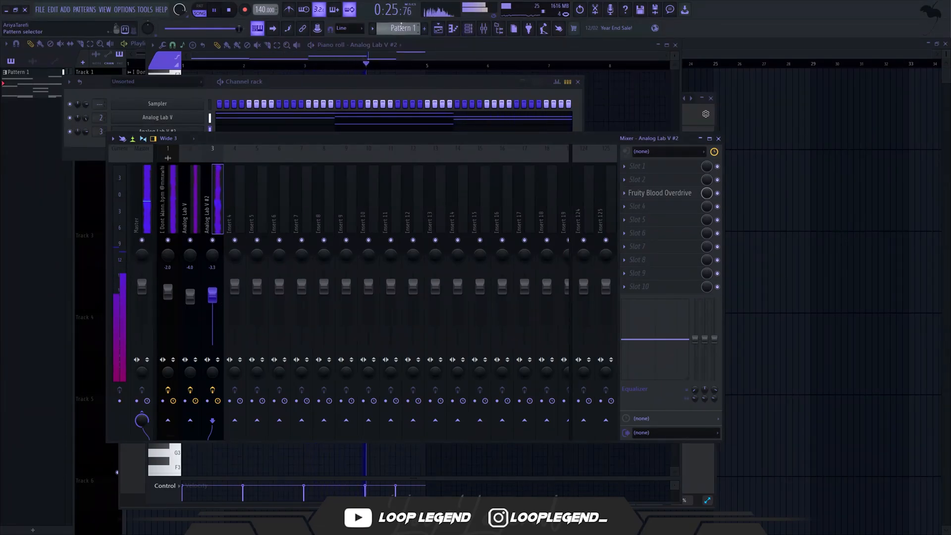
{"action": "left_click", "coordinate": [401, 26]}
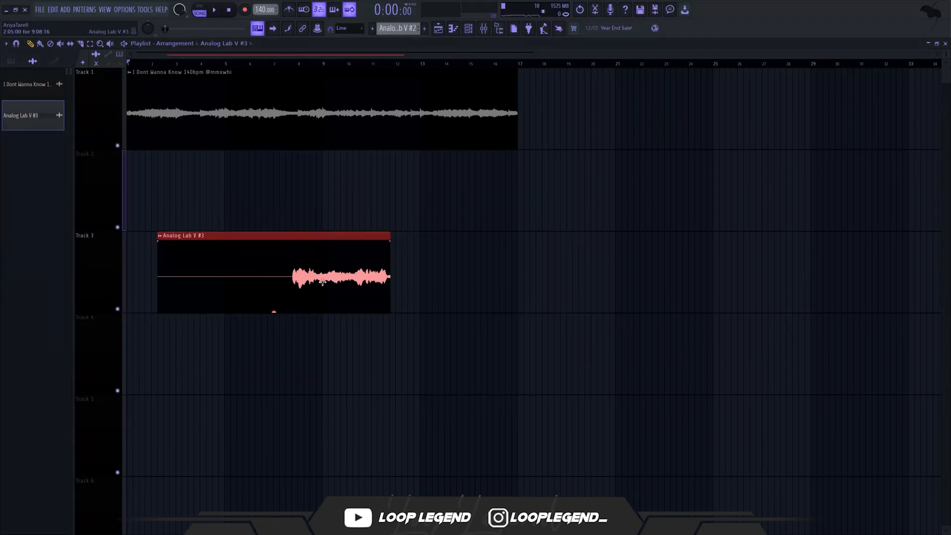
Step: Place the Analog Lab V #3 clip from bar 13 to the end of the sample and slice it into four one-bar pieces
{"action": "left_click_drag", "start_coordinate": [316, 269], "coordinate": [446, 270]}
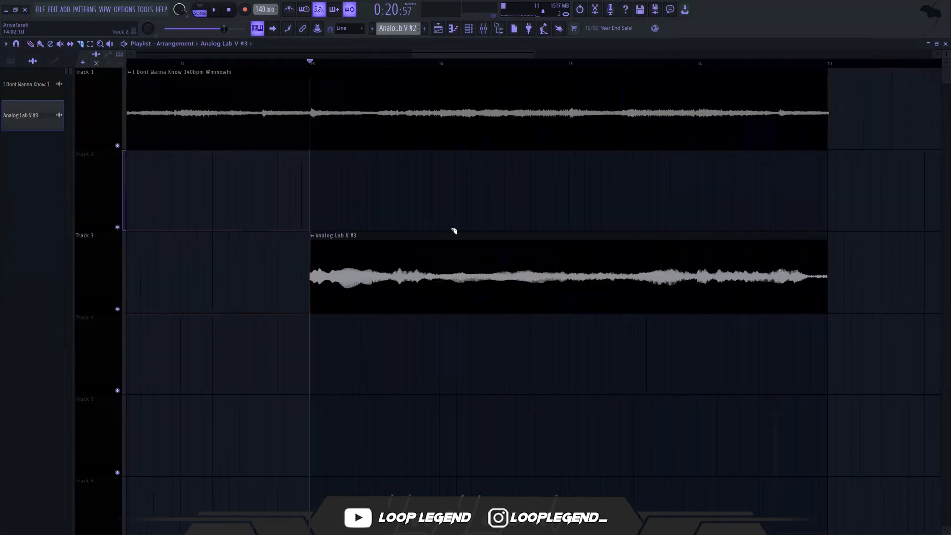
{"action": "scroll", "coordinate": [771, 291], "scroll_direction": "up", "scroll_amount": 2}
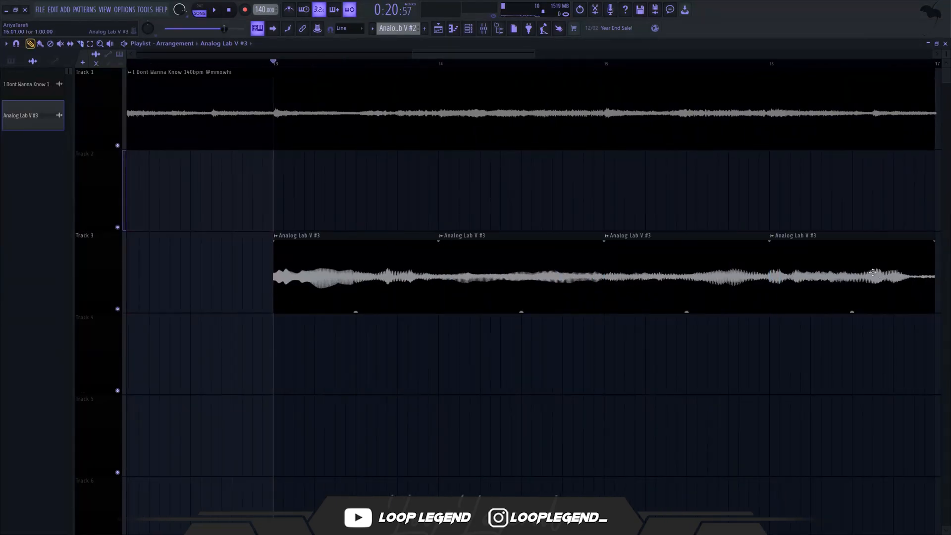
Step: Move the four one-bar Analog Lab V #3 slices onto Track 4 in reverse order
{"action": "left_click_drag", "start_coordinate": [872, 272], "coordinate": [376, 357]}
{"action": "left_click_drag", "start_coordinate": [708, 288], "coordinate": [542, 371]}
{"action": "left_click_drag", "start_coordinate": [515, 287], "coordinate": [680, 376]}
{"action": "left_click_drag", "start_coordinate": [342, 288], "coordinate": [838, 373]}
Step: Set the reversed Analog Lab V #3 clip's declicking mode to Generic (bleeding) and play the rearranged slices
{"action": "double_click", "coordinate": [838, 373]}
{"action": "left_click", "coordinate": [152, 229]}
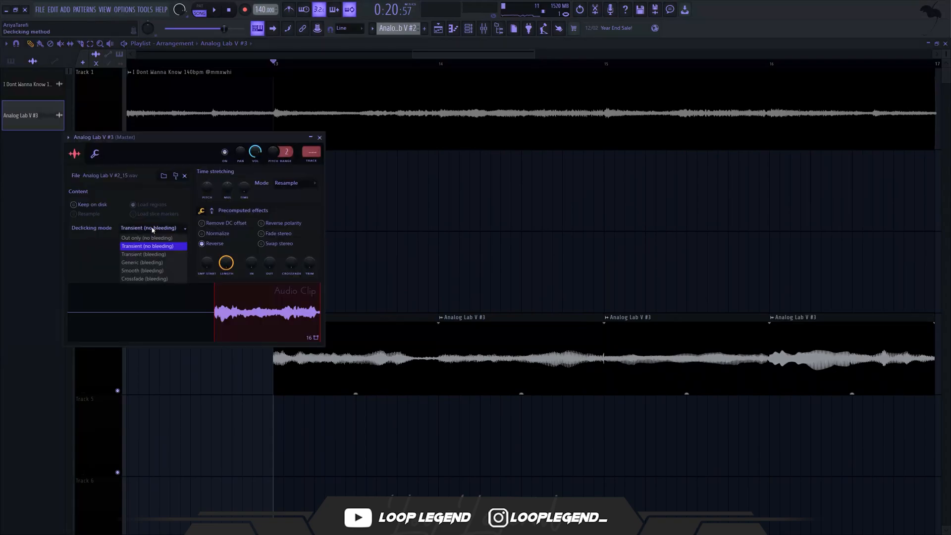
{"action": "left_click", "coordinate": [152, 262]}
{"action": "key", "text": "space"}
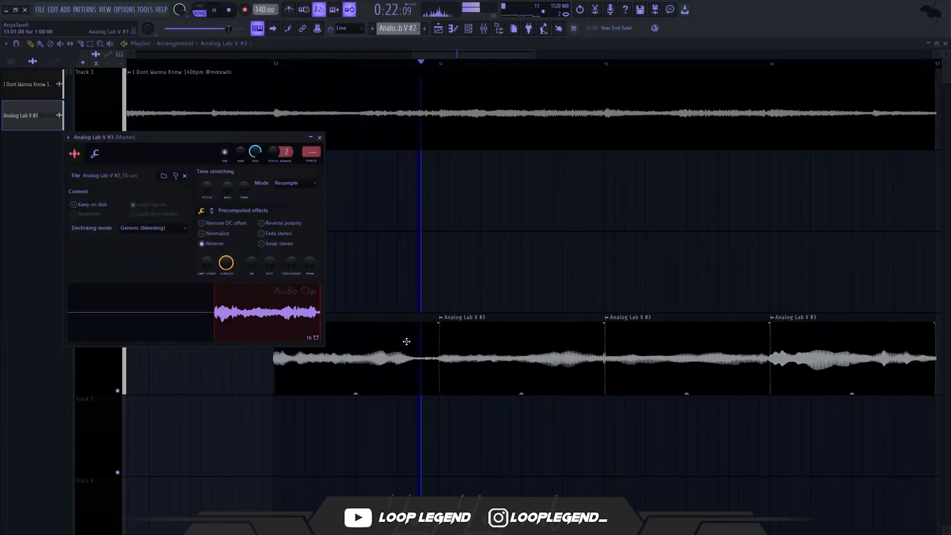
{"action": "scroll", "coordinate": [552, 440], "scroll_direction": "down", "scroll_amount": 4}
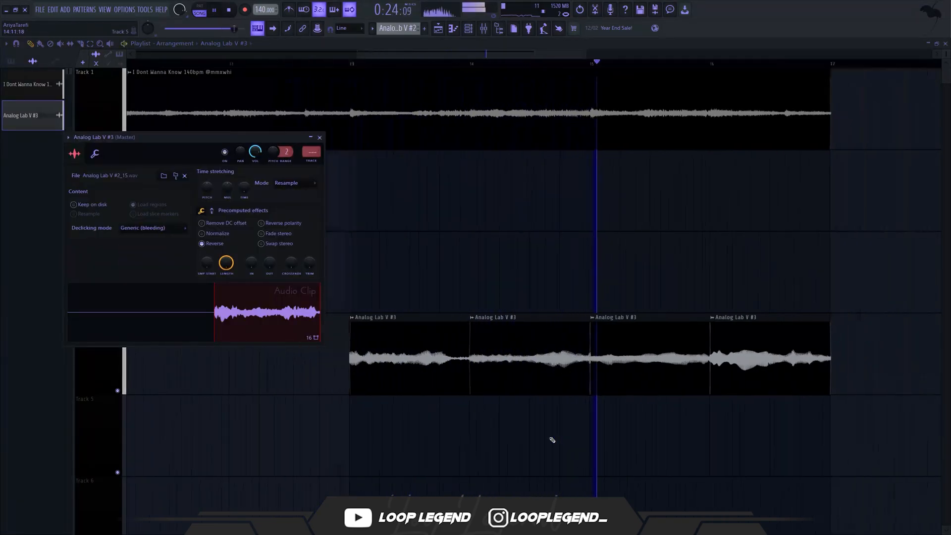
{"action": "scroll", "coordinate": [554, 443], "scroll_direction": "up", "scroll_amount": 1}
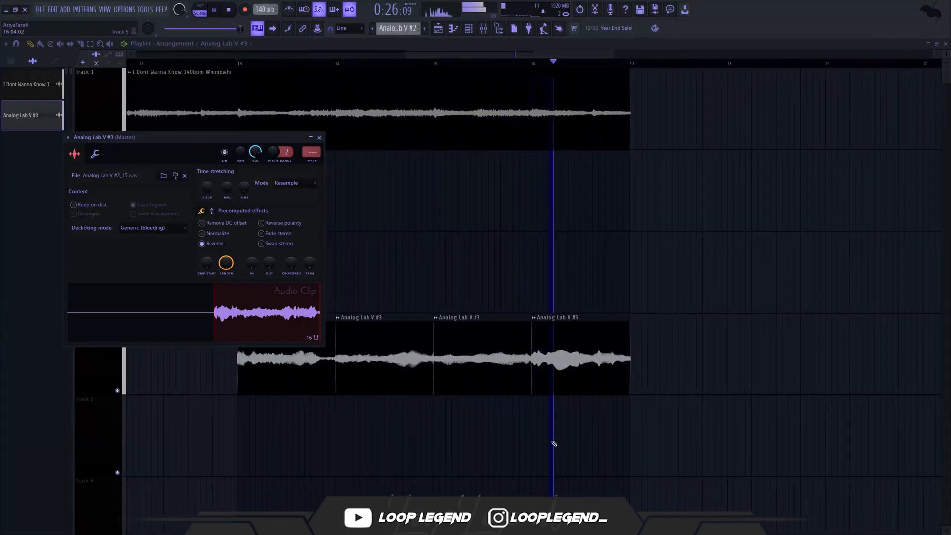
Step: Split the bar 16 Analog Lab V #3 slice on Track 4 in half, swap the two halves and play the result
{"action": "scroll", "coordinate": [553, 444], "scroll_direction": "down", "scroll_amount": 5}
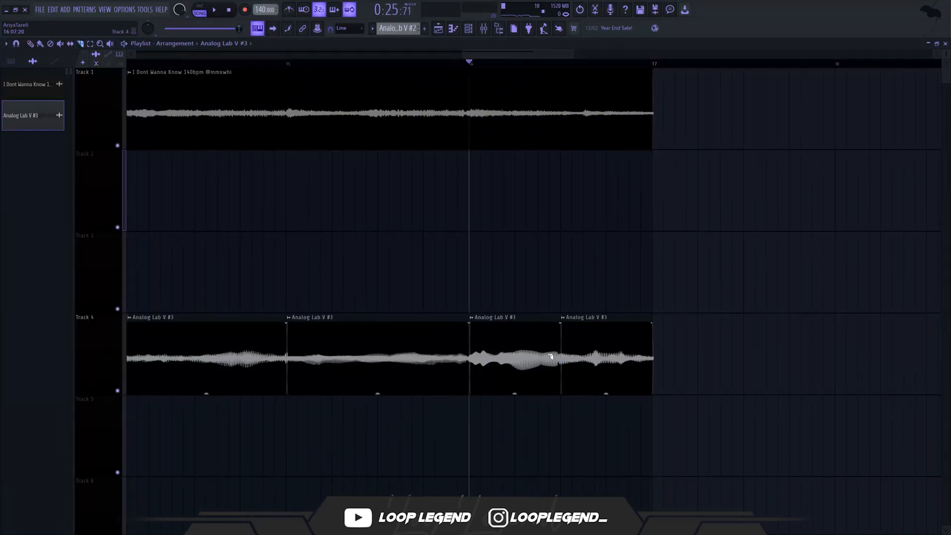
{"action": "mouse_move", "coordinate": [521, 345]}
{"action": "left_mouse_down"}
{"action": "mouse_move", "coordinate": [715, 349]}
{"action": "mouse_move", "coordinate": [703, 353]}
{"action": "left_mouse_up"}
{"action": "mouse_move", "coordinate": [698, 359]}
{"action": "left_mouse_down"}
{"action": "mouse_move", "coordinate": [523, 361]}
{"action": "mouse_move", "coordinate": [703, 368]}
{"action": "mouse_move", "coordinate": [601, 365]}
{"action": "left_mouse_up"}
{"action": "key", "text": "space"}
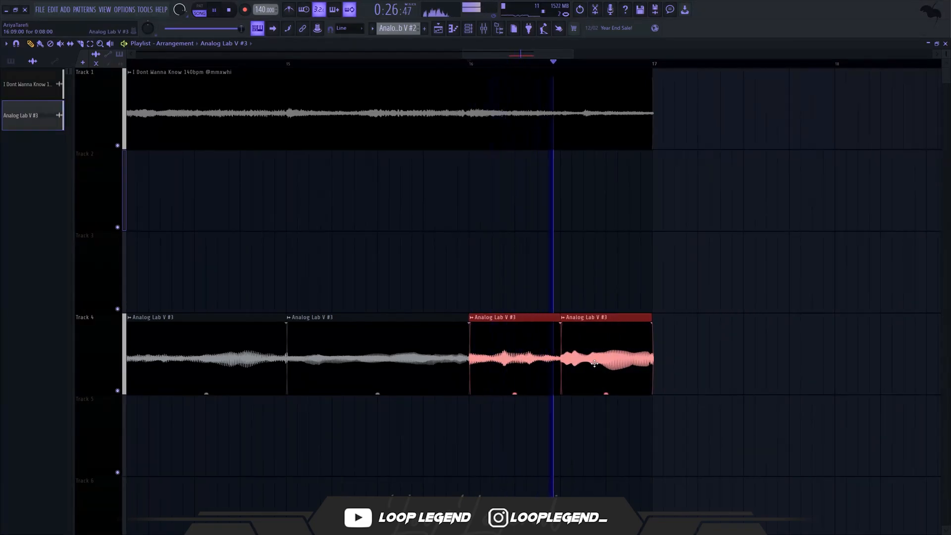
Step: Place an Analog Lab V #3 slice on Track 5 from mid bar 13, fading it in and out over about half its length each
{"action": "scroll", "coordinate": [589, 361], "scroll_direction": "down", "scroll_amount": 3}
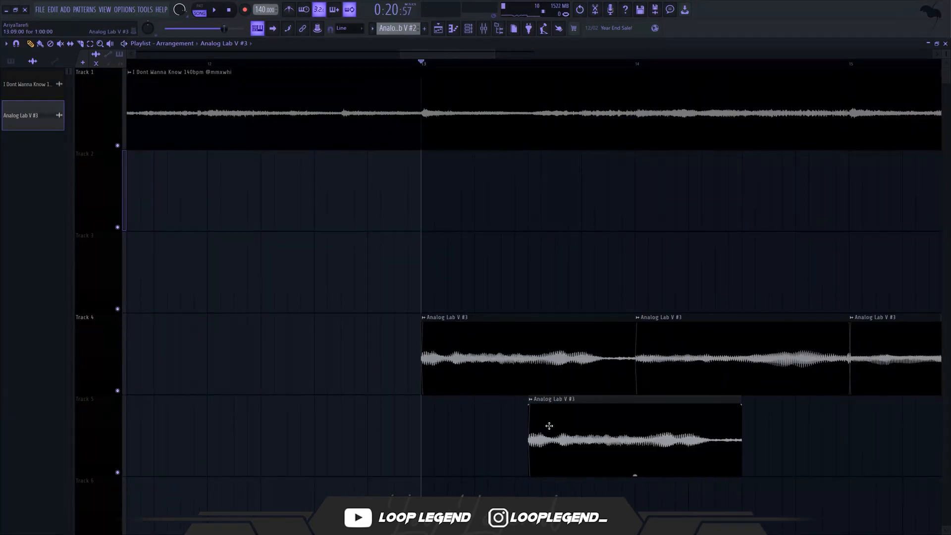
{"action": "left_click_drag", "start_coordinate": [530, 413], "coordinate": [625, 405]}
{"action": "key", "text": "space"}
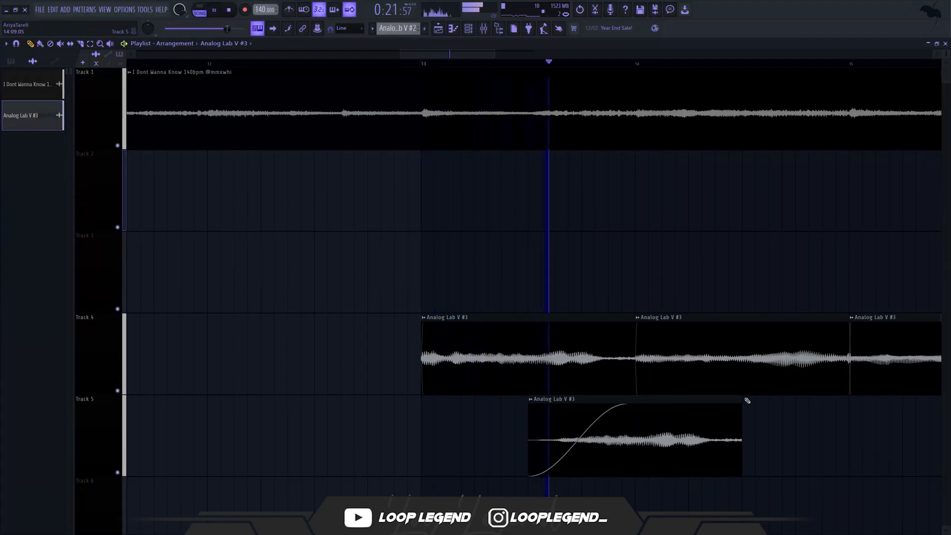
{"action": "left_click_drag", "start_coordinate": [741, 399], "coordinate": [649, 398]}
{"action": "key", "text": "space"}
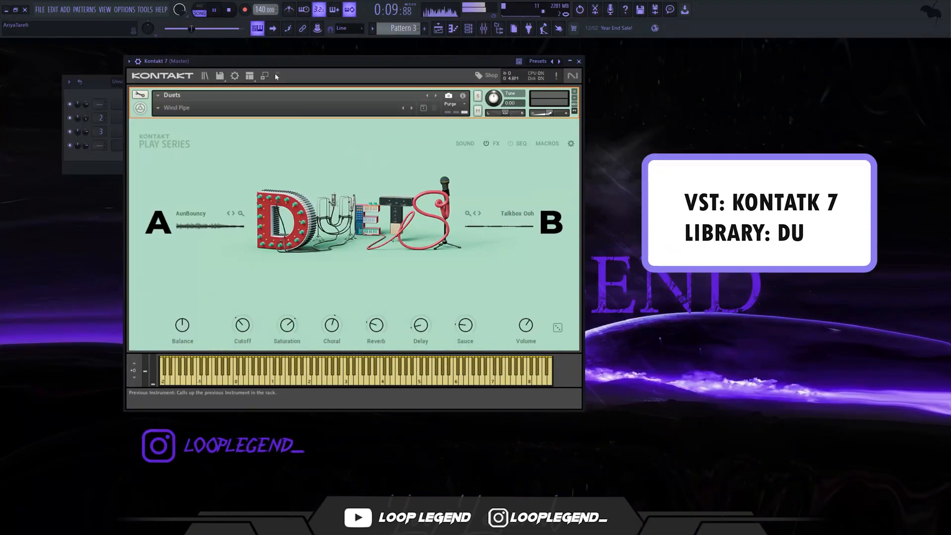
Step: Add a B5 note to the Kontakt 7 pattern, and place F#5 on beat 3 and B5 on beat 4 of bar 1
{"action": "key", "text": "F6"}
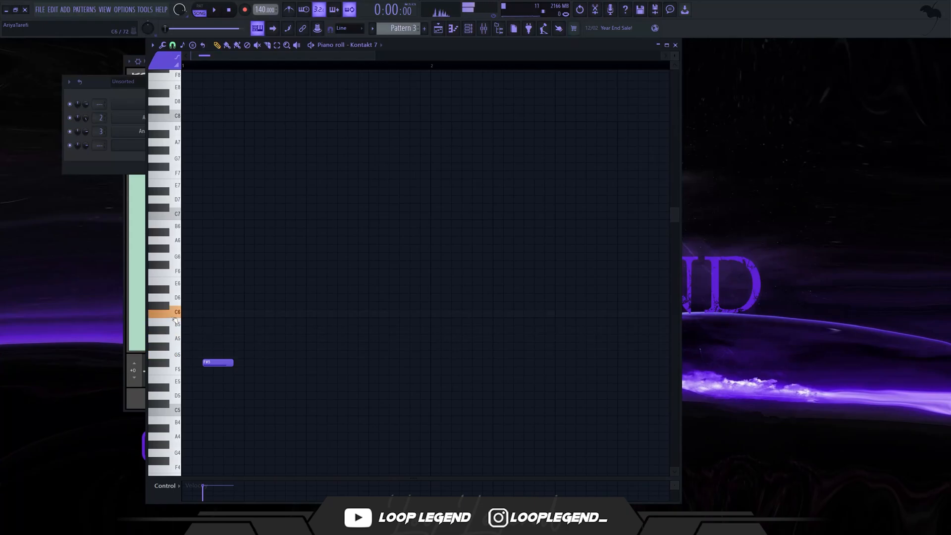
{"action": "key", "text": "space"}
{"action": "left_click", "coordinate": [250, 323]}
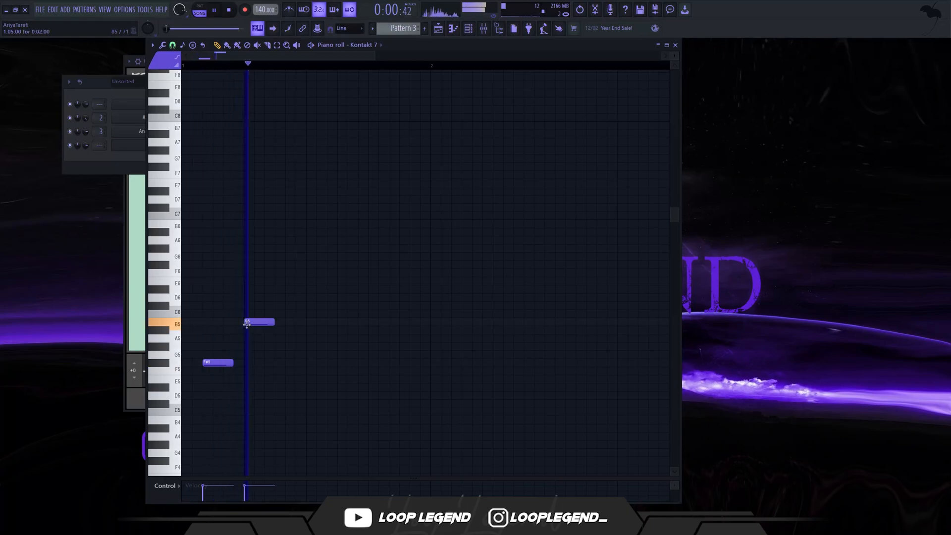
{"action": "key", "text": "space"}
{"action": "left_click_drag", "start_coordinate": [209, 363], "coordinate": [219, 363]}
{"action": "left_click_drag", "start_coordinate": [283, 302], "coordinate": [168, 425]}
{"action": "left_click_drag", "start_coordinate": [258, 320], "coordinate": [356, 312]}
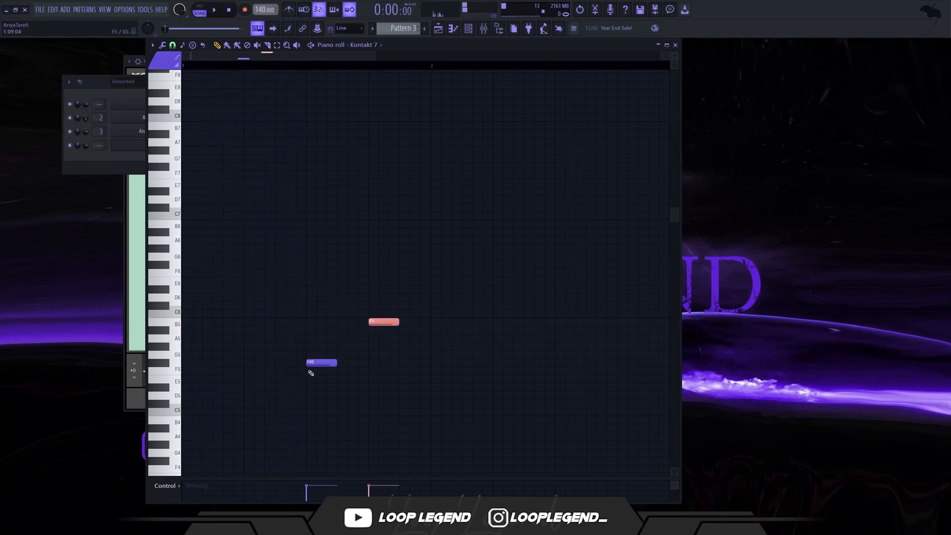
Step: Raise the F#5 note in bar 1 to G5 and lengthen both notes to one beat
{"action": "key", "text": "space"}
{"action": "left_click", "coordinate": [317, 364], "text": "ctrl"}
{"action": "key", "text": "space"}
{"action": "key", "text": "shift+Up"}
{"action": "key", "text": "space"}
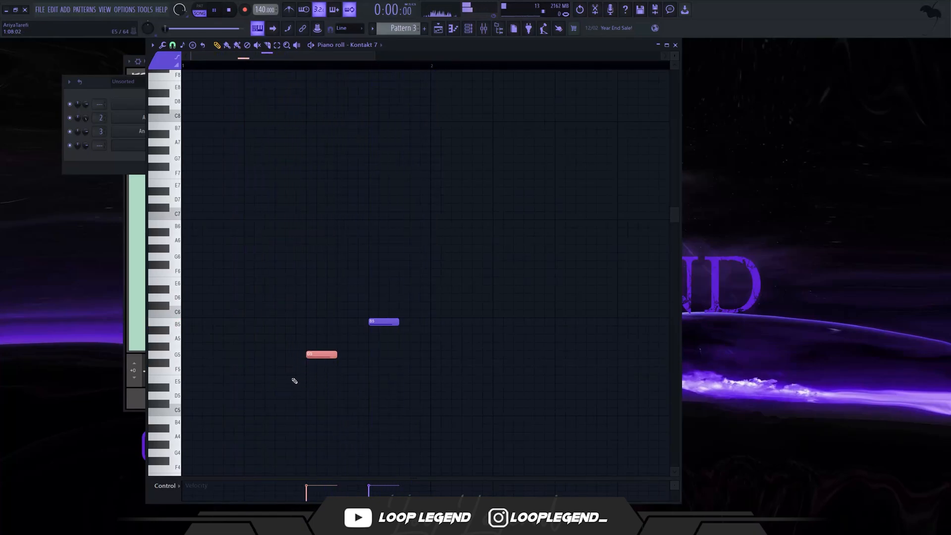
{"action": "left_click_drag", "start_coordinate": [337, 355], "coordinate": [356, 355]}
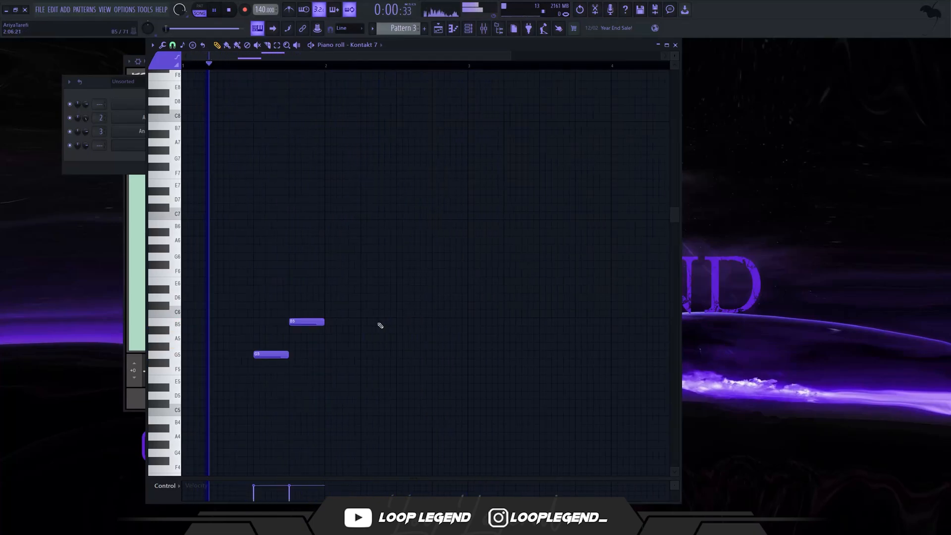
{"action": "left_click", "coordinate": [379, 323]}
{"action": "scroll", "coordinate": [419, 352], "scroll_direction": "up", "scroll_amount": 3}
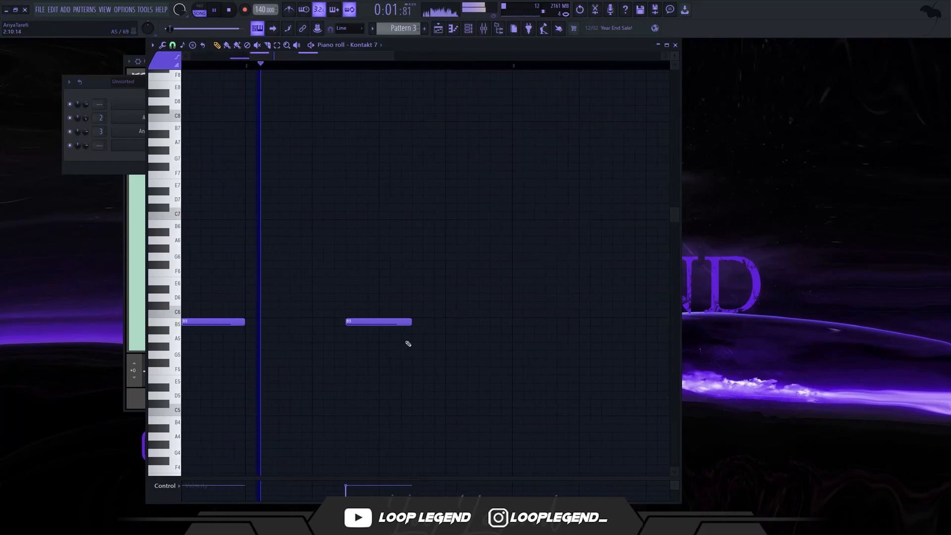
{"action": "left_click", "coordinate": [415, 336]}
{"action": "key", "text": "space"}
{"action": "right_click", "coordinate": [415, 337]}
{"action": "right_click", "coordinate": [401, 325]}
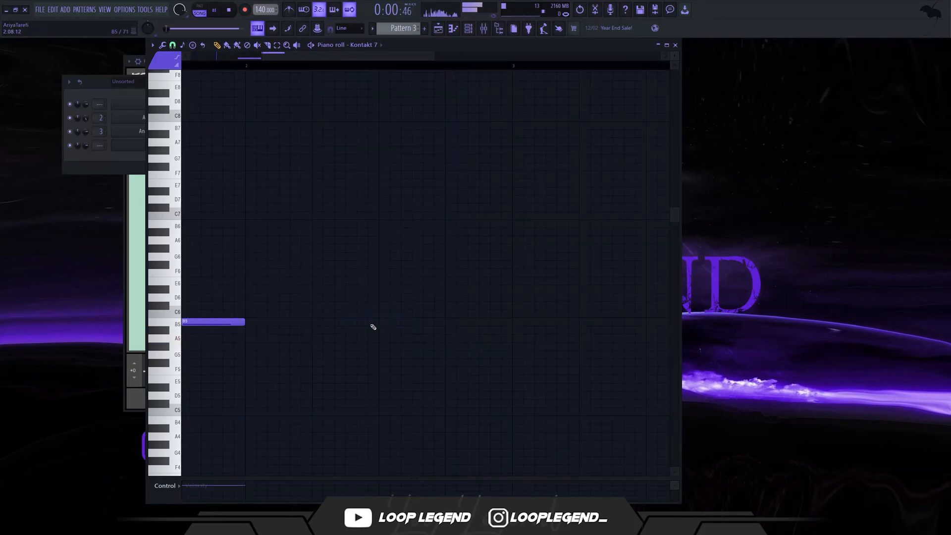
Step: Add one-beat notes B5 on beat 3 and G5 on beat 4 of bar 2, and F#5 on beat 1 of bar 3
{"action": "left_click_drag", "start_coordinate": [386, 323], "coordinate": [375, 323]}
{"action": "key", "text": "space"}
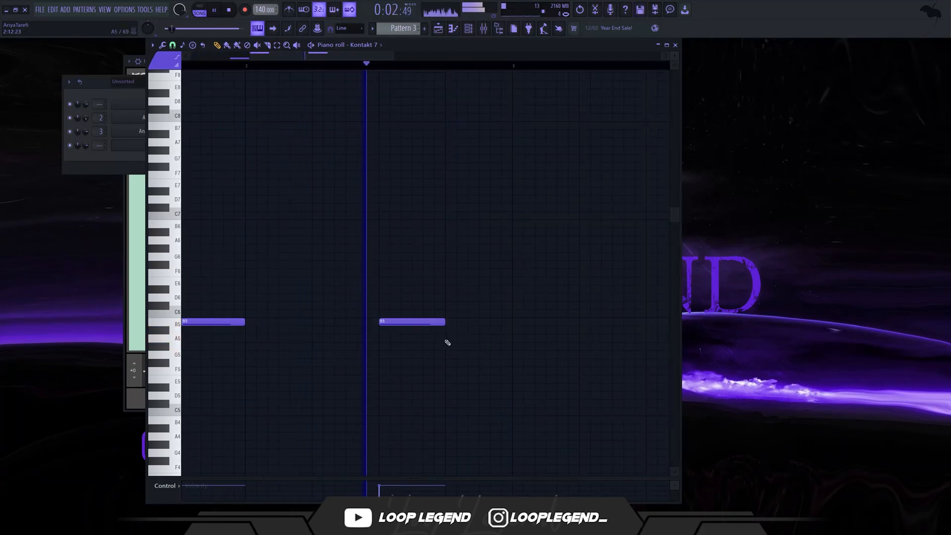
{"action": "left_click", "coordinate": [447, 338]}
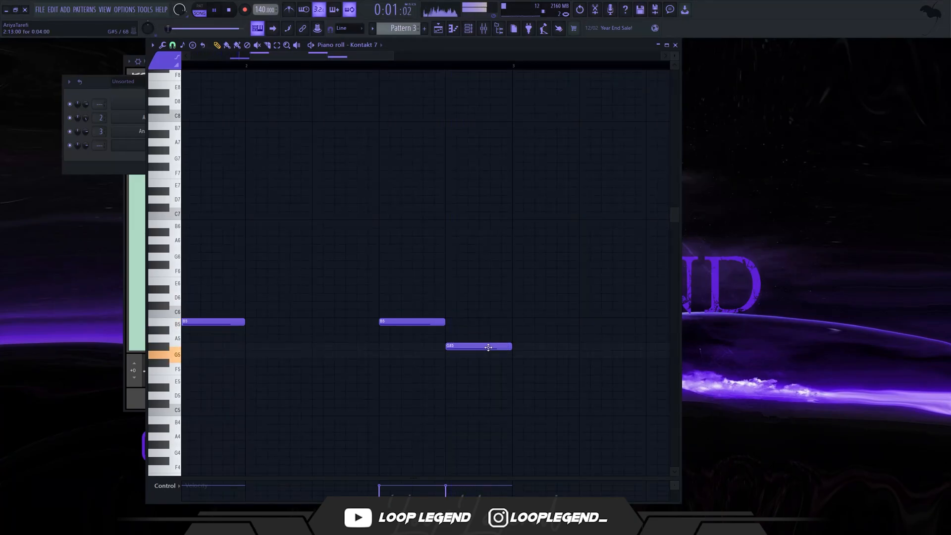
{"action": "left_click_drag", "start_coordinate": [488, 347], "coordinate": [488, 357]}
{"action": "left_click", "coordinate": [515, 364]}
{"action": "scroll", "coordinate": [502, 369], "scroll_direction": "down", "scroll_amount": 3}
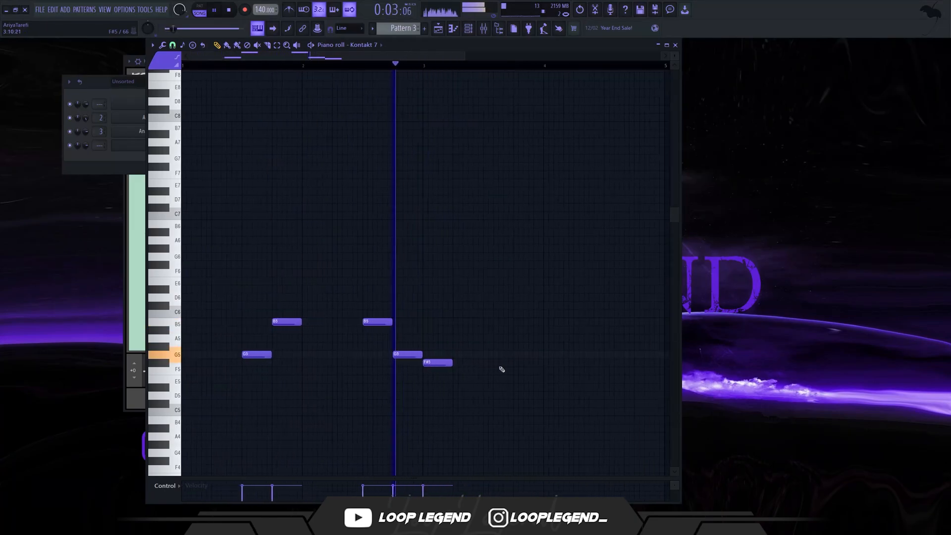
Step: Duplicate the Kontakt 7 notes of bars 1 and 2 into bars 3 and 4
{"action": "scroll", "coordinate": [501, 369], "scroll_direction": "down", "scroll_amount": 1}
{"action": "left_click", "coordinate": [447, 370]}
{"action": "right_click", "coordinate": [460, 374]}
{"action": "key", "text": "space"}
{"action": "key", "text": "space"}
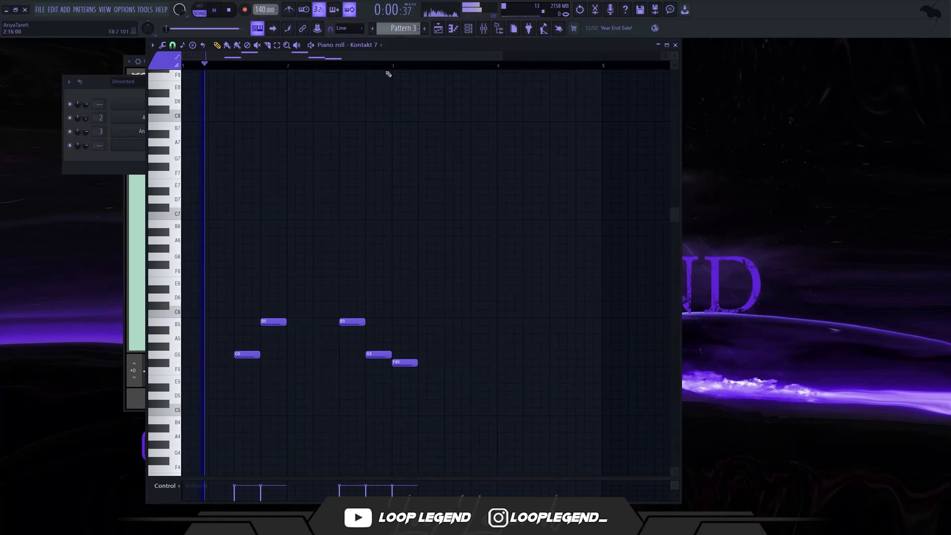
{"action": "key", "text": "ctrl+a"}
{"action": "key", "text": "ctrl+b"}
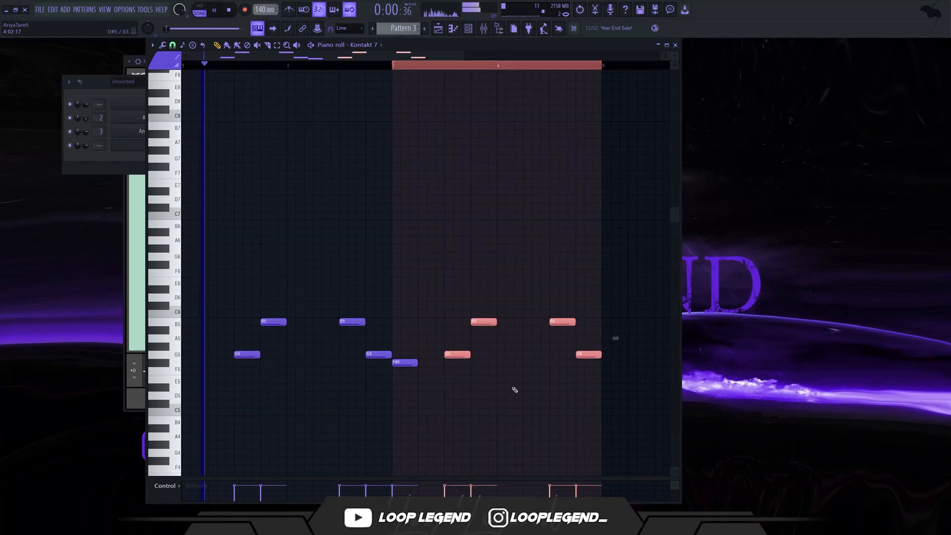
Step: Lower the B5 note in bar 3 to E5 and add a one-beat E5 note on beat 2 of bar 4
{"action": "scroll", "coordinate": [514, 390], "scroll_direction": "up", "scroll_amount": 3}
{"action": "left_click_drag", "start_coordinate": [431, 335], "coordinate": [410, 376]}
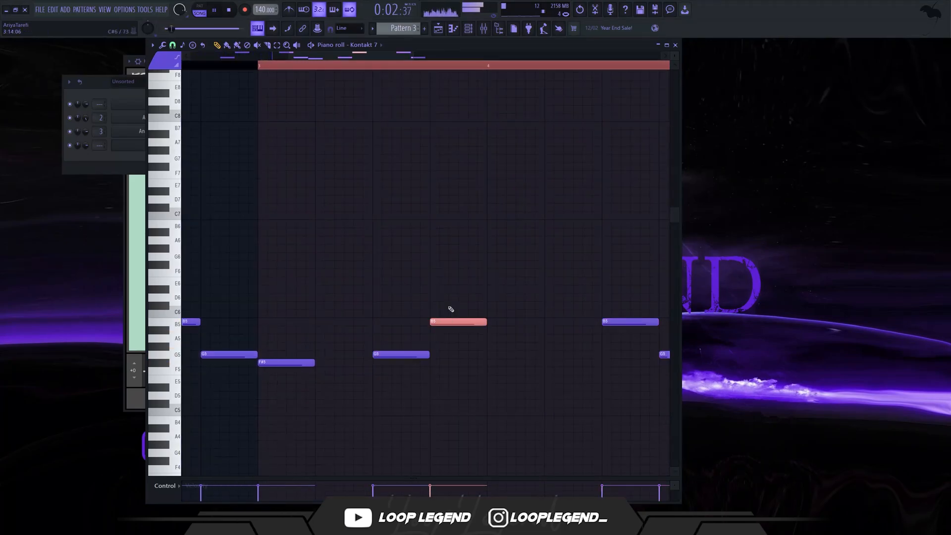
{"action": "key", "text": "Down"}
{"action": "key", "text": "Down"}
{"action": "key", "text": "Down"}
{"action": "key", "text": "Down"}
{"action": "key", "text": "Down"}
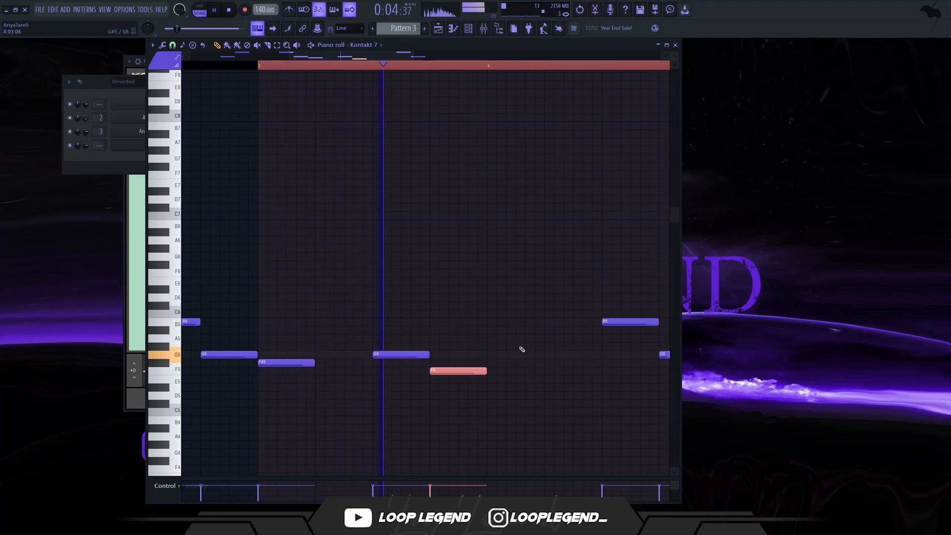
{"action": "key", "text": "Down"}
{"action": "scroll", "coordinate": [525, 382], "scroll_direction": "down", "scroll_amount": 1}
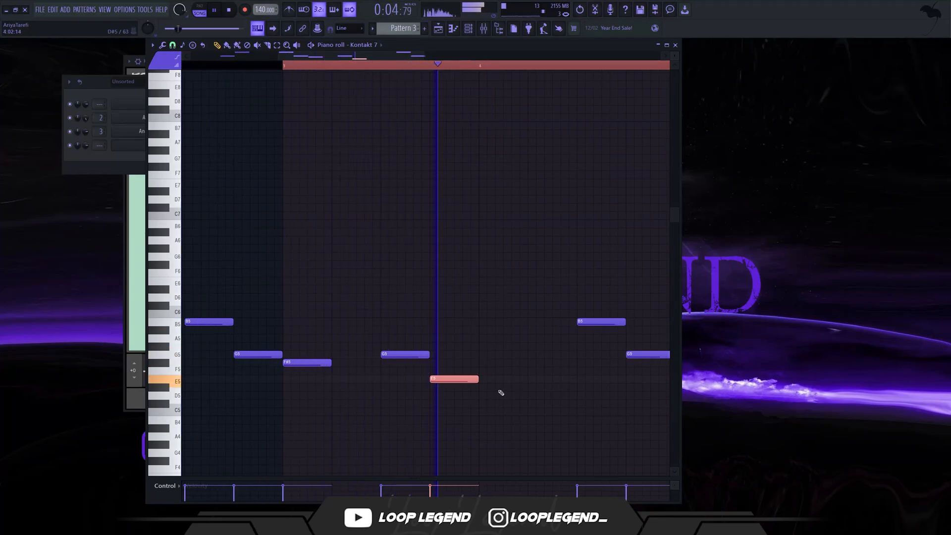
{"action": "left_click", "coordinate": [533, 380]}
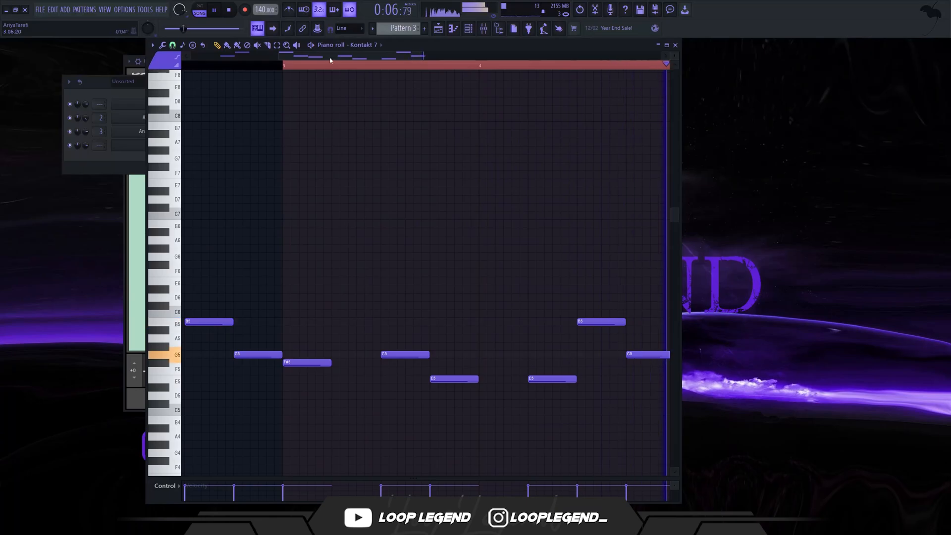
{"action": "scroll", "coordinate": [389, 299], "scroll_direction": "down", "scroll_amount": 5}
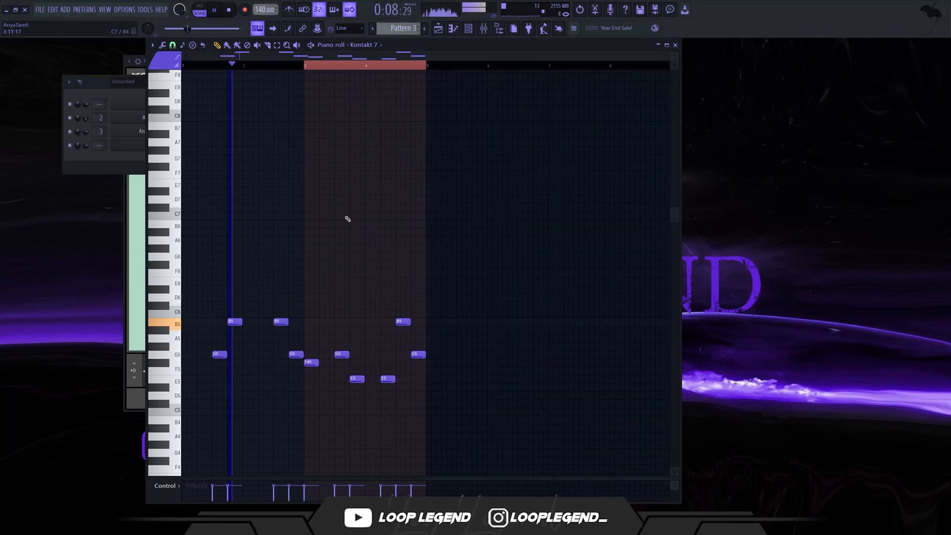
Step: Return to the Kontakt 7 Duets instrument and turn down its Delay
{"action": "left_click", "coordinate": [461, 146], "text": "ctrl"}
{"action": "key", "text": "F7"}
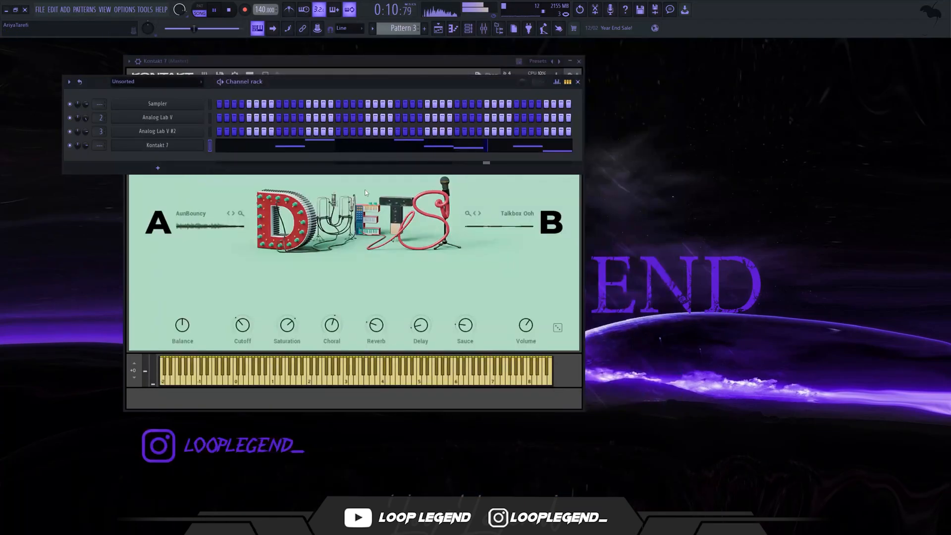
{"action": "left_click_drag", "start_coordinate": [421, 325], "coordinate": [415, 428]}
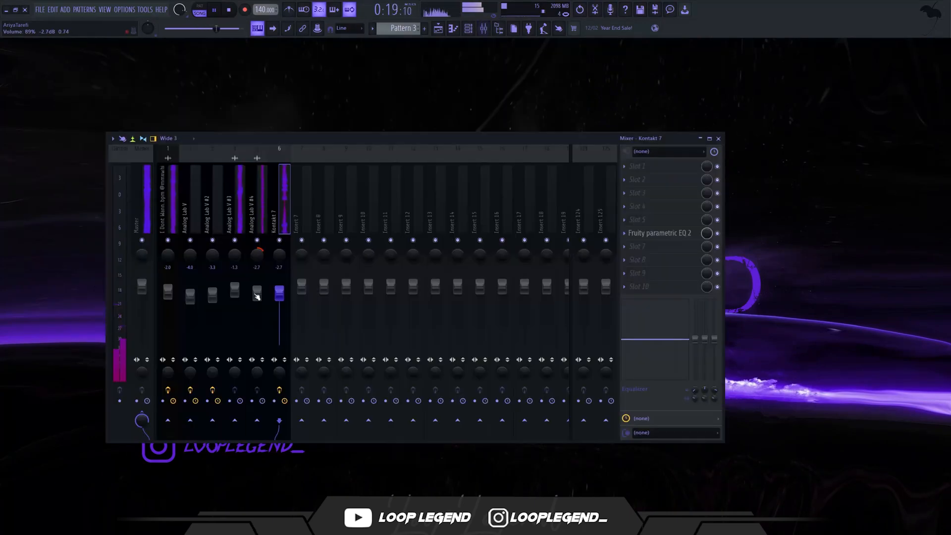
Step: Insert Fruity Stereo Shaper on the Kontakt 7 mixer track
{"action": "left_click", "coordinate": [658, 223]}
{"action": "left_click", "coordinate": [361, 86]}
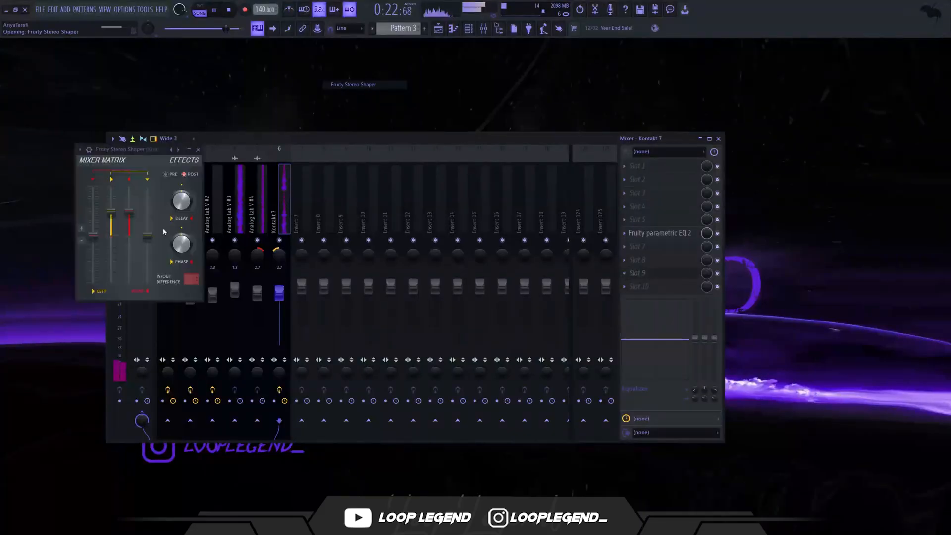
{"action": "key", "text": "Escape"}
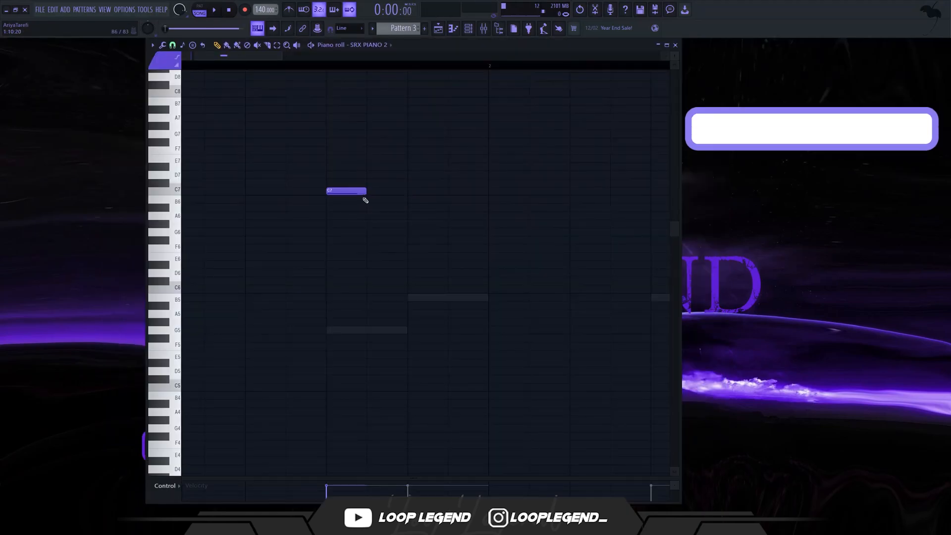
Step: Add half-beat B6 and A6 notes directly after the C7 note in the SRX PIANO 2 pattern
{"action": "left_click_drag", "start_coordinate": [379, 191], "coordinate": [379, 201]}
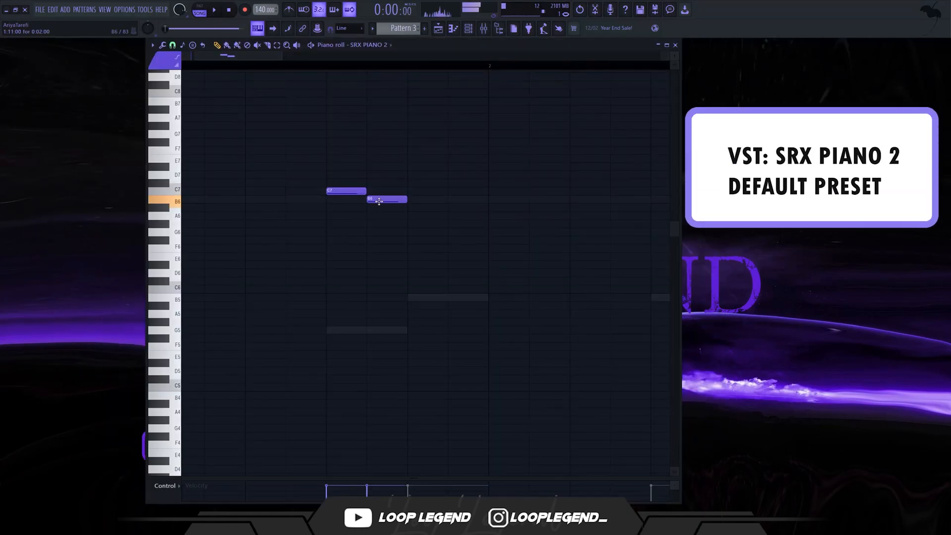
{"action": "left_click_drag", "start_coordinate": [470, 249], "coordinate": [286, 147]}
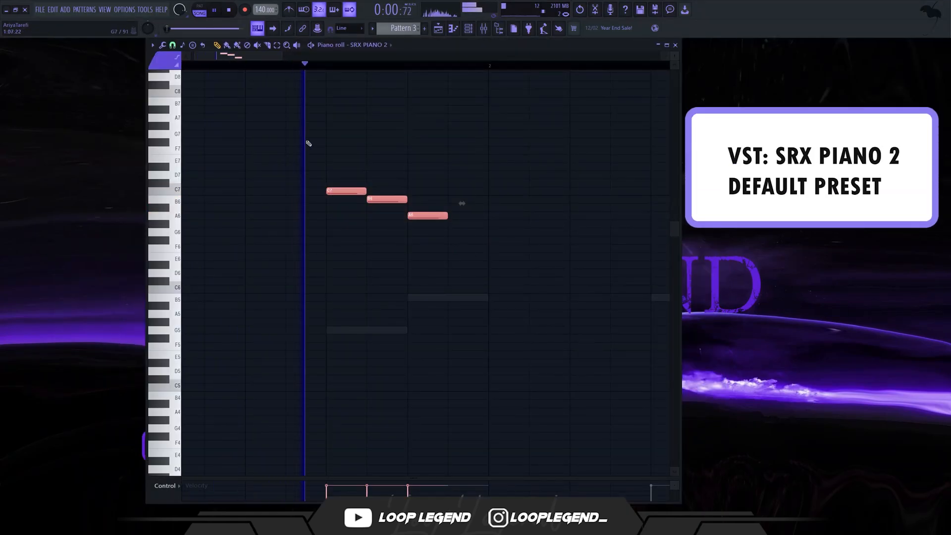
{"action": "scroll", "coordinate": [307, 146], "scroll_direction": "down", "scroll_amount": 2}
Step: Lower the second and third SRX PIANO 2 notes by two semitones, and move the second further down to G6
{"action": "left_click_drag", "start_coordinate": [342, 245], "coordinate": [295, 181]}
{"action": "key", "text": "space"}
{"action": "key", "text": "shift+Down"}
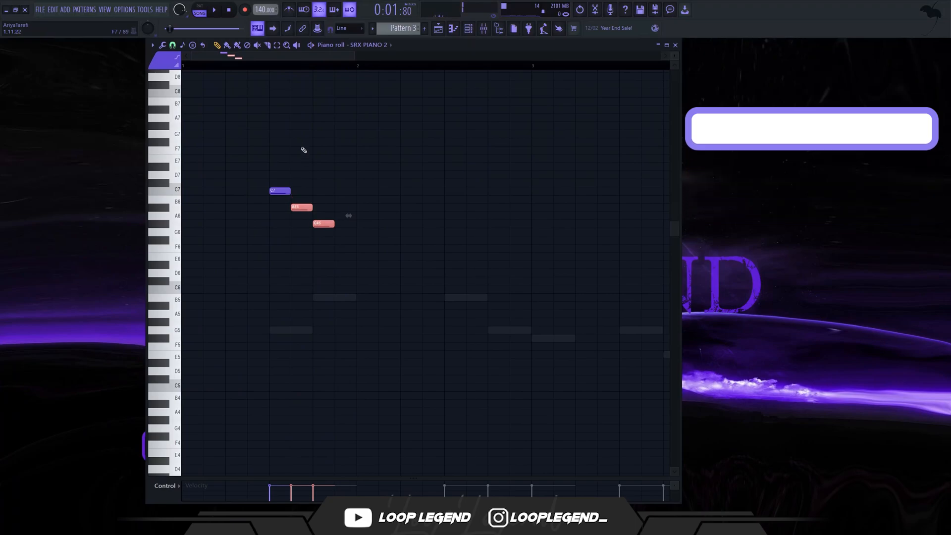
{"action": "key", "text": "shift+Down"}
{"action": "key", "text": "space"}
{"action": "left_click_drag", "start_coordinate": [405, 187], "coordinate": [345, 286]}
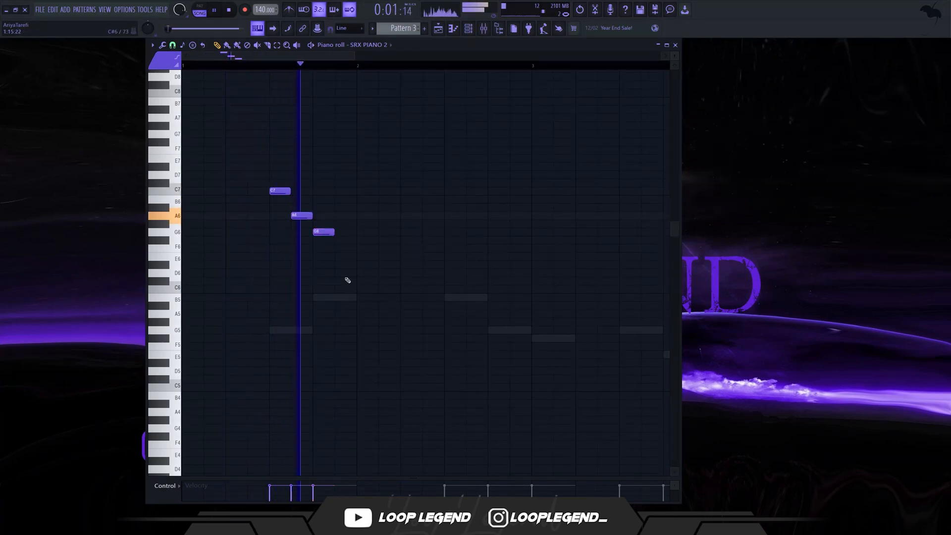
{"action": "left_click_drag", "start_coordinate": [310, 216], "coordinate": [321, 230]}
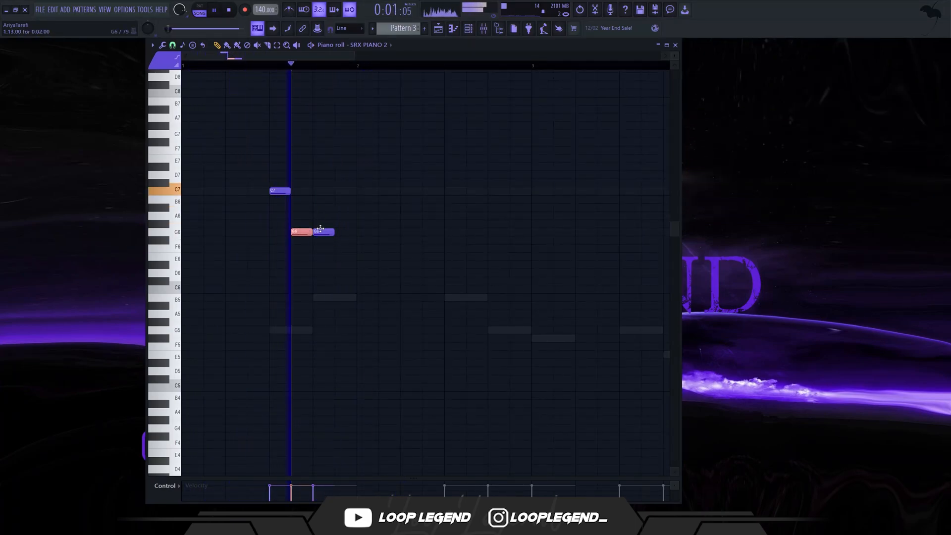
Step: Lower the three SRX PIANO 2 notes to B6, F#6 and E6, with the E6 extended to the end of bar 1
{"action": "key", "text": "space"}
{"action": "key", "text": "space"}
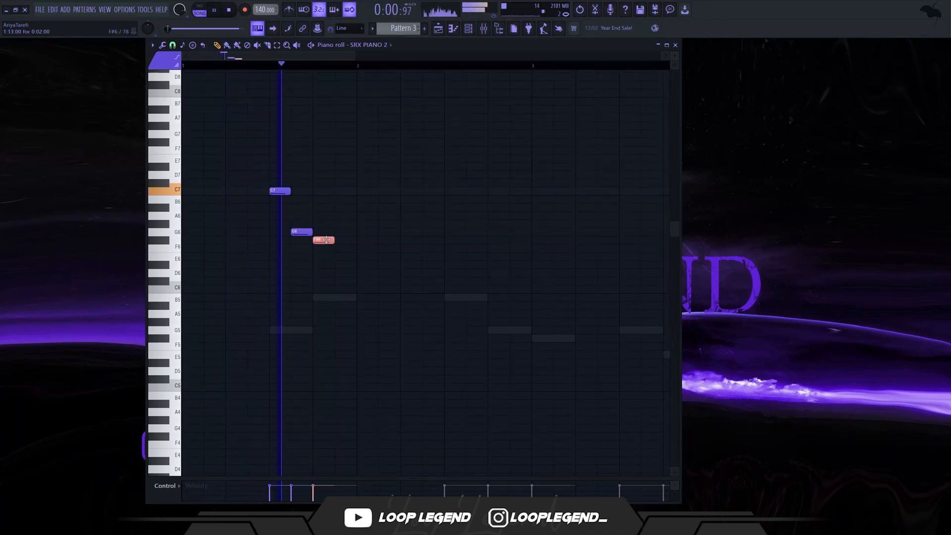
{"action": "left_click_drag", "start_coordinate": [307, 231], "coordinate": [375, 270]}
{"action": "key", "text": "shift+Down"}
{"action": "key", "text": "shift+Down"}
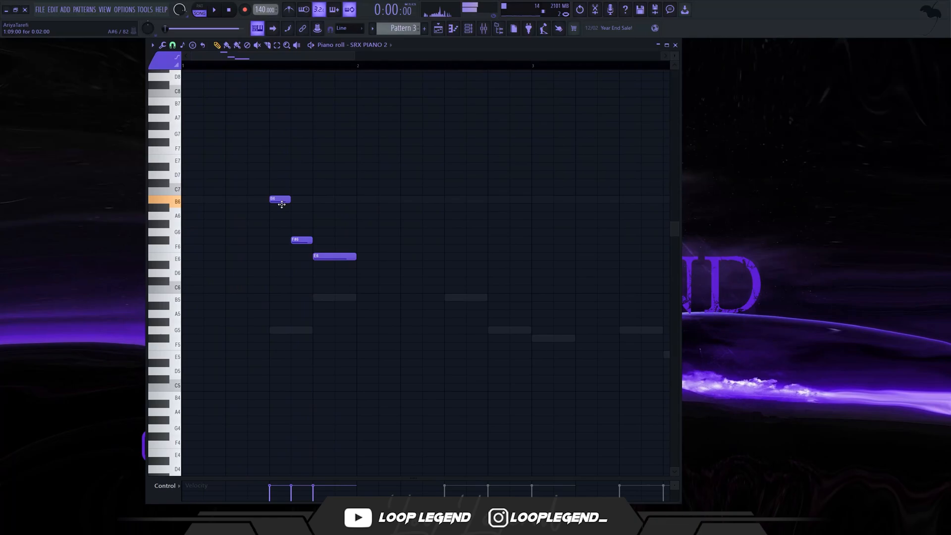
{"action": "key", "text": "space"}
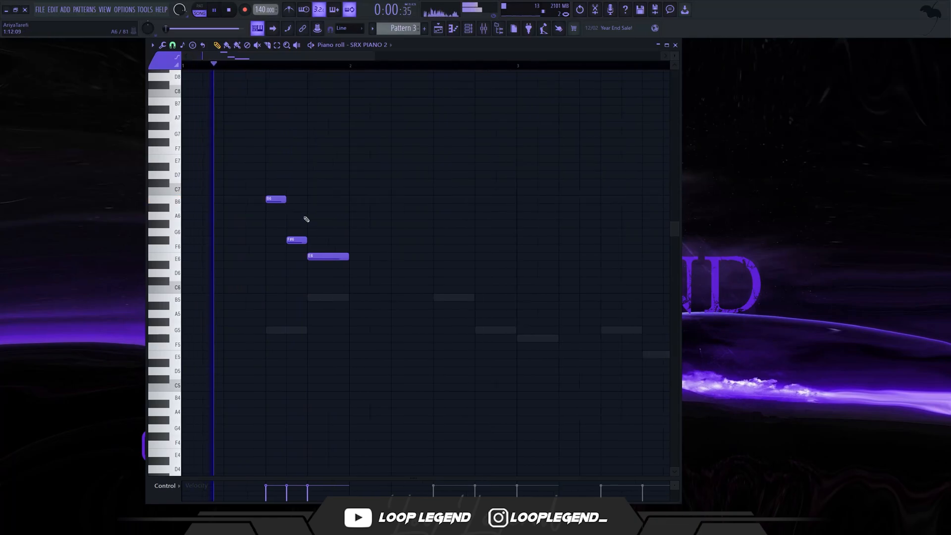
Step: In the third phrase copy, shift the E6 note to the start of bar 4 and fill the gap after F#6 with a G6 note
{"action": "scroll", "coordinate": [317, 223], "scroll_direction": "down", "scroll_amount": 2}
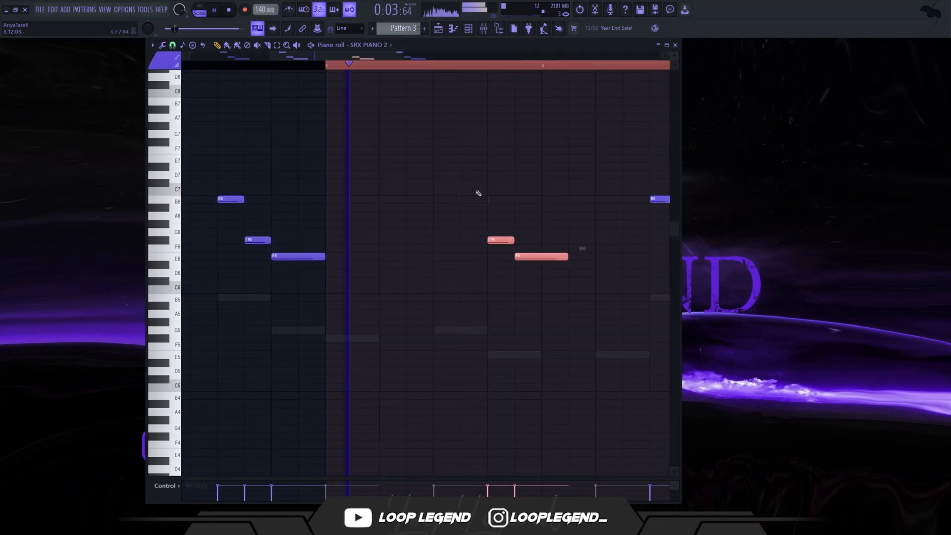
{"action": "left_click", "coordinate": [573, 271], "text": "ctrl"}
{"action": "left_click_drag", "start_coordinate": [548, 258], "coordinate": [575, 258]}
{"action": "left_click", "coordinate": [598, 240]}
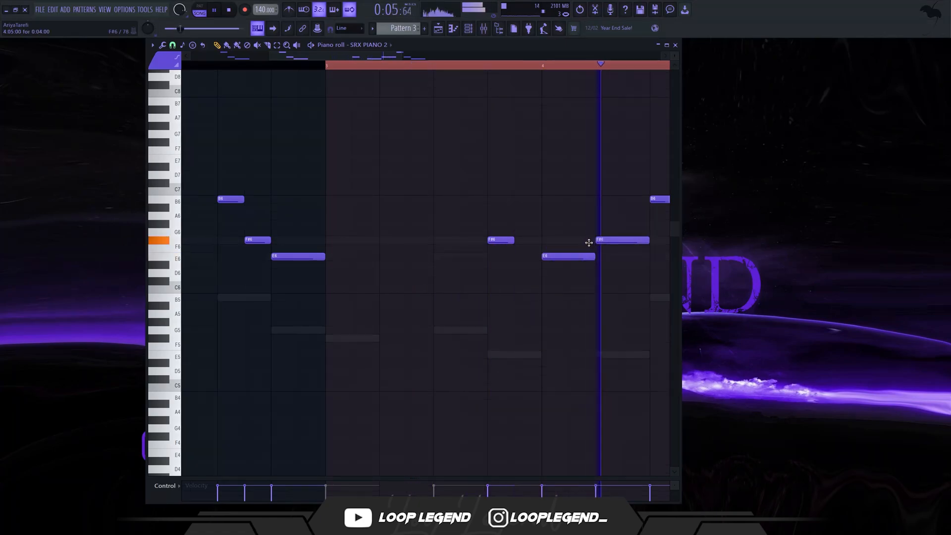
{"action": "left_click", "coordinate": [517, 231]}
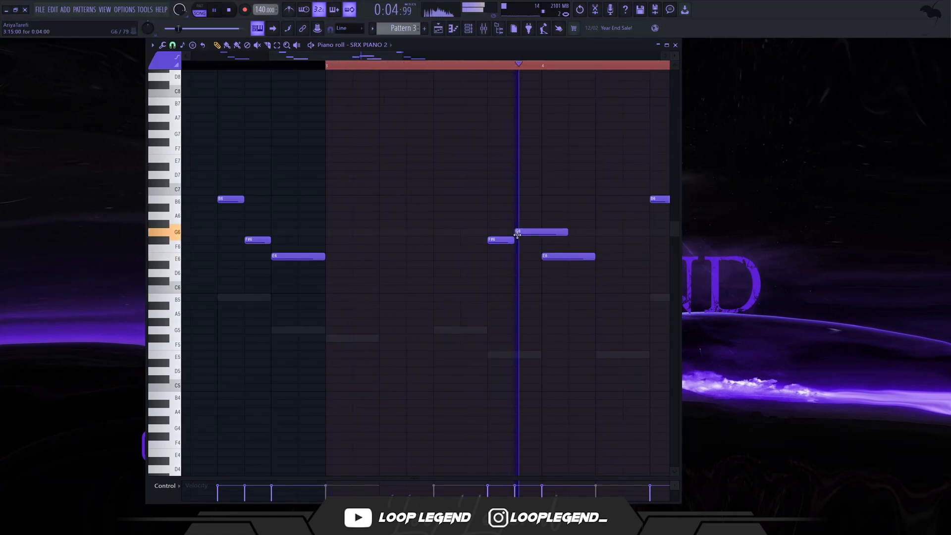
{"action": "scroll", "coordinate": [539, 232], "scroll_direction": "down", "scroll_amount": 3}
{"action": "scroll", "coordinate": [562, 225], "scroll_direction": "up", "scroll_amount": 3}
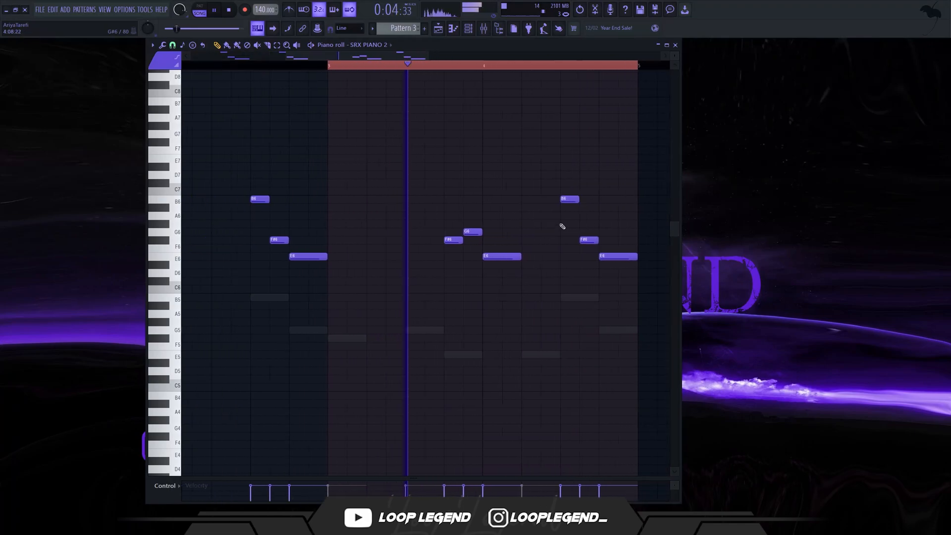
Step: Delete the B6, F#6, E6 phrase at the end of bar 4 and copy the F#6, G6, E6 phrase directly after the original
{"action": "left_click_drag", "start_coordinate": [539, 179], "coordinate": [679, 291]}
{"action": "key", "text": "Delete"}
{"action": "key", "text": "space"}
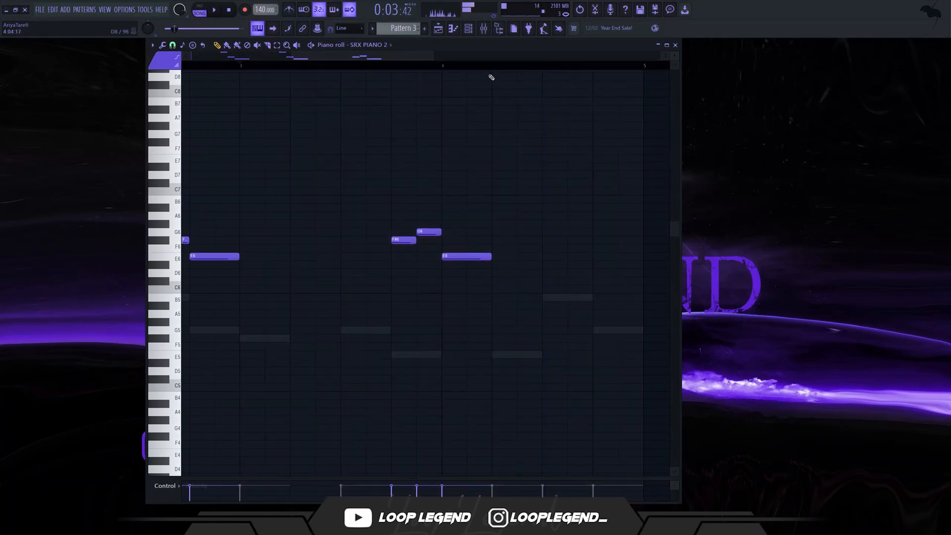
{"action": "left_click_drag", "start_coordinate": [520, 107], "coordinate": [393, 267]}
{"action": "key", "text": "space"}
{"action": "left_click_drag", "start_coordinate": [457, 257], "coordinate": [563, 257]}
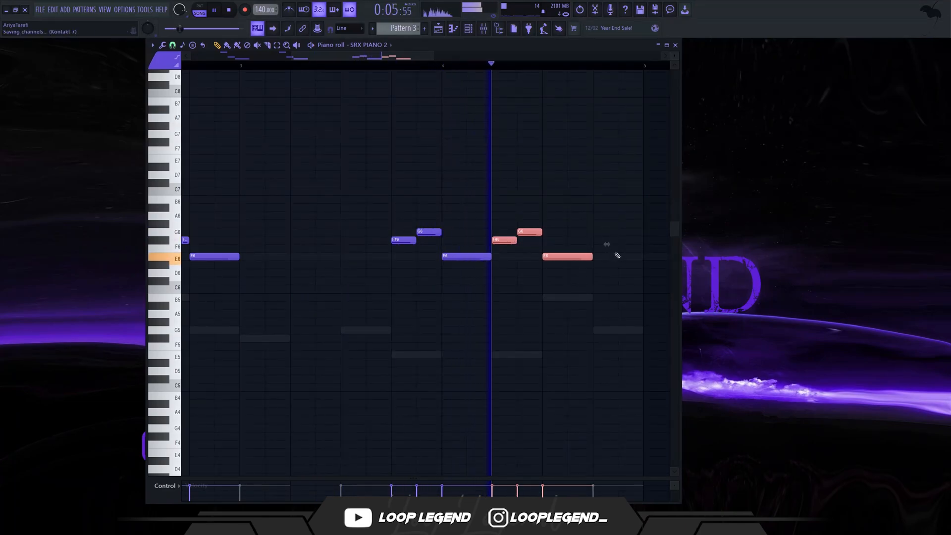
Step: Finish bar 4 of the SRX PIANO 2 melody with half-beat A6, B6 and G6 notes
{"action": "left_click", "coordinate": [599, 223]}
{"action": "key", "text": "space"}
{"action": "left_click", "coordinate": [570, 224]}
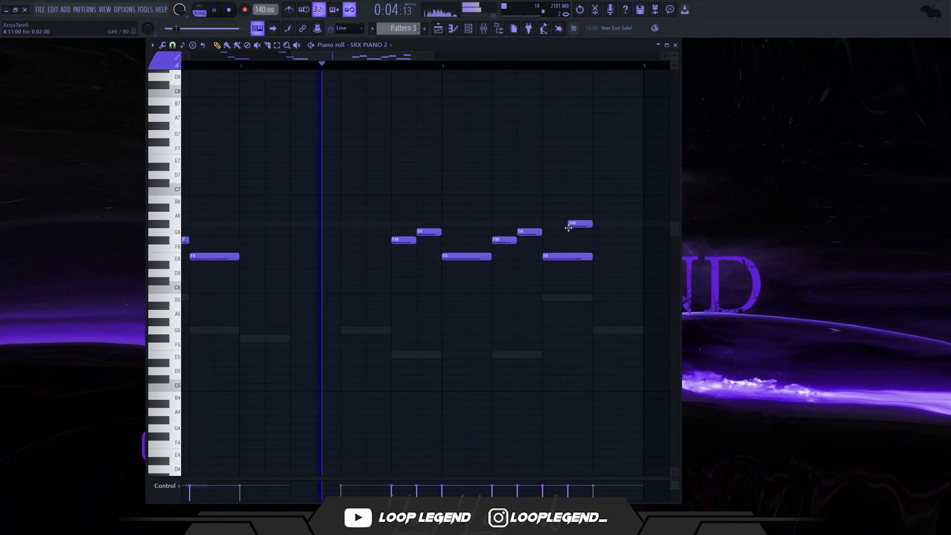
{"action": "left_click_drag", "start_coordinate": [571, 223], "coordinate": [573, 215]}
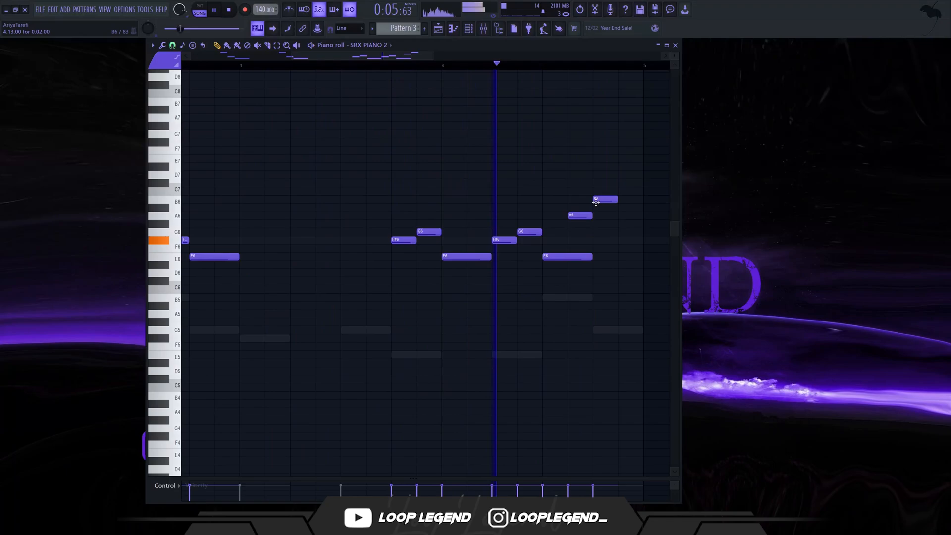
{"action": "left_click", "coordinate": [621, 191]}
{"action": "scroll", "coordinate": [590, 195], "scroll_direction": "down", "scroll_amount": 2}
{"action": "left_click_drag", "start_coordinate": [574, 194], "coordinate": [576, 233]}
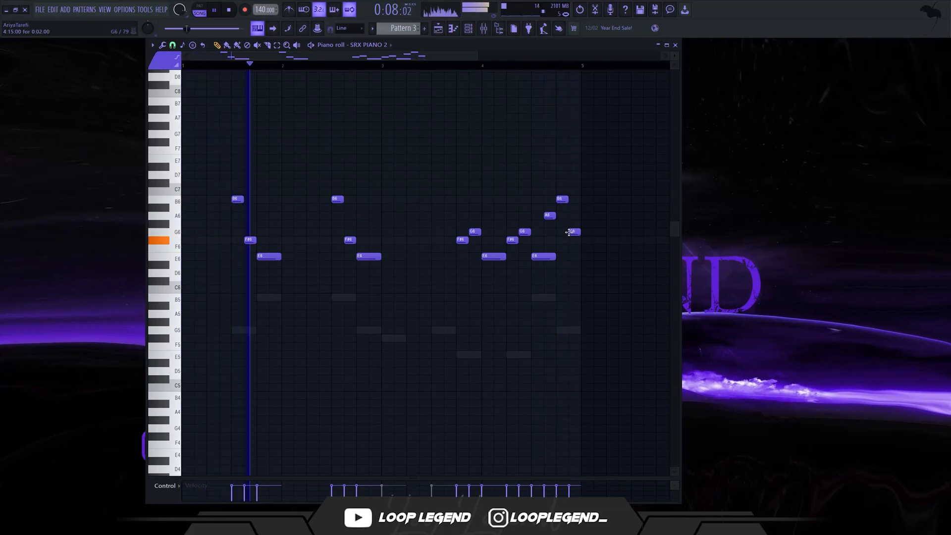
Step: Flip the whole SRX PIANO 2 melody horizontally and play it back
{"action": "key", "text": "space"}
{"action": "key", "text": "alt+y"}
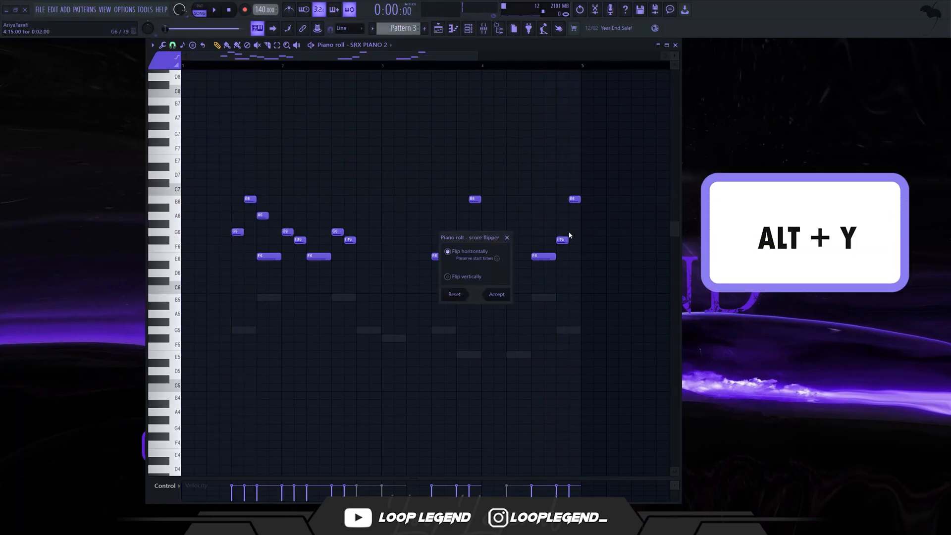
{"action": "key", "text": "space"}
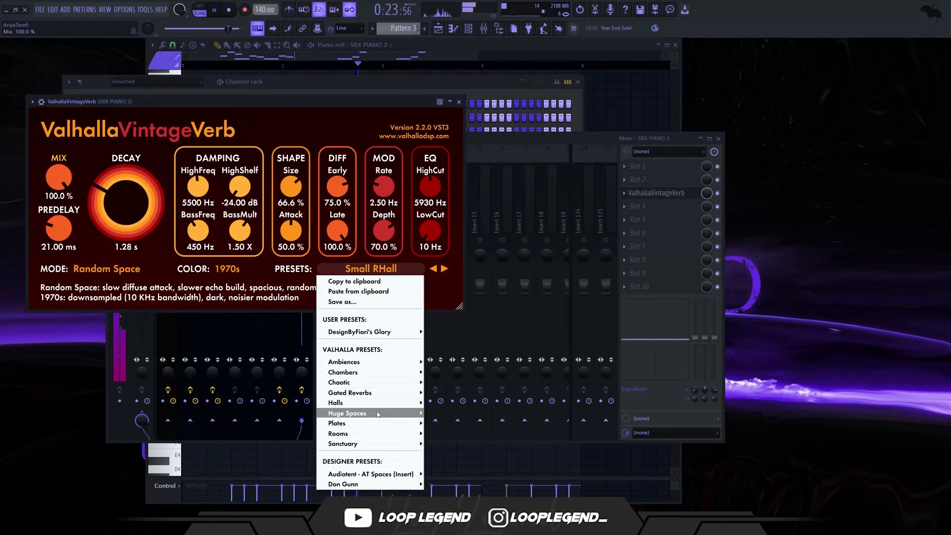
Step: Load the Huge Synth Hall preset in ValhallaVintageVerb on the SRX PIANO 2 track and lower the reverb's Mix
{"action": "mouse_move", "coordinate": [376, 413]}
{"action": "left_click", "coordinate": [450, 429]}
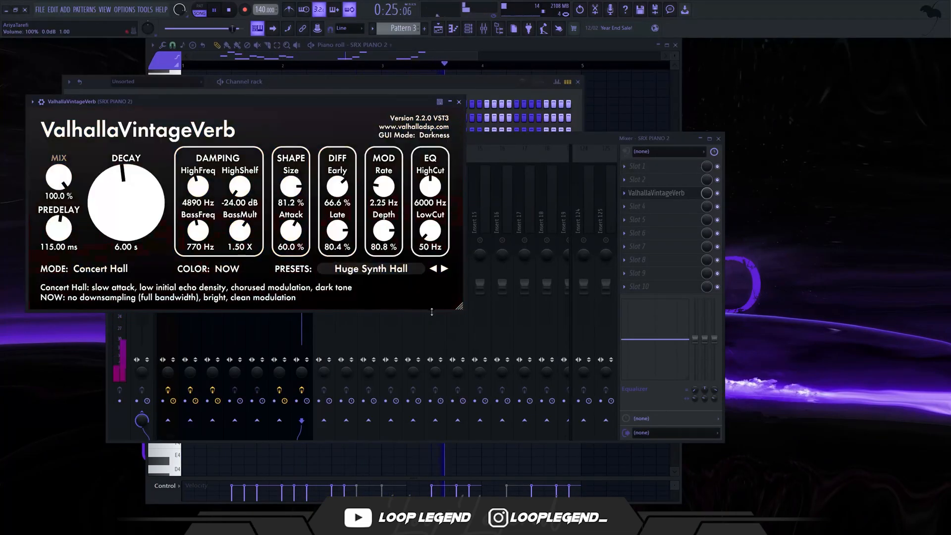
{"action": "left_click", "coordinate": [391, 278]}
{"action": "left_click", "coordinate": [391, 277]}
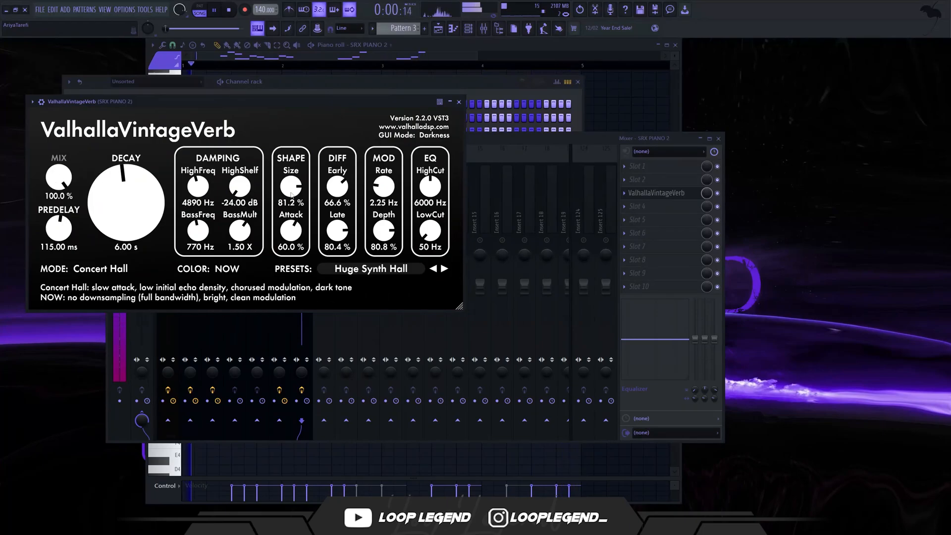
{"action": "left_click_drag", "start_coordinate": [59, 179], "coordinate": [66, 197]}
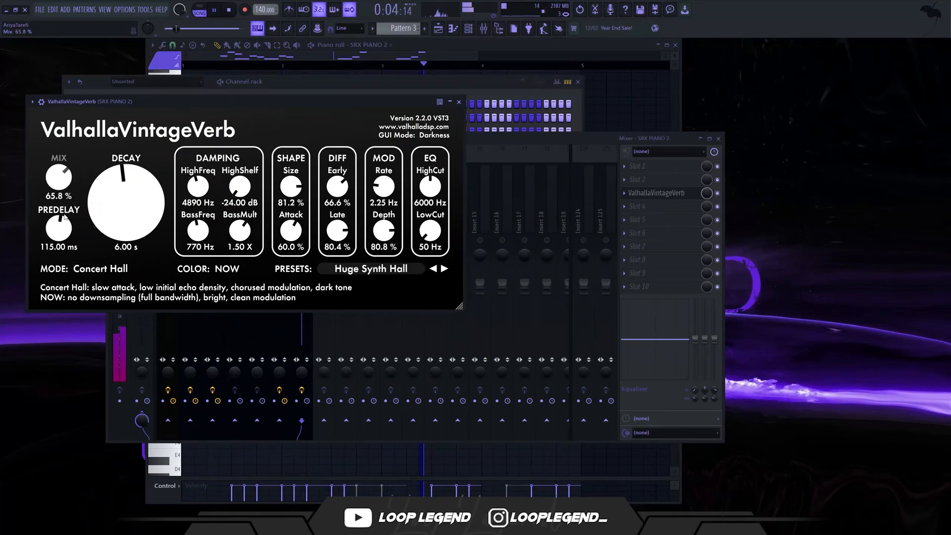
{"action": "left_click_drag", "start_coordinate": [64, 223], "coordinate": [60, 181]}
{"action": "left_click_drag", "start_coordinate": [60, 227], "coordinate": [60, 277]}
{"action": "left_click_drag", "start_coordinate": [59, 182], "coordinate": [57, 231]}
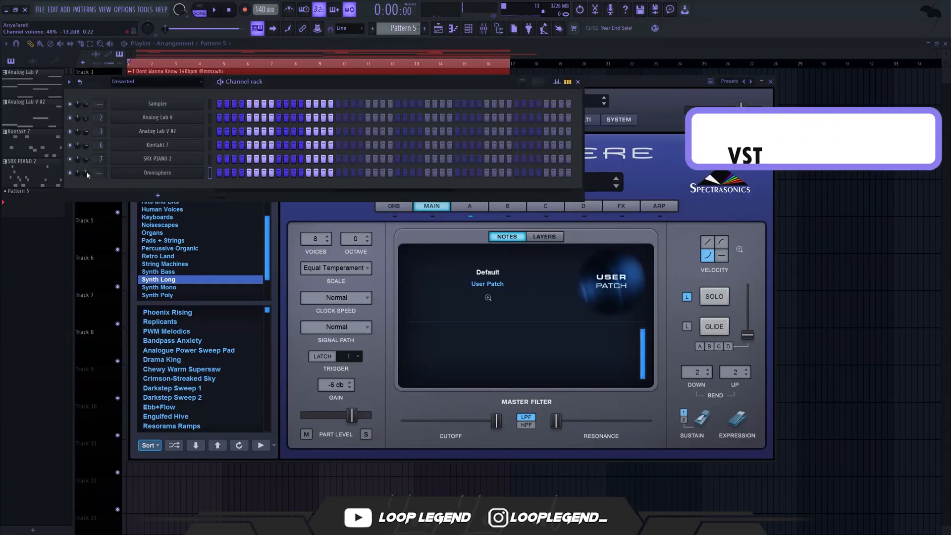
Step: Load the OB6 - Shaded Waves patch from Omnisphere's Synth Long category
{"action": "left_click_drag", "start_coordinate": [268, 310], "coordinate": [267, 377]}
{"action": "left_click", "coordinate": [229, 341]}
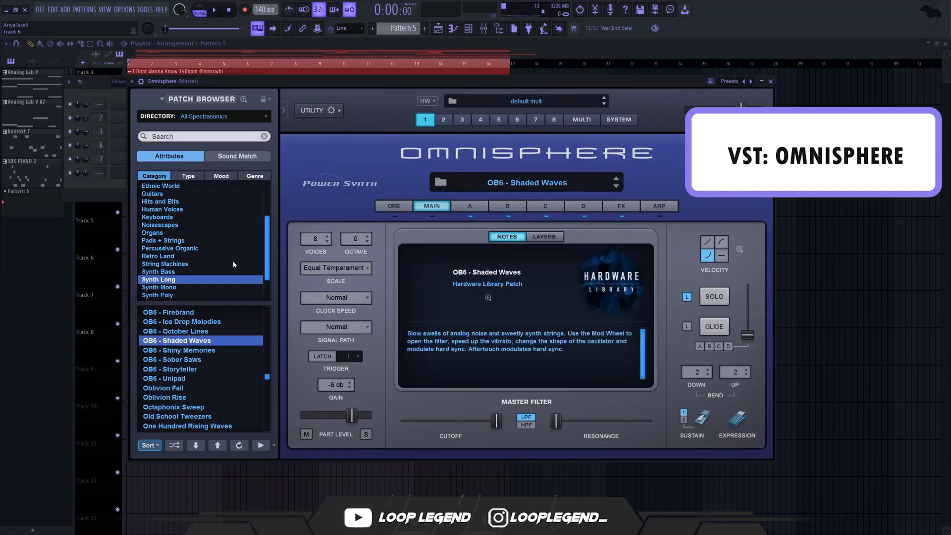
{"action": "left_click", "coordinate": [201, 396]}
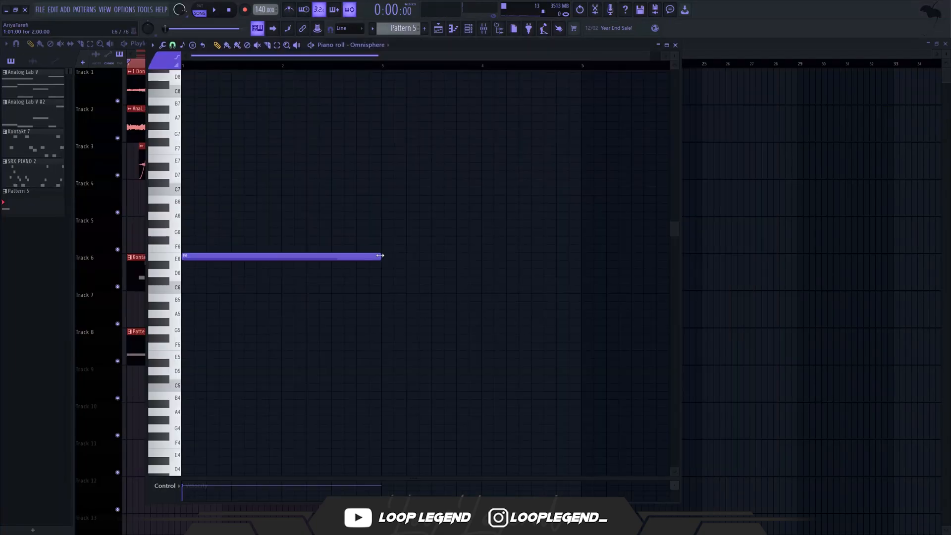
Step: Add a two-bar E5 note an octave below the E6 in the Omnisphere pattern, plus a one-beat F#6 on beat 3 of bar 1
{"action": "left_click", "coordinate": [198, 356]}
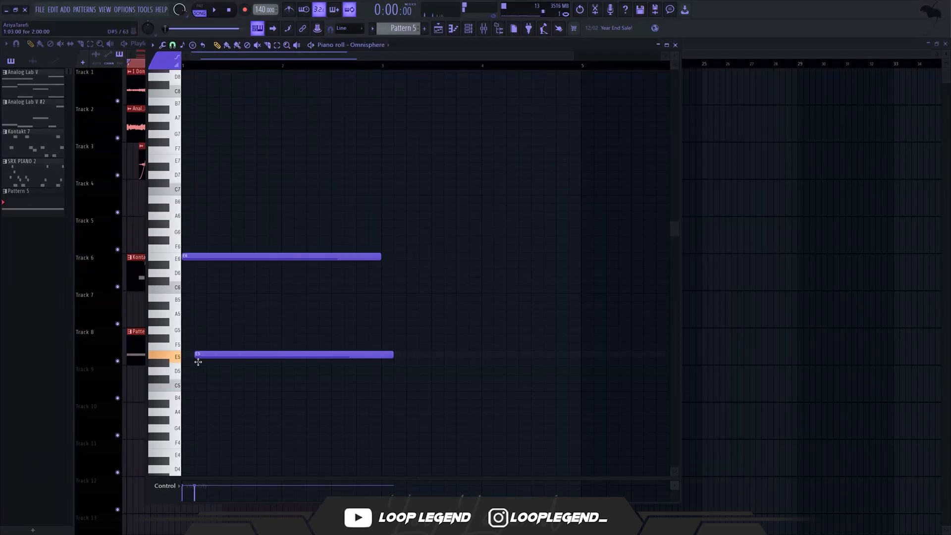
{"action": "scroll", "coordinate": [188, 362], "scroll_direction": "up", "scroll_amount": 2}
{"action": "left_click", "coordinate": [198, 338]}
{"action": "key", "text": "space"}
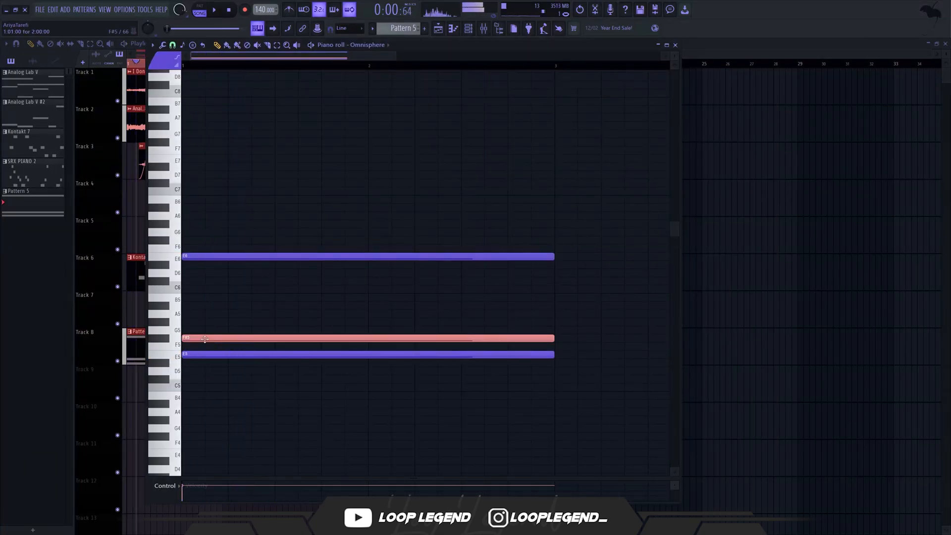
{"action": "key", "text": "ctrl+Up"}
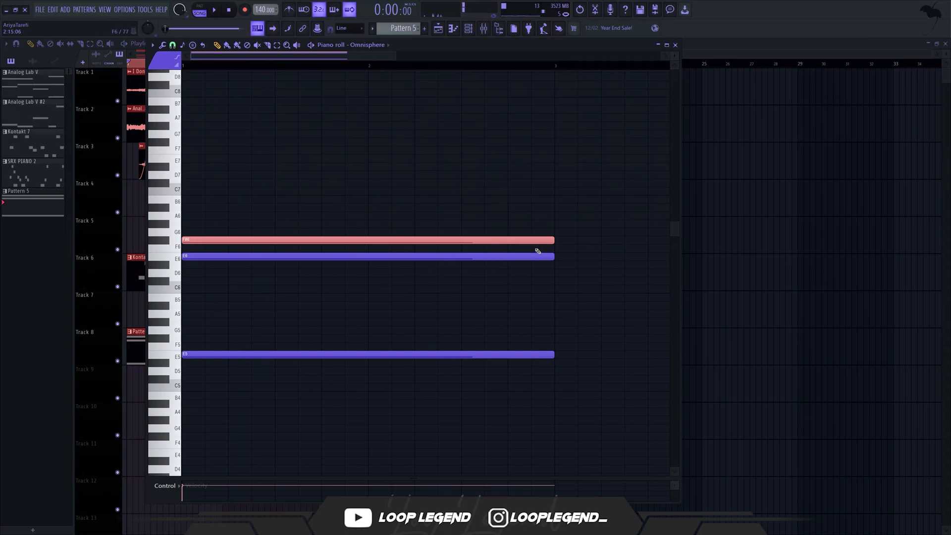
{"action": "left_click_drag", "start_coordinate": [553, 240], "coordinate": [332, 239]}
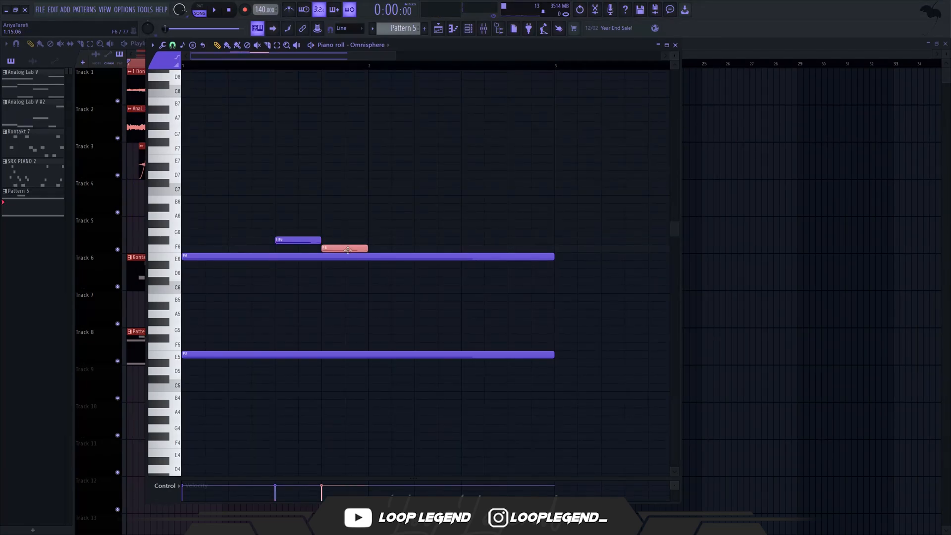
Step: Move the Omnisphere note on beat 4 of bar 1 down to G5 and switch playback to pattern mode
{"action": "key", "text": "ctrl+Down"}
{"action": "key", "text": "space"}
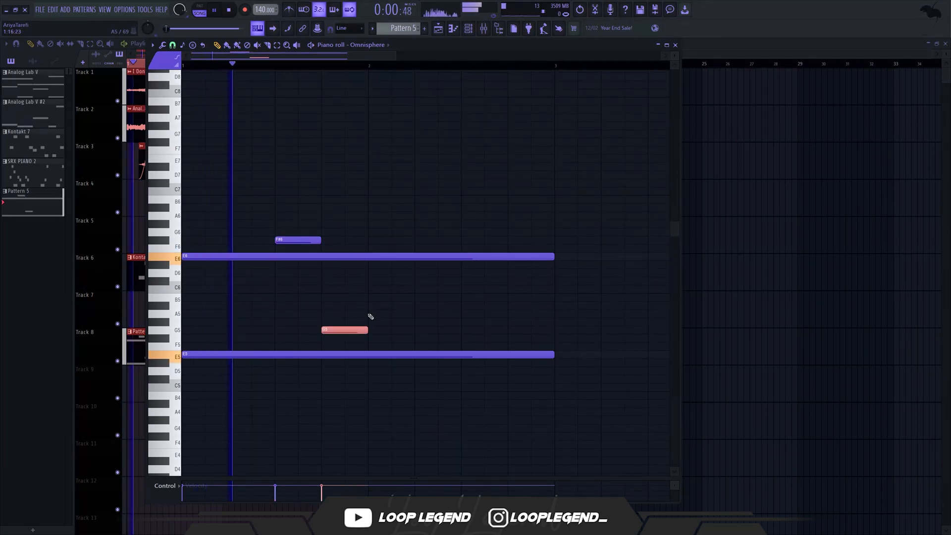
{"action": "left_click", "coordinate": [199, 7]}
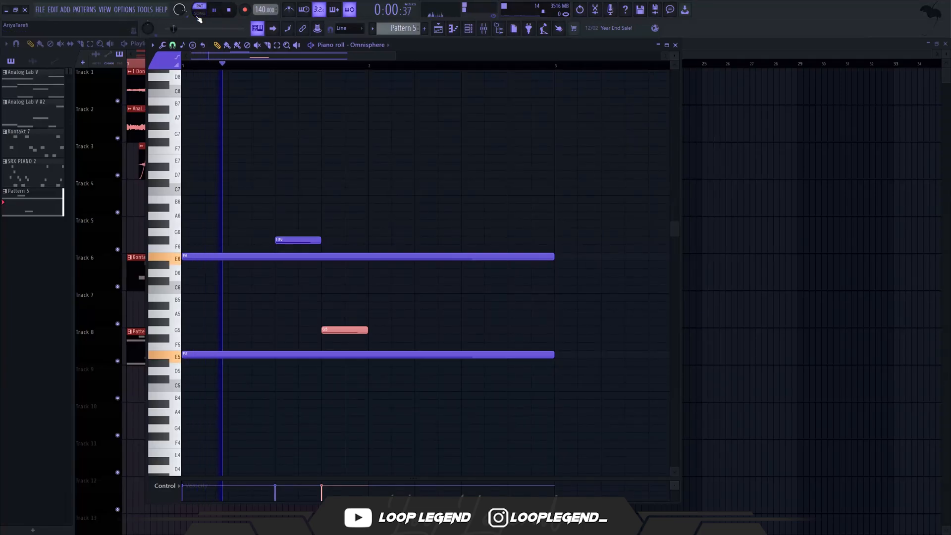
{"action": "key", "text": "space"}
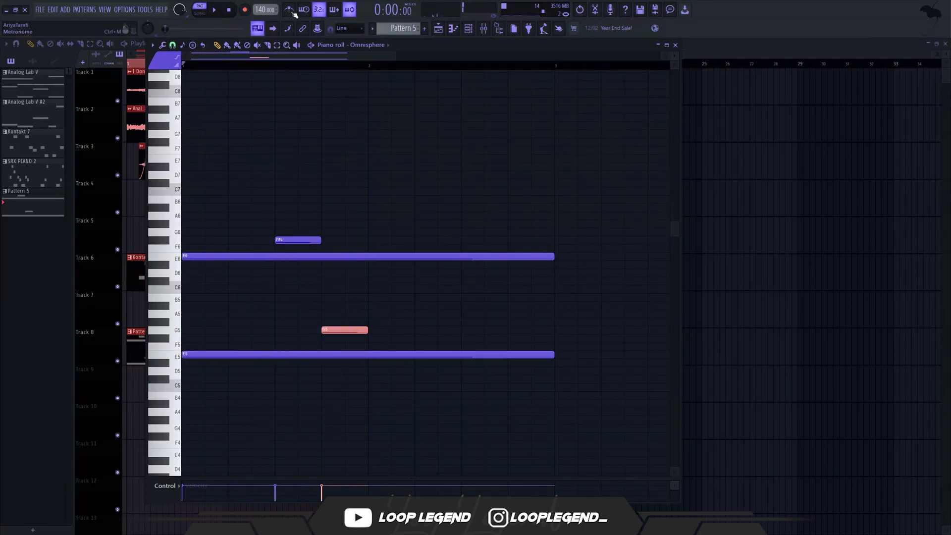
Step: Add a one-beat A5 note at the start of bar 2 and a two-beat B5 note on its third beat
{"action": "left_click_drag", "start_coordinate": [373, 319], "coordinate": [376, 308]}
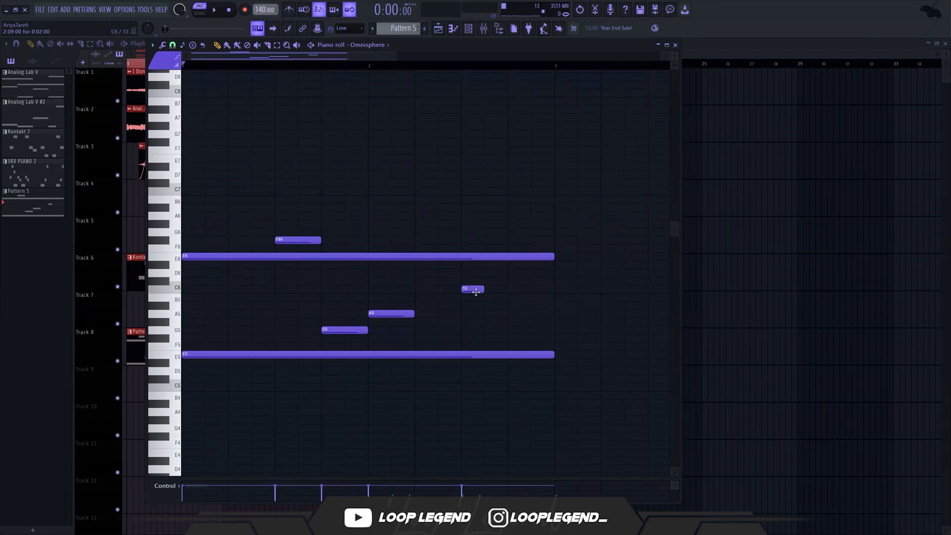
{"action": "key", "text": "space"}
{"action": "left_click_drag", "start_coordinate": [476, 292], "coordinate": [542, 302]}
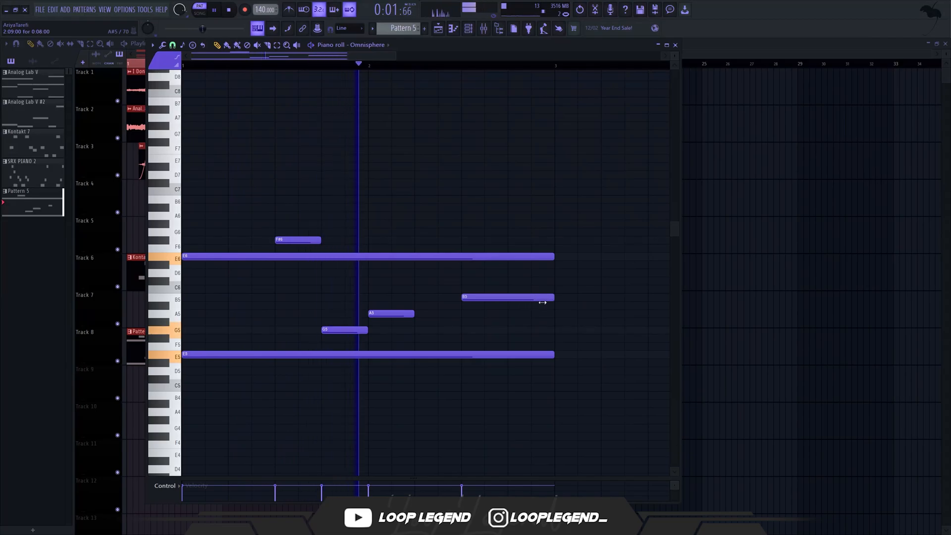
{"action": "key", "text": "space"}
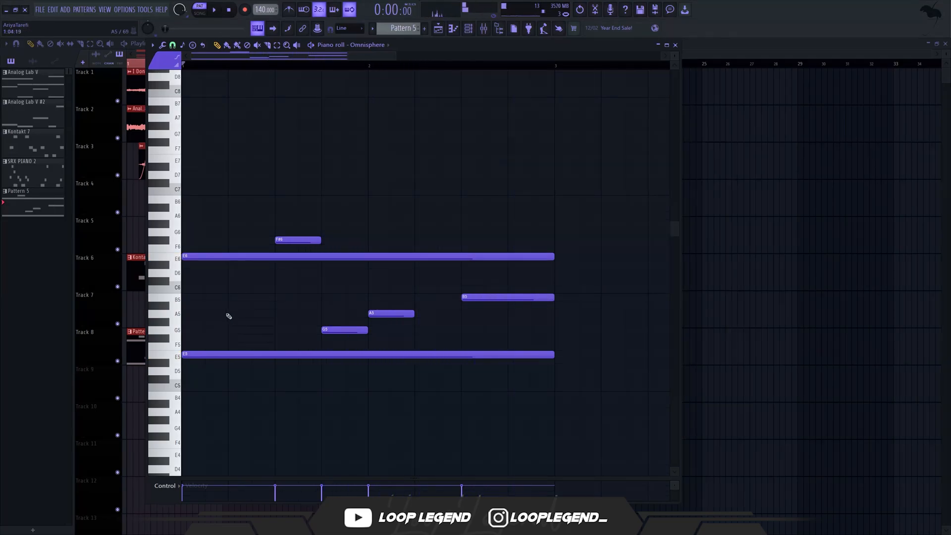
Step: Shorten the long E6 and E5 notes to one bar and repeat them in bar 2
{"action": "left_click_drag", "start_coordinate": [432, 237], "coordinate": [449, 421]}
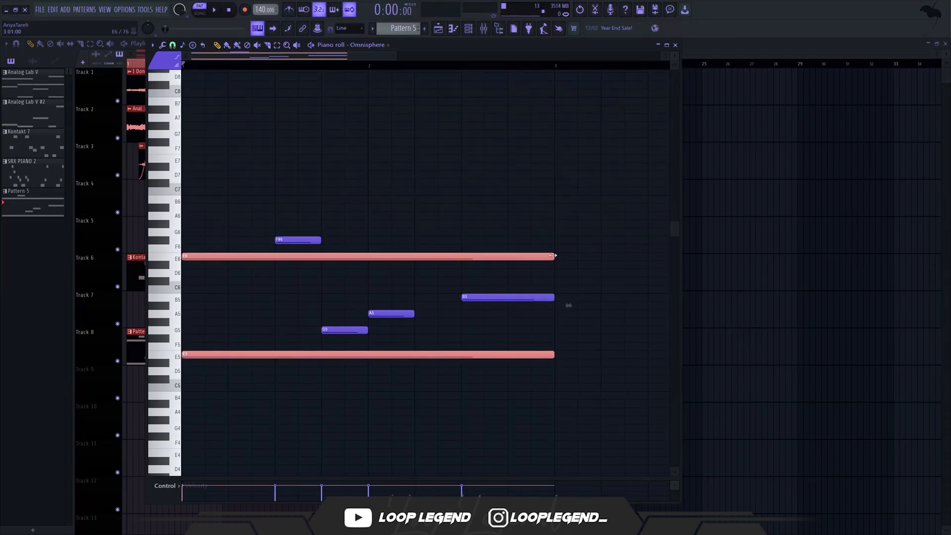
{"action": "left_click_drag", "start_coordinate": [553, 255], "coordinate": [369, 275]}
{"action": "key", "text": "ctrl+b"}
{"action": "key", "text": "ctrl+d"}
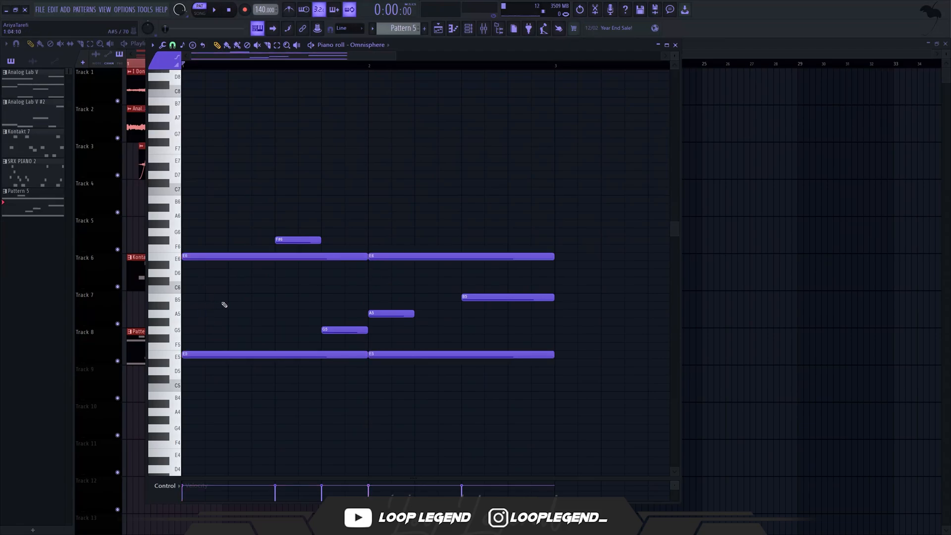
Step: Add a one-bar A5 note at the start of bar 1 and raise it two semitones to B5
{"action": "left_click", "coordinate": [232, 321]}
{"action": "mouse_move", "coordinate": [195, 311]}
{"action": "left_mouse_down"}
{"action": "mouse_move", "coordinate": [208, 333]}
{"action": "mouse_move", "coordinate": [198, 313]}
{"action": "left_mouse_up"}
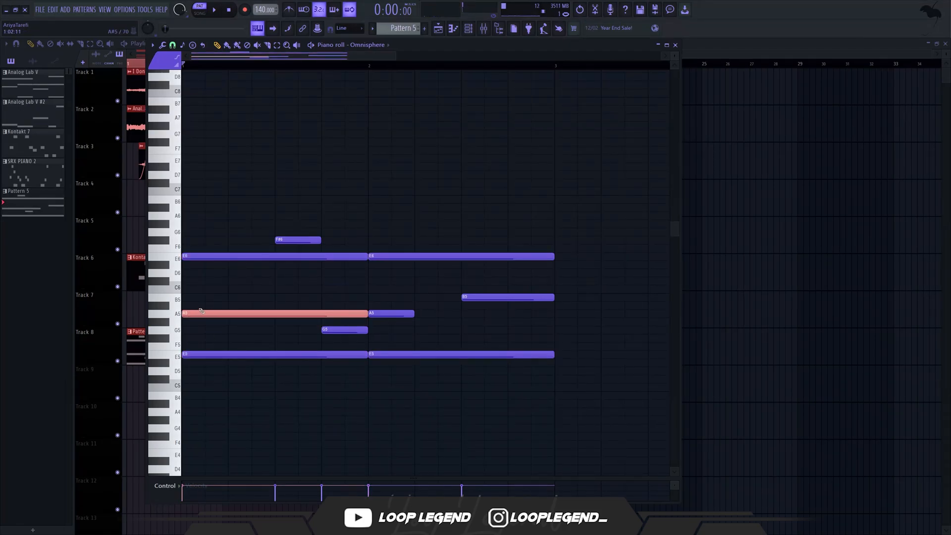
{"action": "key", "text": "space"}
{"action": "key", "text": "space"}
{"action": "key", "text": "shift+Up"}
{"action": "key", "text": "shift+Up"}
{"action": "key", "text": "space"}
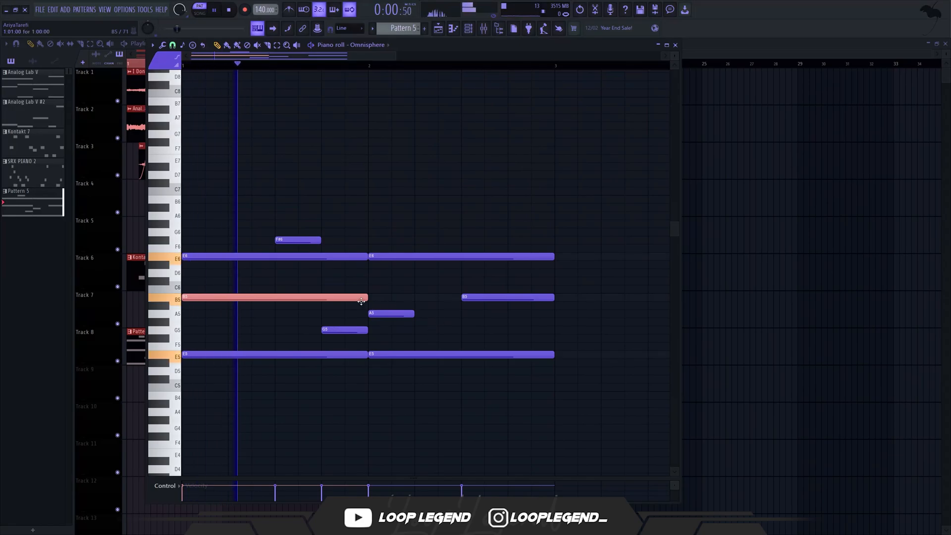
Step: Shorten the B5 note in bar 1 to one beat and place another one-beat B5 half a beat after it
{"action": "key", "text": "space"}
{"action": "key", "text": "space"}
{"action": "left_click", "coordinate": [255, 298]}
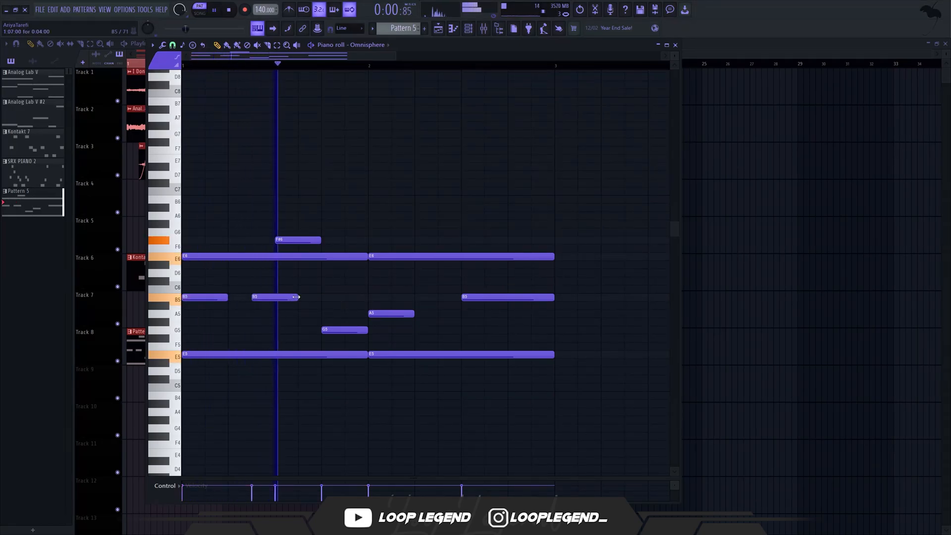
Step: Shorten the second B5 note in bar 1 to half a beat and play the pattern back
{"action": "left_click_drag", "start_coordinate": [297, 298], "coordinate": [276, 301]}
{"action": "key", "text": "space"}
{"action": "key", "text": "space"}
{"action": "key", "text": "space"}
Step: Route Omnisphere to mixer track 8 and load the Efektor WF3607 wah filter in its effect slot 2
{"action": "left_click", "coordinate": [468, 28]}
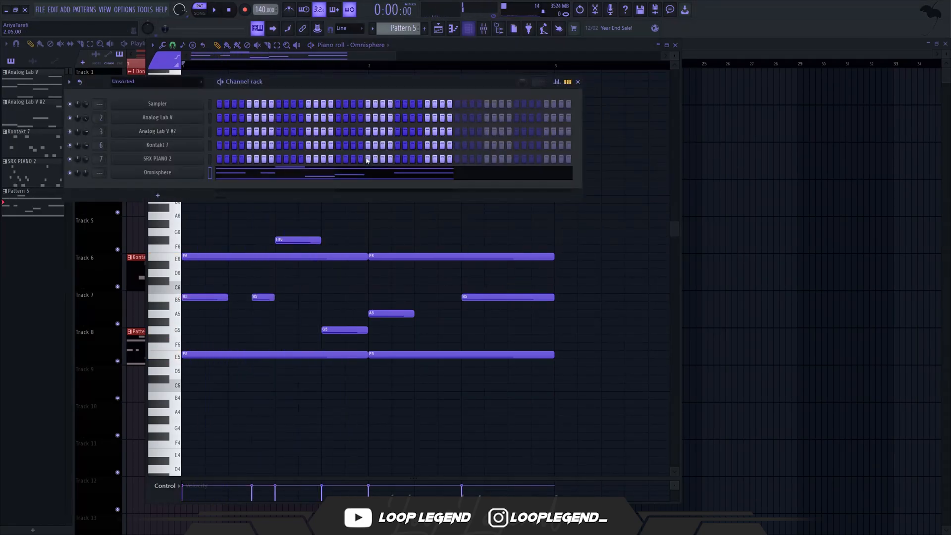
{"action": "key", "text": "ctrl+l"}
{"action": "left_click", "coordinate": [625, 179]}
{"action": "left_click", "coordinate": [401, 266]}
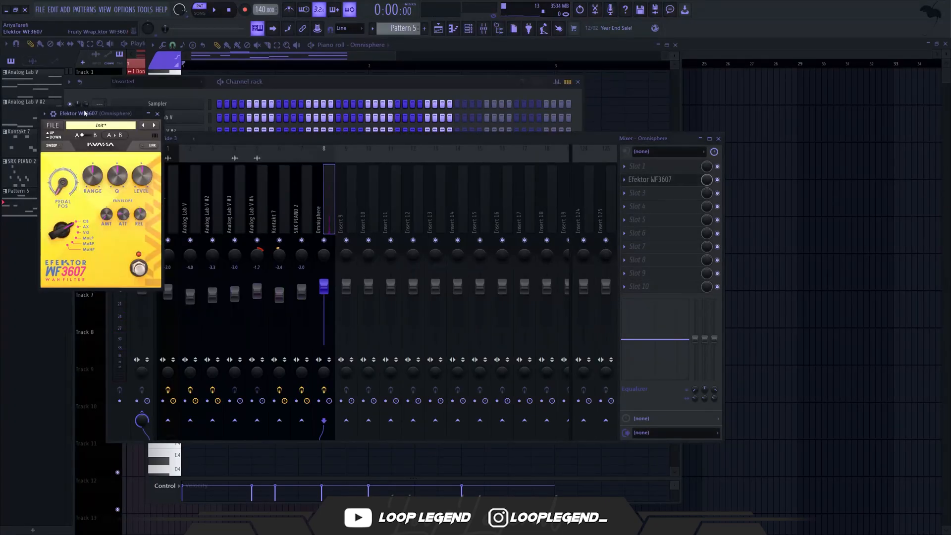
{"action": "left_click_drag", "start_coordinate": [84, 113], "coordinate": [400, 186]}
Step: Sweep the WF3607 pedal position during playback and create an automation clip for that last tweaked parameter
{"action": "key", "text": "space"}
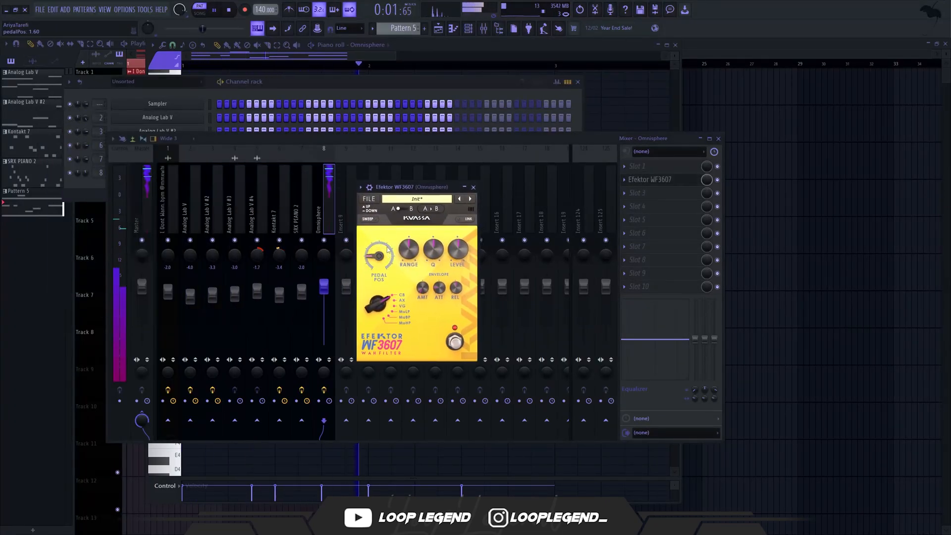
{"action": "left_click_drag", "start_coordinate": [388, 249], "coordinate": [439, 225]}
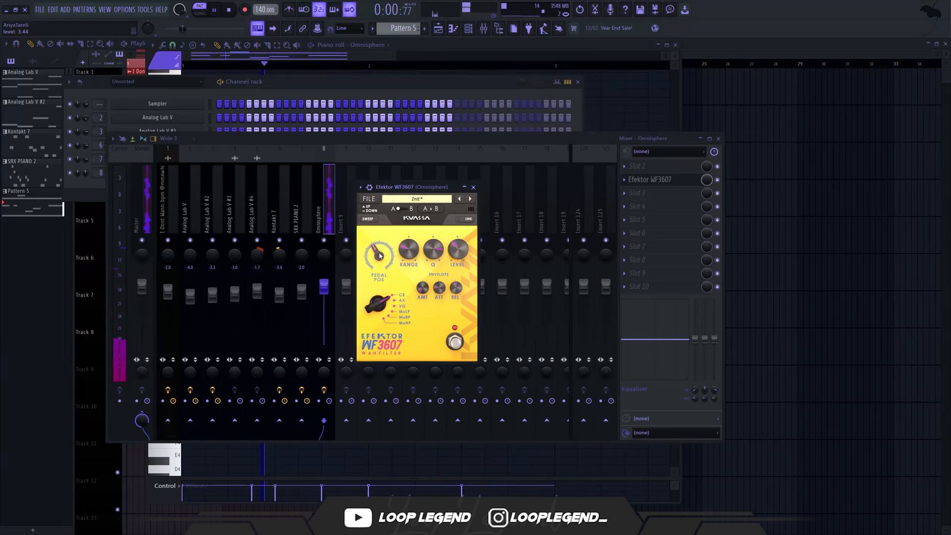
{"action": "left_click", "coordinate": [144, 9]}
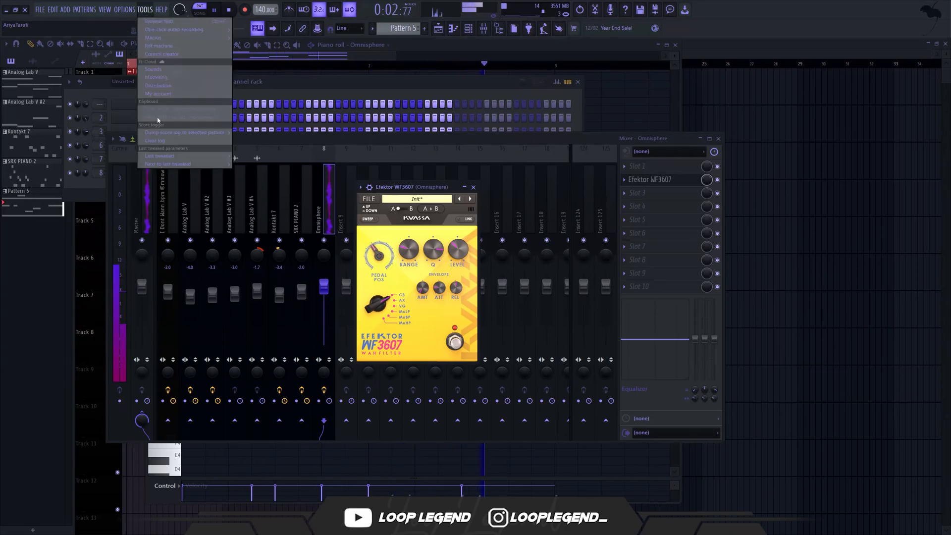
{"action": "mouse_move", "coordinate": [188, 156]}
{"action": "left_click", "coordinate": [291, 214]}
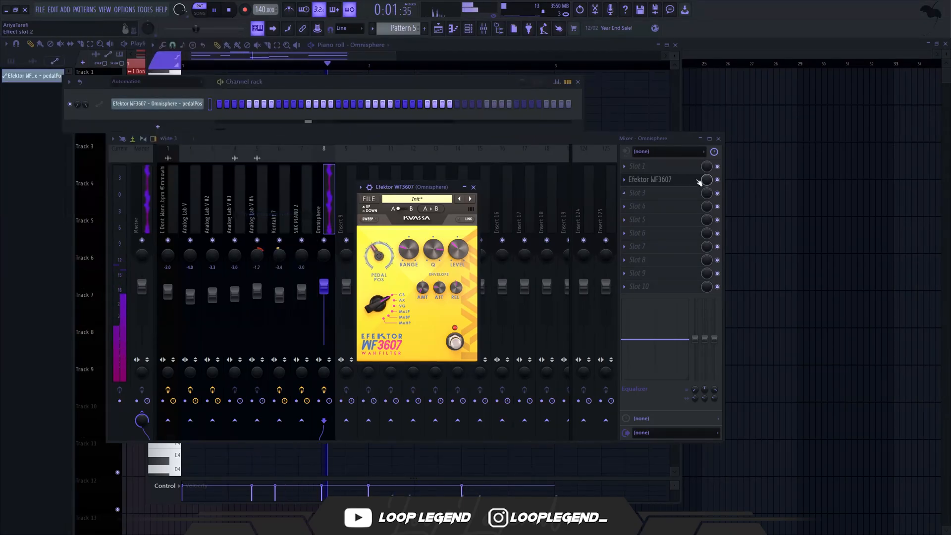
Step: Close the mixer and detach the Efektor WF3607 plugin window
{"action": "left_click", "coordinate": [718, 139]}
{"action": "left_click", "coordinate": [360, 188]}
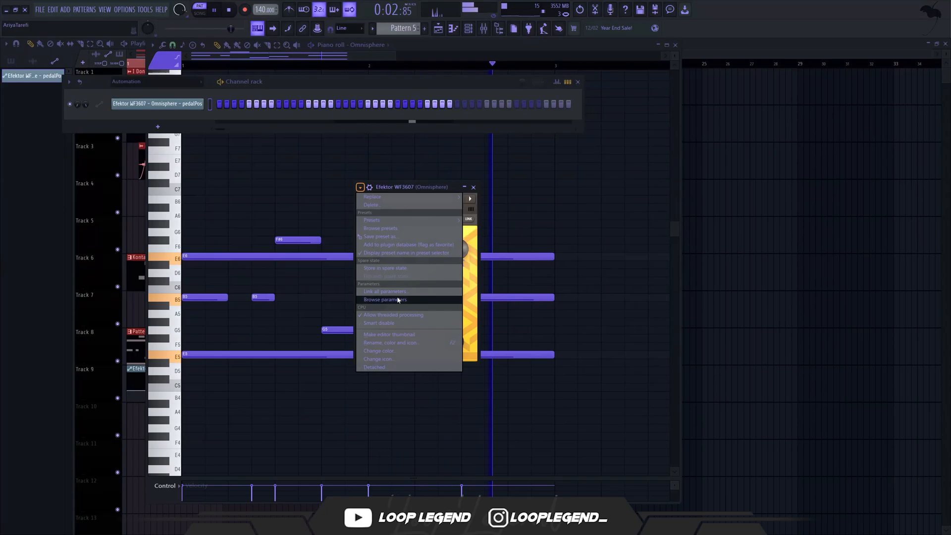
{"action": "left_click", "coordinate": [374, 367]}
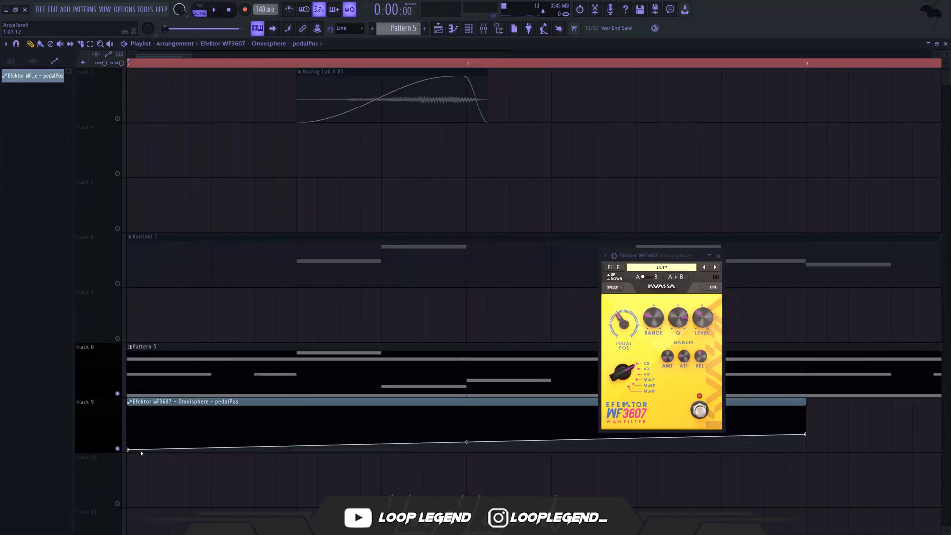
Step: Shape a first wah peak in bar 1 of the pedalPos automation, with points at 20% on step 5, 70% on step 9 and 23% on step 11
{"action": "right_click", "coordinate": [212, 443]}
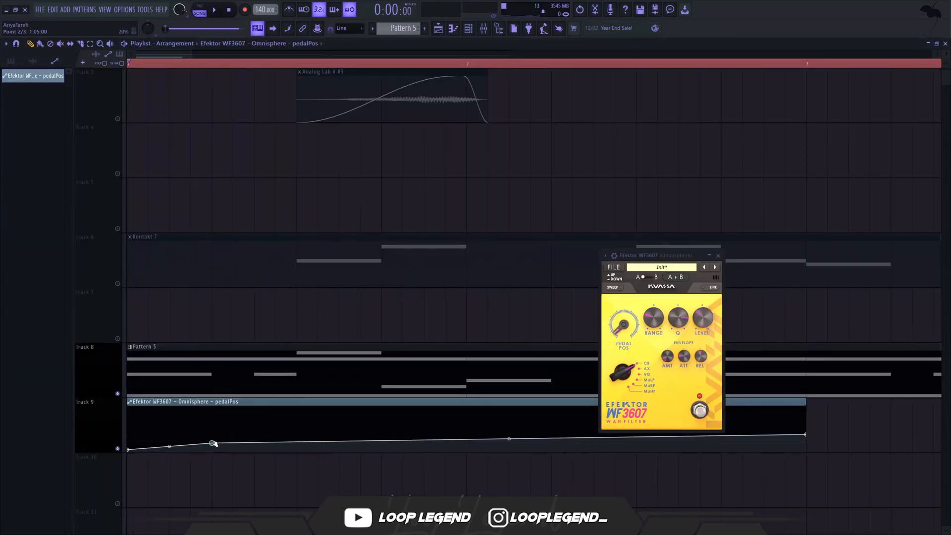
{"action": "right_click", "coordinate": [277, 429]}
{"action": "left_click_drag", "start_coordinate": [278, 428], "coordinate": [279, 416]}
{"action": "right_click", "coordinate": [298, 420]}
{"action": "key", "text": "space"}
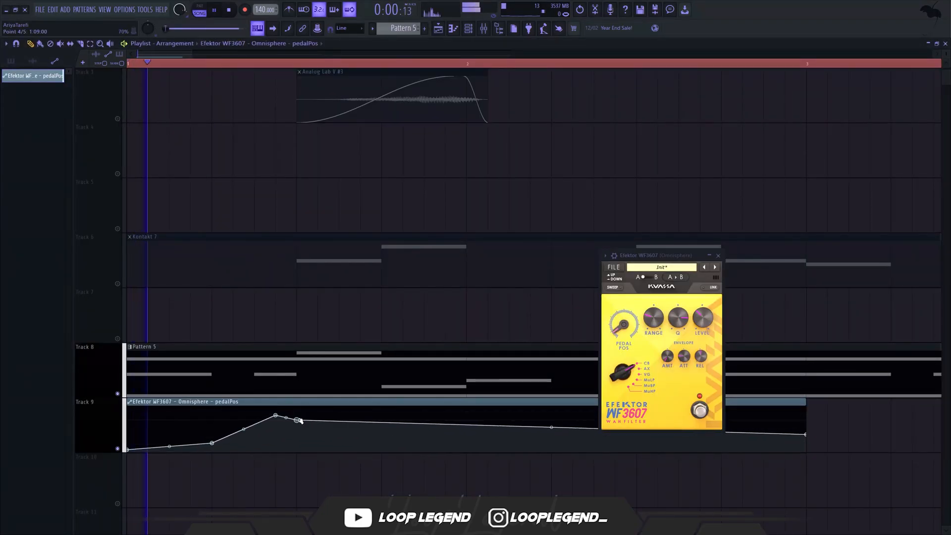
{"action": "right_click", "coordinate": [347, 437]}
{"action": "mouse_move", "coordinate": [346, 437]}
{"action": "left_mouse_down"}
{"action": "mouse_move", "coordinate": [376, 451]}
{"action": "mouse_move", "coordinate": [331, 442]}
{"action": "left_mouse_up"}
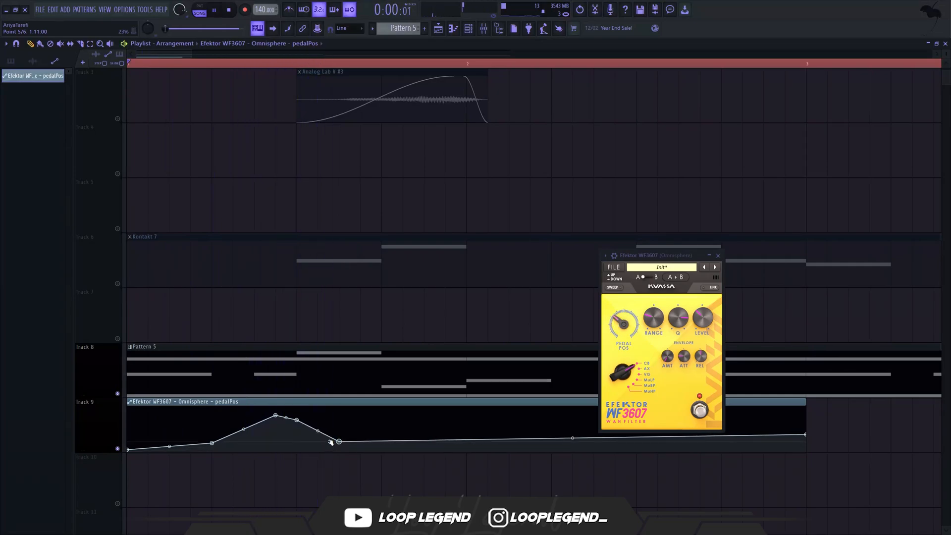
{"action": "right_click", "coordinate": [381, 438]}
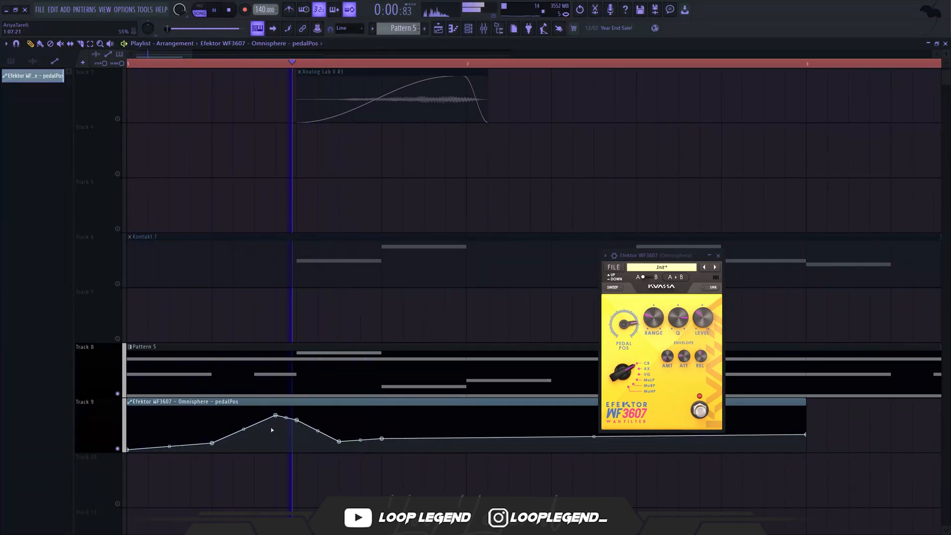
Step: Bend the rising and falling segments of the first pedalPos peak into curves and listen to the result
{"action": "left_click_drag", "start_coordinate": [243, 429], "coordinate": [251, 438]}
{"action": "key", "text": "space"}
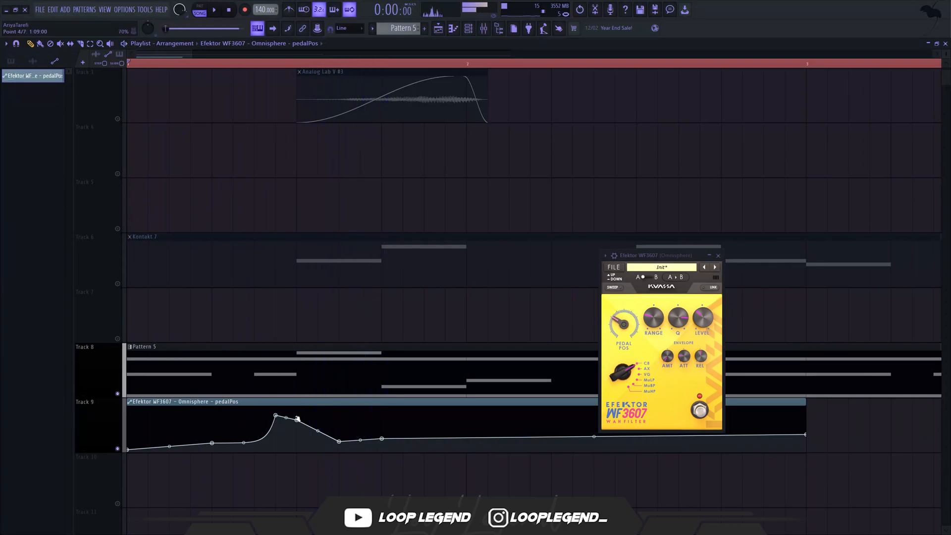
{"action": "left_click_drag", "start_coordinate": [326, 432], "coordinate": [327, 442]}
{"action": "key", "text": "space"}
Step: Add a second, smaller pedalPos peak between step 11 and beat 4 of bar 1, falling straight to zero at beat 4
{"action": "right_click", "coordinate": [348, 427]}
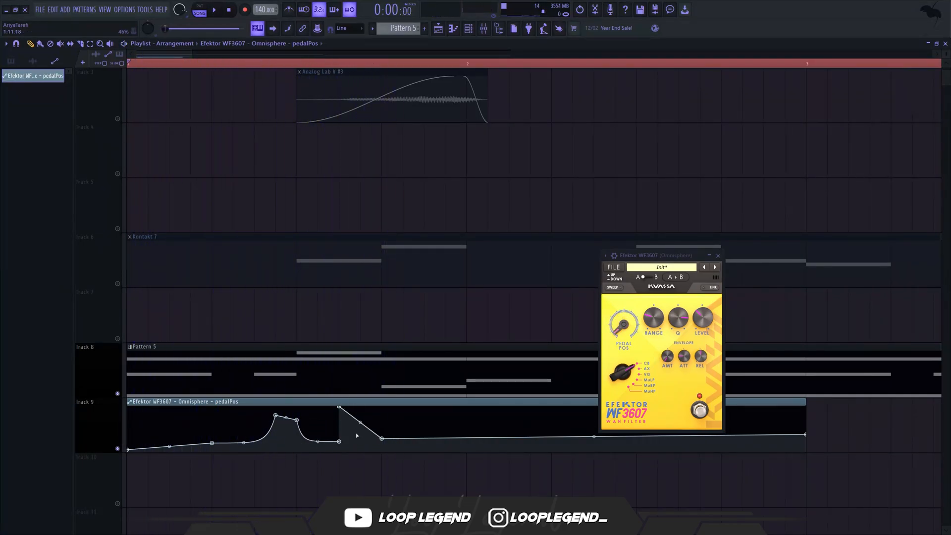
{"action": "right_click", "coordinate": [362, 451]}
{"action": "key", "text": "space"}
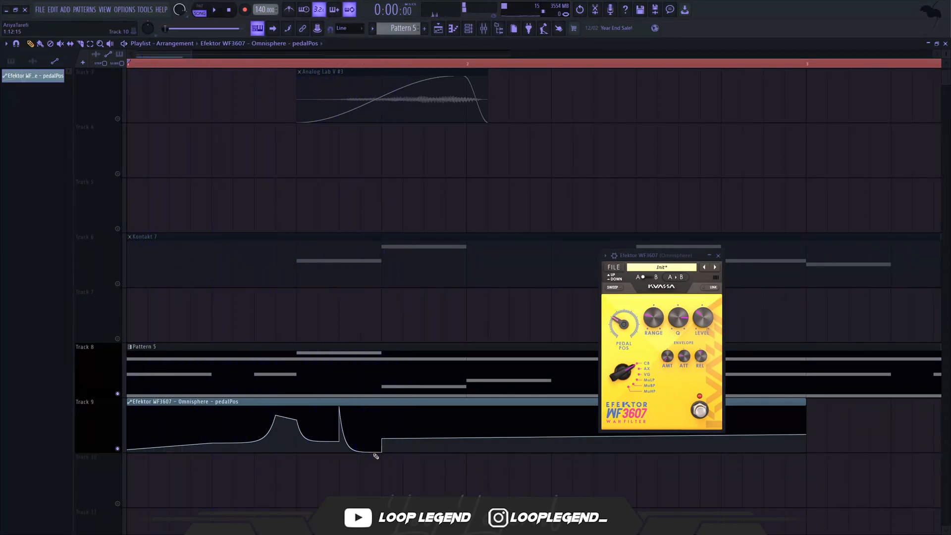
{"action": "right_click", "coordinate": [357, 451]}
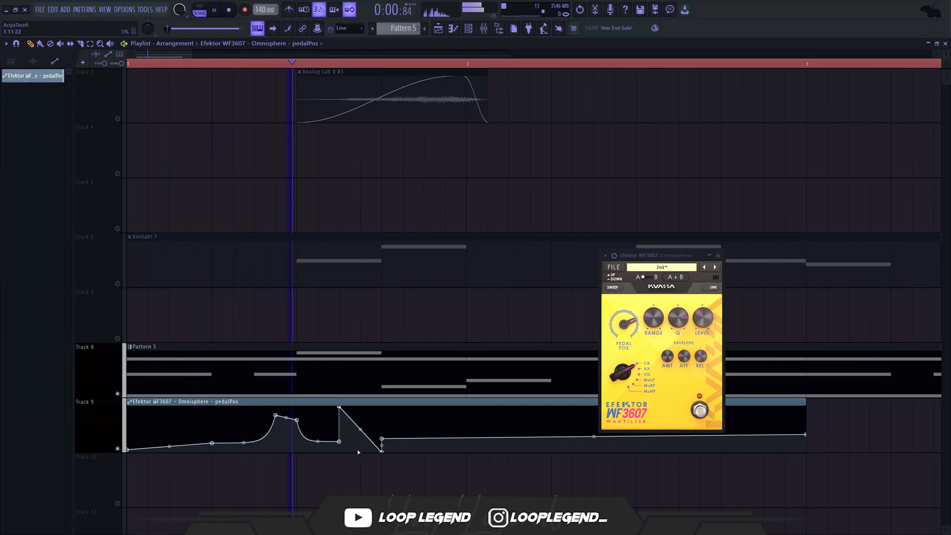
{"action": "key", "text": "space"}
{"action": "key", "text": "space"}
{"action": "key", "text": "space"}
{"action": "left_click_drag", "start_coordinate": [340, 408], "coordinate": [361, 423]}
{"action": "key", "text": "space"}
{"action": "key", "text": "space"}
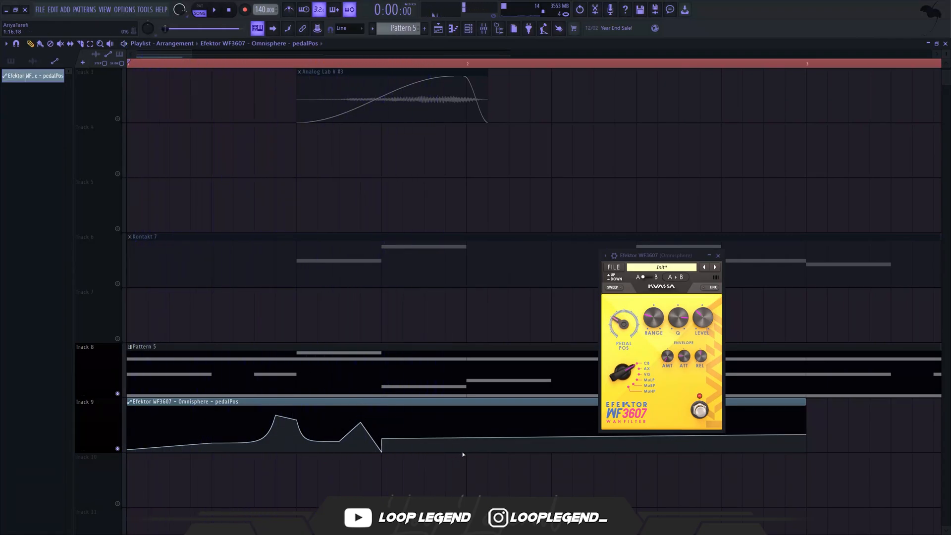
Step: Copy the end point's value to a new pedalPos point at the start of bar 2 and add a zero-value point beside it
{"action": "right_click", "coordinate": [806, 435]}
{"action": "left_click", "coordinate": [827, 508]}
{"action": "right_click", "coordinate": [466, 445]}
{"action": "right_click", "coordinate": [466, 445]}
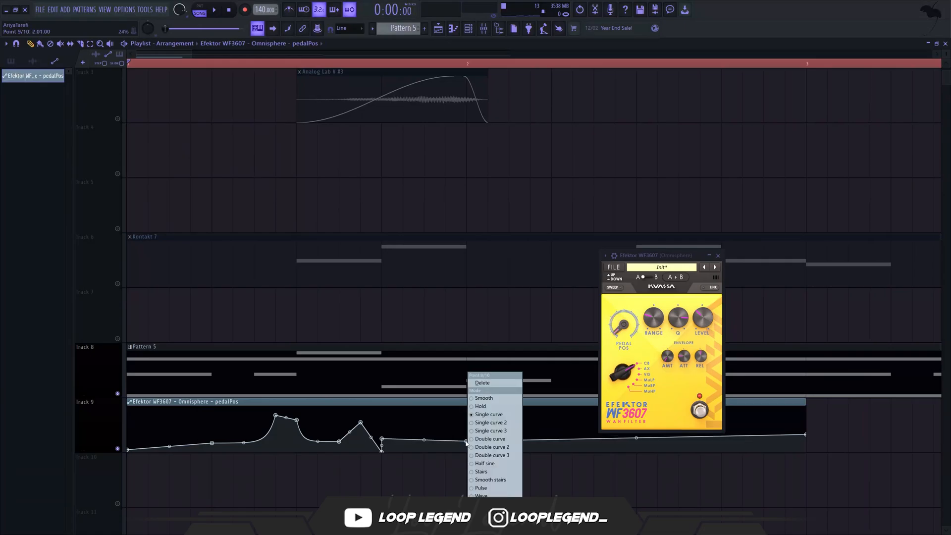
{"action": "left_click", "coordinate": [494, 516]}
{"action": "right_click", "coordinate": [465, 448]}
{"action": "left_click_drag", "start_coordinate": [466, 448], "coordinate": [474, 453]}
{"action": "key", "text": "space"}
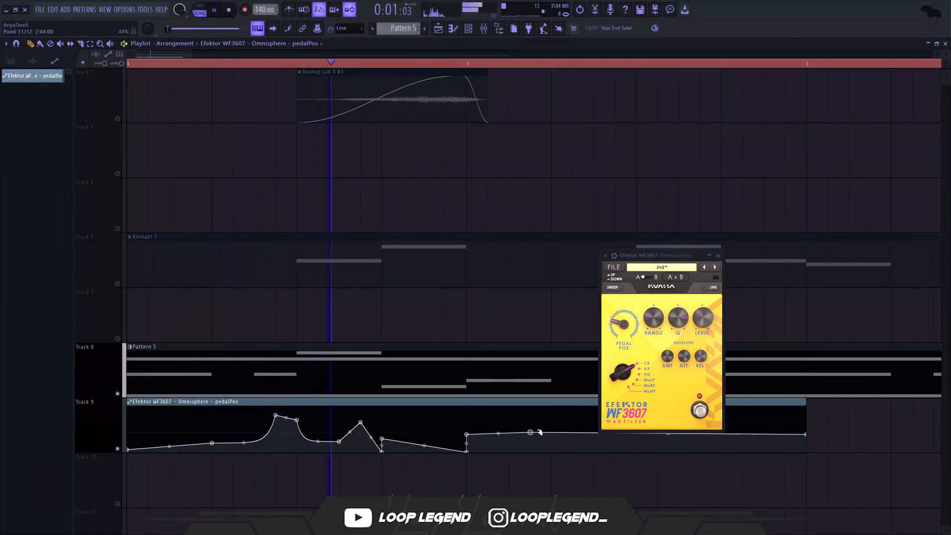
Step: Raise the bar 2 pedalPos curve to a peak around beat 2 and bring it down to a low point before beat 3
{"action": "left_click_drag", "start_coordinate": [540, 432], "coordinate": [551, 407]}
{"action": "key", "text": "space"}
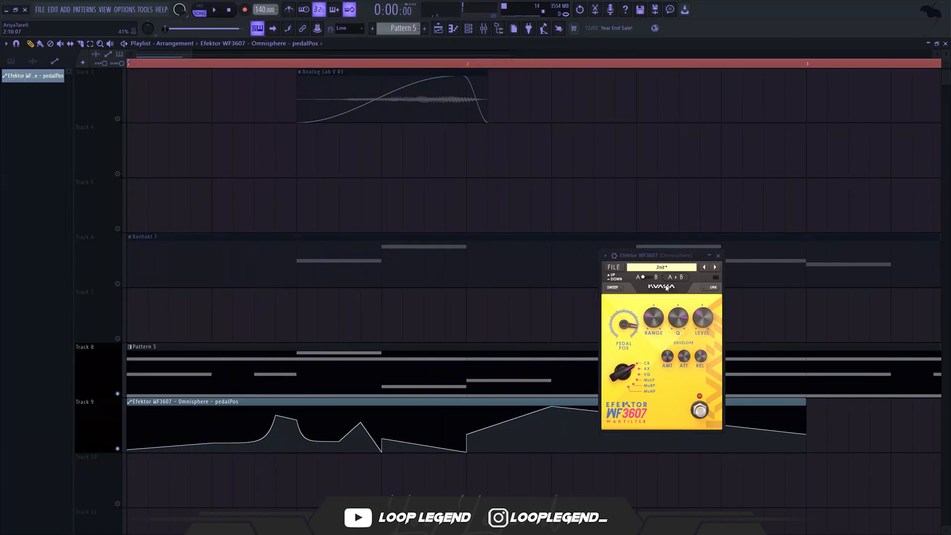
{"action": "right_click", "coordinate": [573, 417]}
{"action": "left_click_drag", "start_coordinate": [552, 407], "coordinate": [583, 417]}
{"action": "right_click", "coordinate": [594, 439]}
{"action": "right_click", "coordinate": [615, 449]}
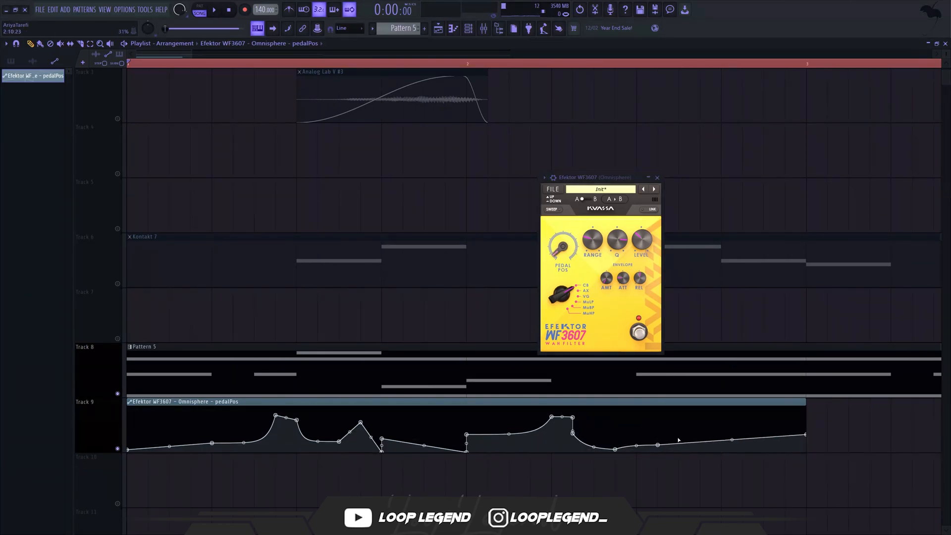
Step: Add a near-full pedalPos peak at beat 4 of bar 2 and lower the clip's end point to 13%
{"action": "right_click", "coordinate": [678, 442]}
{"action": "right_click", "coordinate": [718, 438]}
{"action": "left_click_drag", "start_coordinate": [718, 438], "coordinate": [718, 403]}
{"action": "key", "text": "space"}
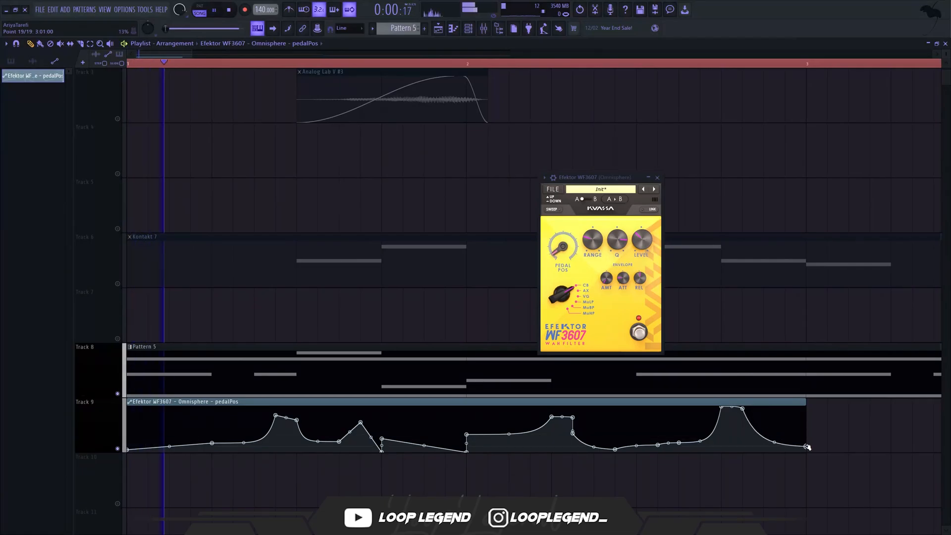
Step: Switch Fruity Limiter on the Omnisphere track to compressor mode, raise release and ratio, and set the threshold to about -23.4 dB
{"action": "scroll", "coordinate": [591, 448], "scroll_direction": "down", "scroll_amount": 2}
{"action": "scroll", "coordinate": [591, 448], "scroll_direction": "down", "scroll_amount": 2}
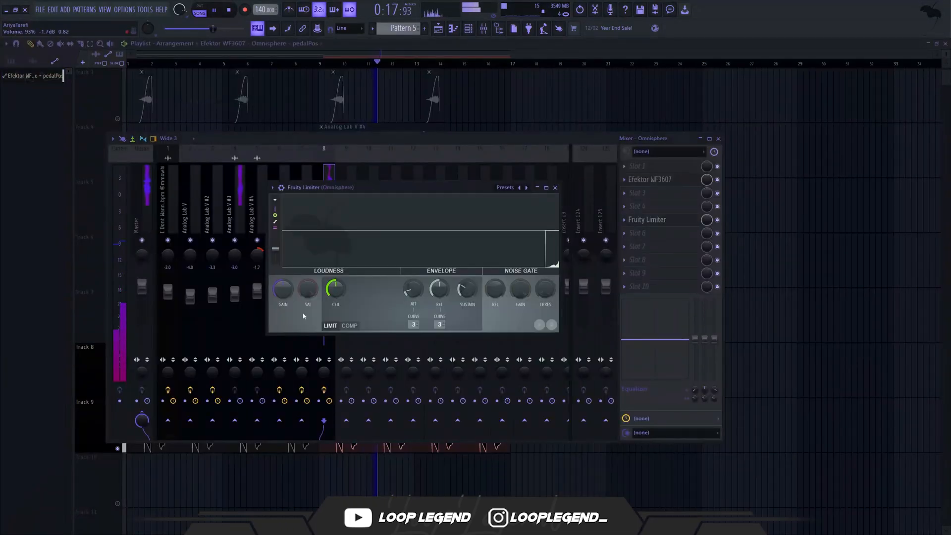
{"action": "left_click", "coordinate": [350, 325]}
{"action": "left_click_drag", "start_coordinate": [439, 290], "coordinate": [439, 270]}
{"action": "left_click_drag", "start_coordinate": [336, 289], "coordinate": [336, 327]}
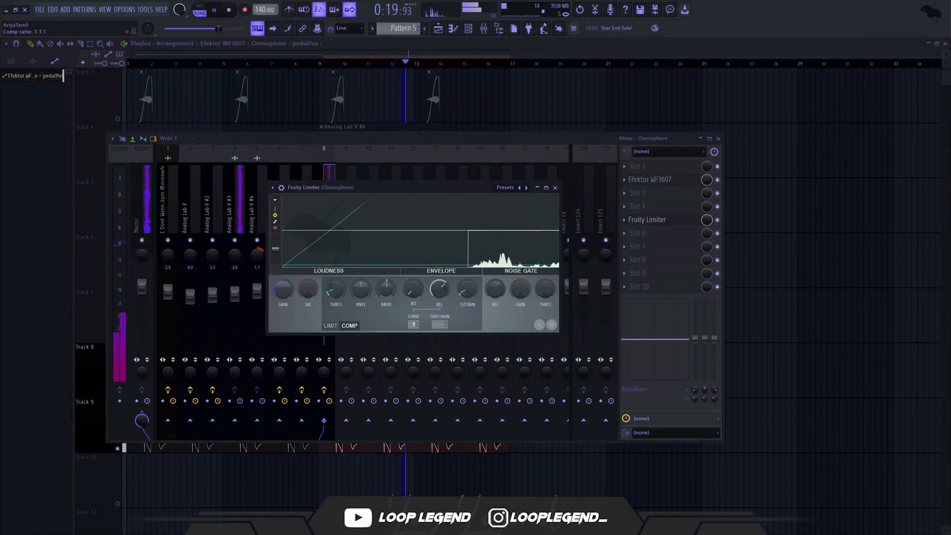
{"action": "left_click_drag", "start_coordinate": [386, 289], "coordinate": [413, 285]}
{"action": "left_click_drag", "start_coordinate": [341, 293], "coordinate": [341, 290]}
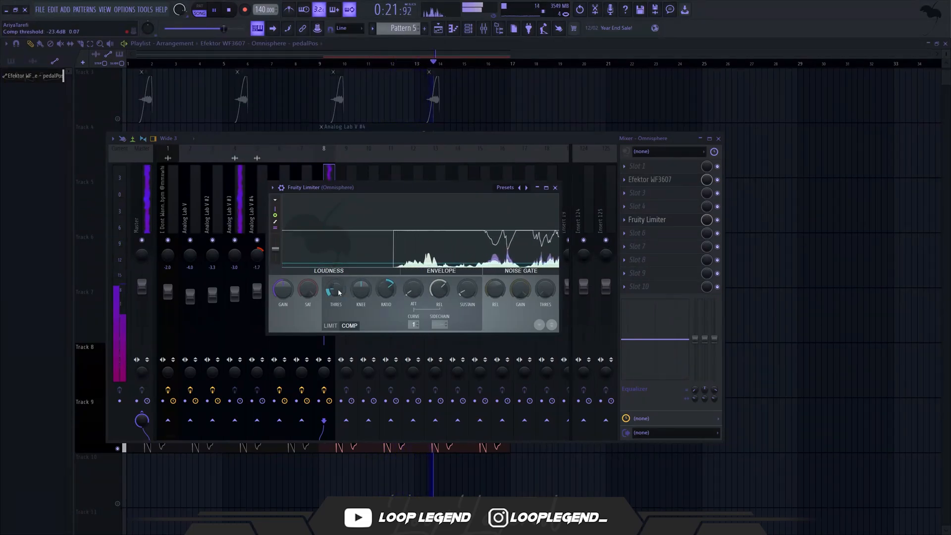
{"action": "left_click", "coordinate": [554, 188]}
Step: Load Fruity Parametric EQ 2 in slot 7 of the Omnisphere mixer track
{"action": "left_click", "coordinate": [649, 260]}
{"action": "left_click", "coordinate": [292, 477]}
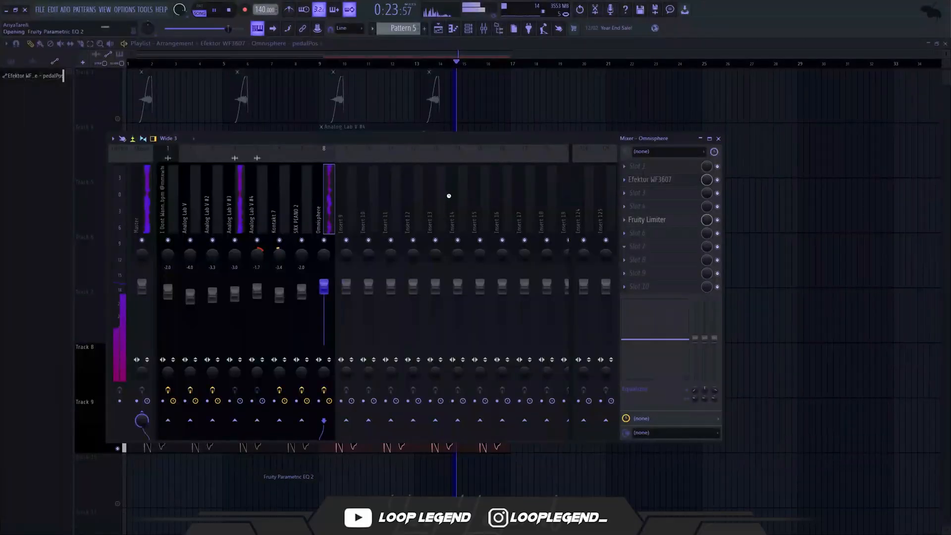
{"action": "left_click_drag", "start_coordinate": [47, 156], "coordinate": [94, 156]}
Step: Load Fruity Reeverb 2 in slot 9 of the Omnisphere mixer track and lower its wet level
{"action": "left_click", "coordinate": [656, 272]}
{"action": "left_click", "coordinate": [146, 510]}
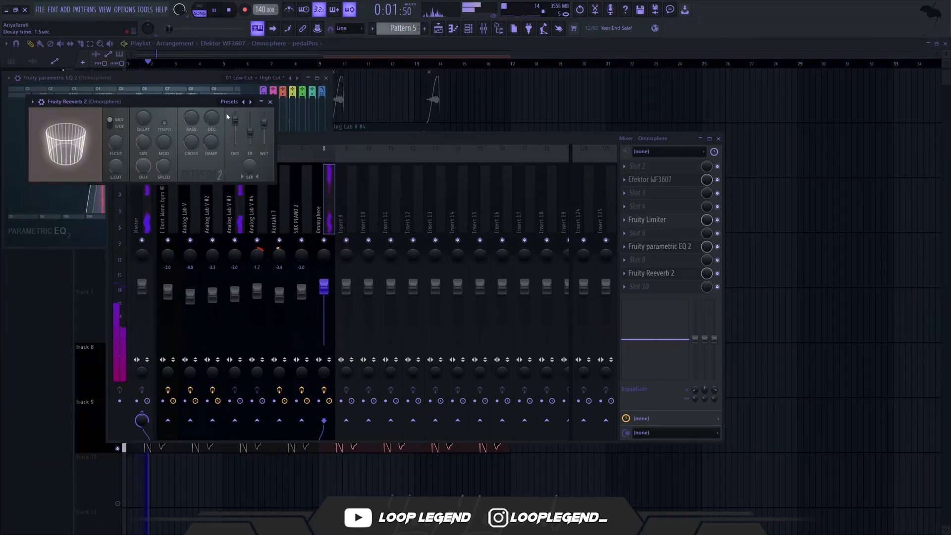
{"action": "left_click_drag", "start_coordinate": [264, 122], "coordinate": [265, 134]}
{"action": "left_click_drag", "start_coordinate": [324, 255], "coordinate": [324, 263]}
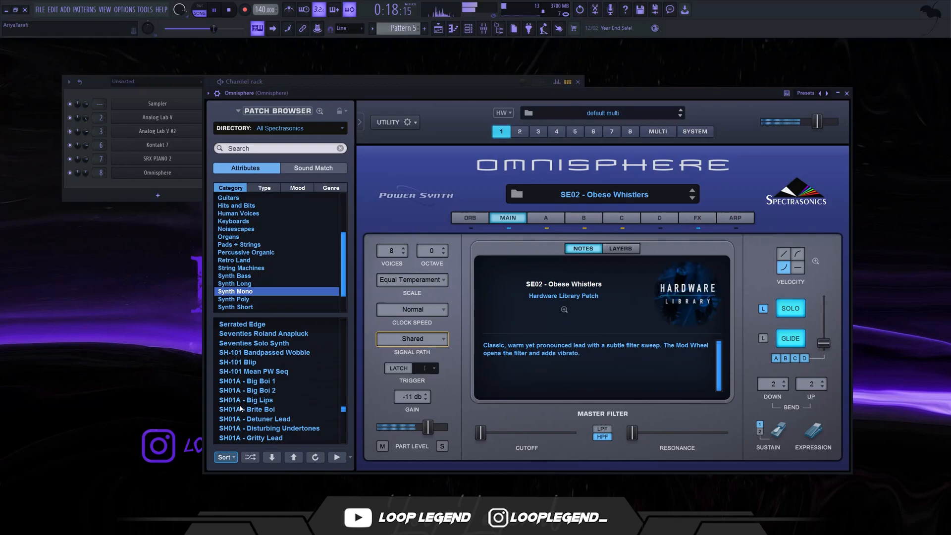
Step: Try SH01A - Brite Boi and another patch from Omnisphere's Synth Mono category during playback
{"action": "left_click", "coordinate": [240, 409]}
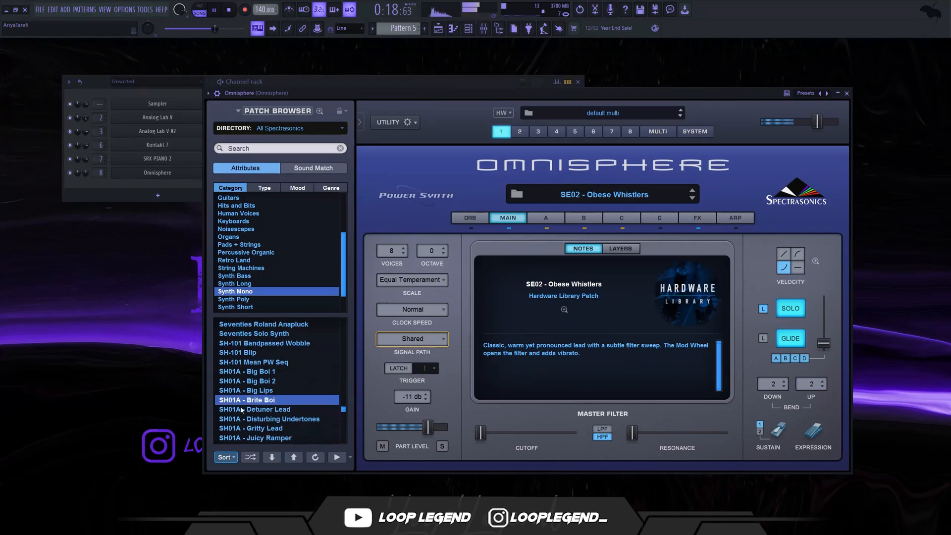
{"action": "scroll", "coordinate": [239, 410], "scroll_direction": "down", "scroll_amount": 3}
{"action": "left_click", "coordinate": [237, 412]}
{"action": "scroll", "coordinate": [275, 431], "scroll_direction": "down", "scroll_amount": 3}
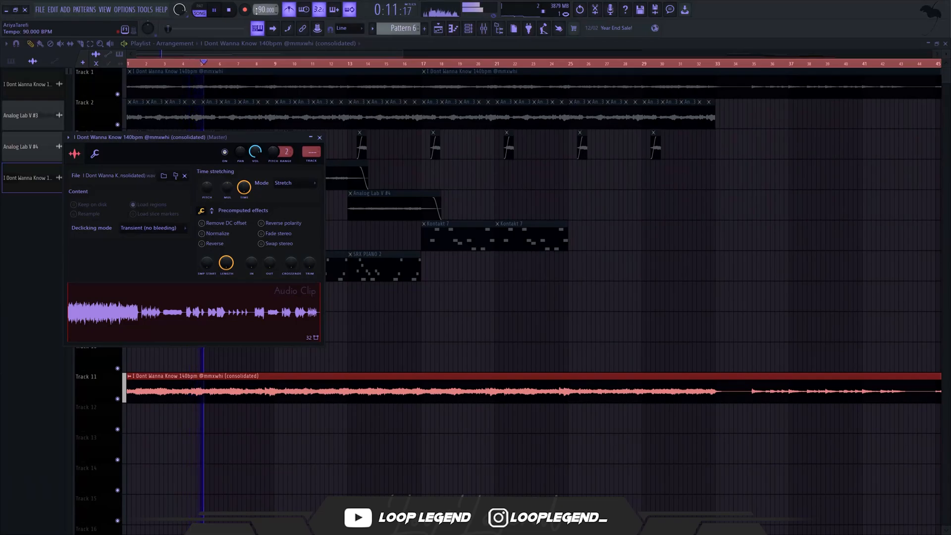
Step: Set the consolidated sample's pitch shift to -400 cents and its declicking mode to Generic (bleeding)
{"action": "left_click_drag", "start_coordinate": [249, 137], "coordinate": [302, 122]}
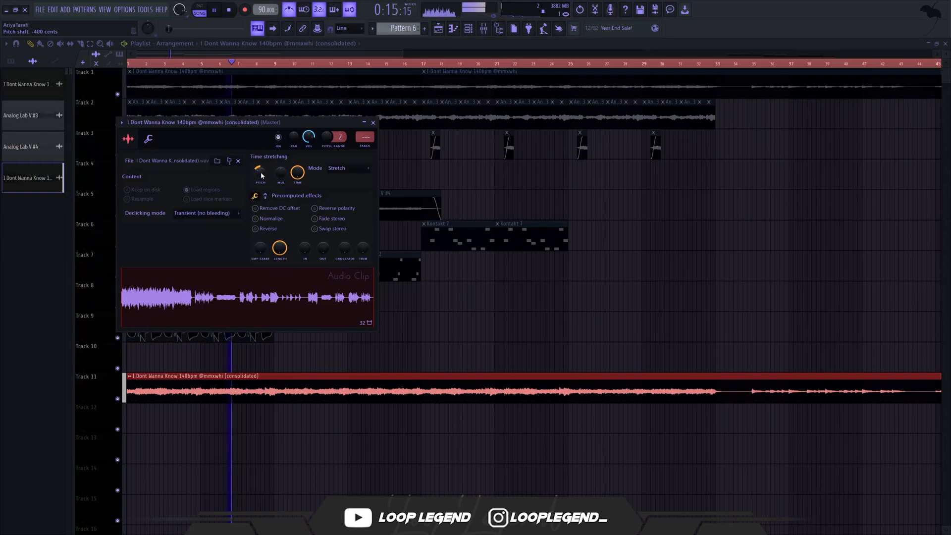
{"action": "left_click", "coordinate": [223, 213]}
{"action": "left_click", "coordinate": [203, 247]}
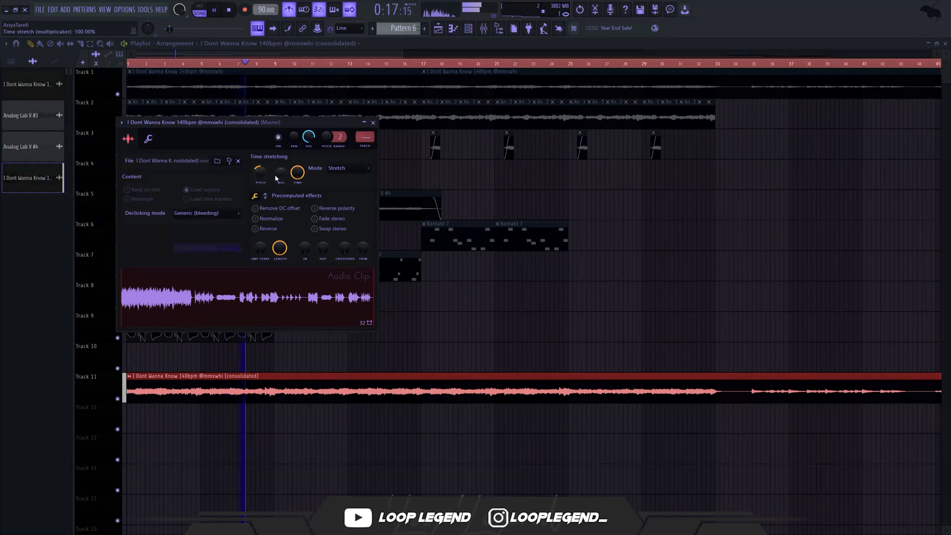
{"action": "key", "text": "F7"}
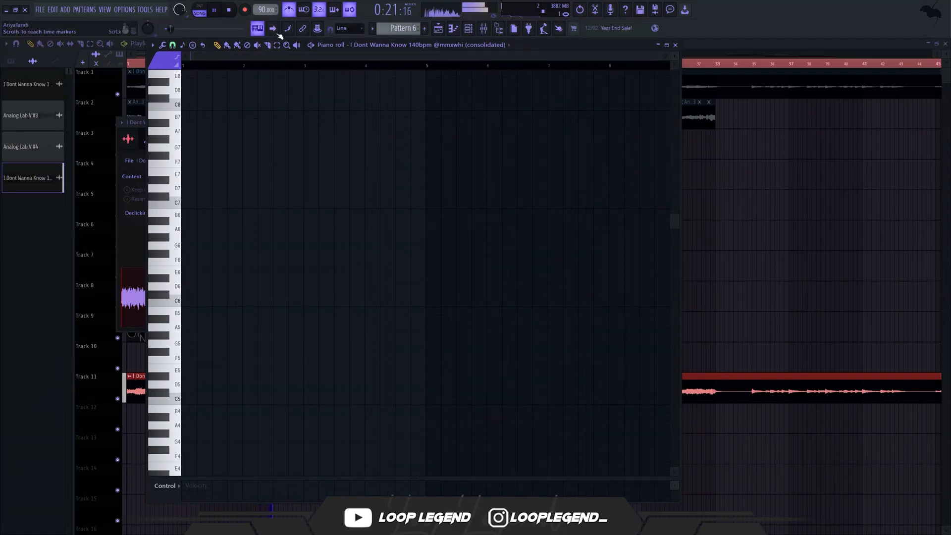
{"action": "key", "text": "F7"}
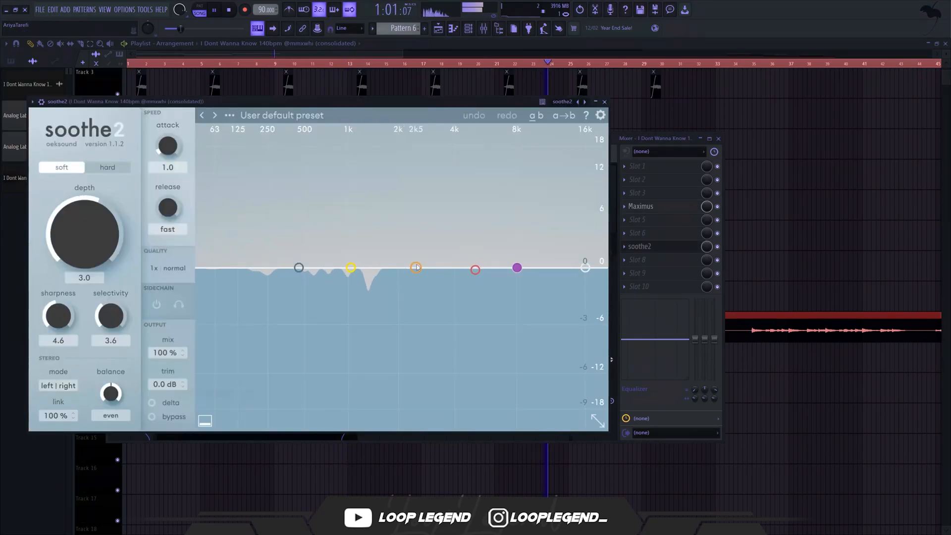
Step: In soothe2, raise the orange band near 1 kHz and set band 1 to 300 Hz with 3.7 dB sensitivity
{"action": "left_click_drag", "start_coordinate": [414, 267], "coordinate": [355, 222]}
{"action": "left_click_drag", "start_coordinate": [350, 268], "coordinate": [276, 233]}
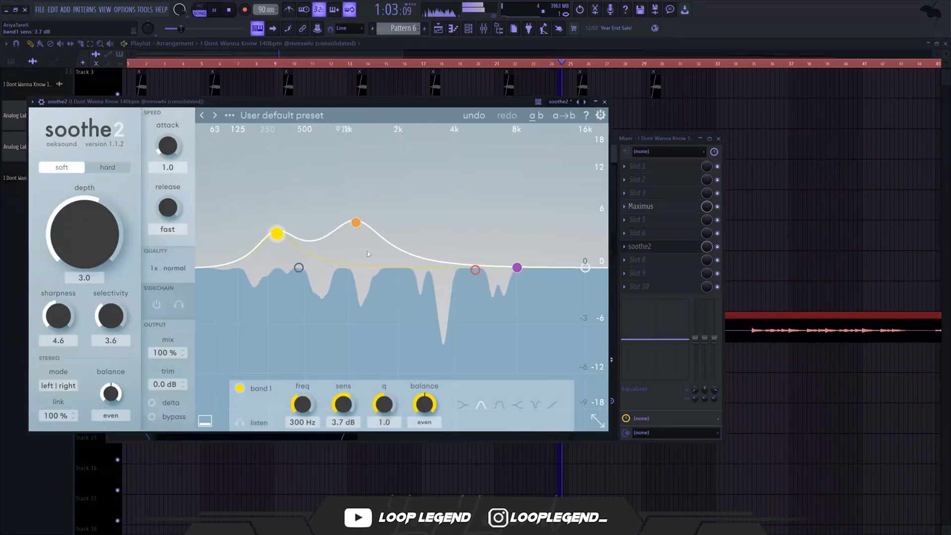
Step: In soothe2, raise the red band just below 4 kHz and set band 4 to 8.2 kHz with about 2 dB sensitivity, then close the windows
{"action": "left_click_drag", "start_coordinate": [475, 269], "coordinate": [447, 204]}
{"action": "left_click_drag", "start_coordinate": [518, 268], "coordinate": [520, 251]}
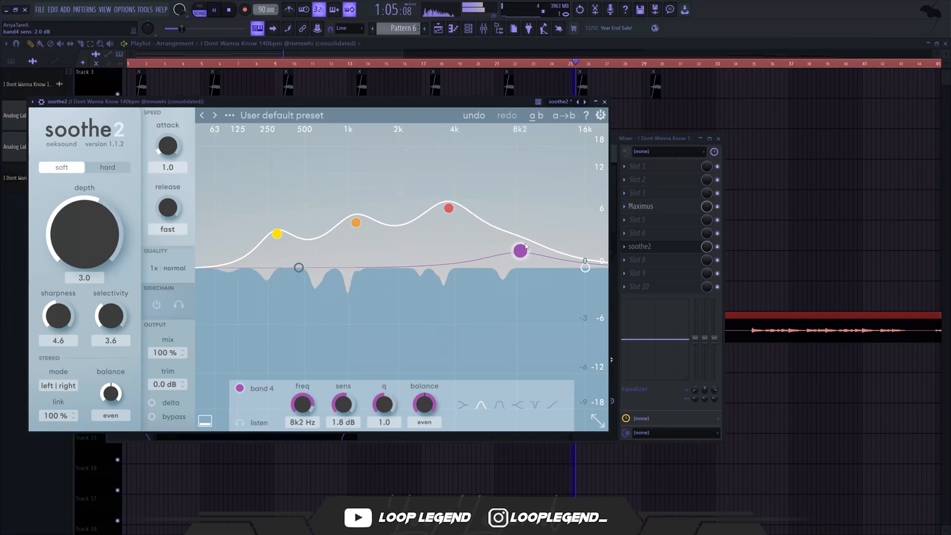
{"action": "key", "text": "Escape"}
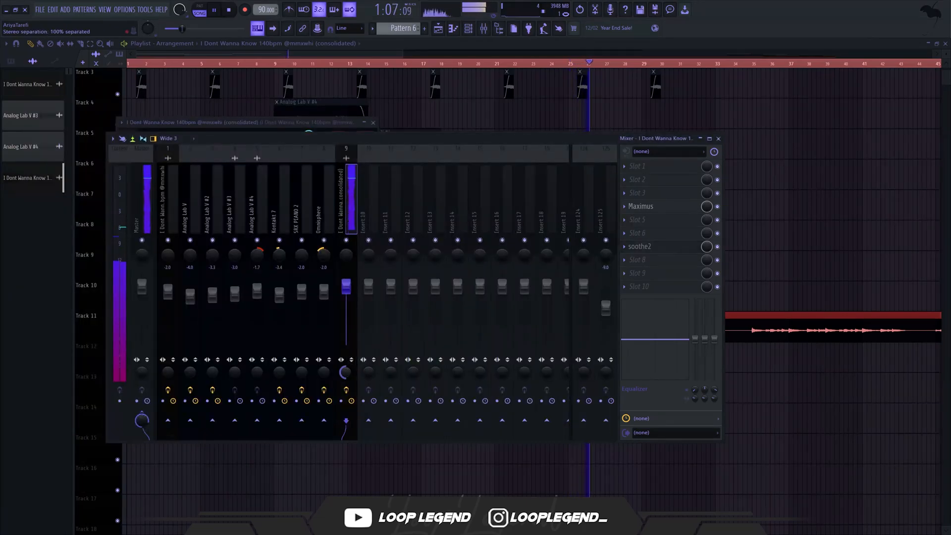
{"action": "key", "text": "F9"}
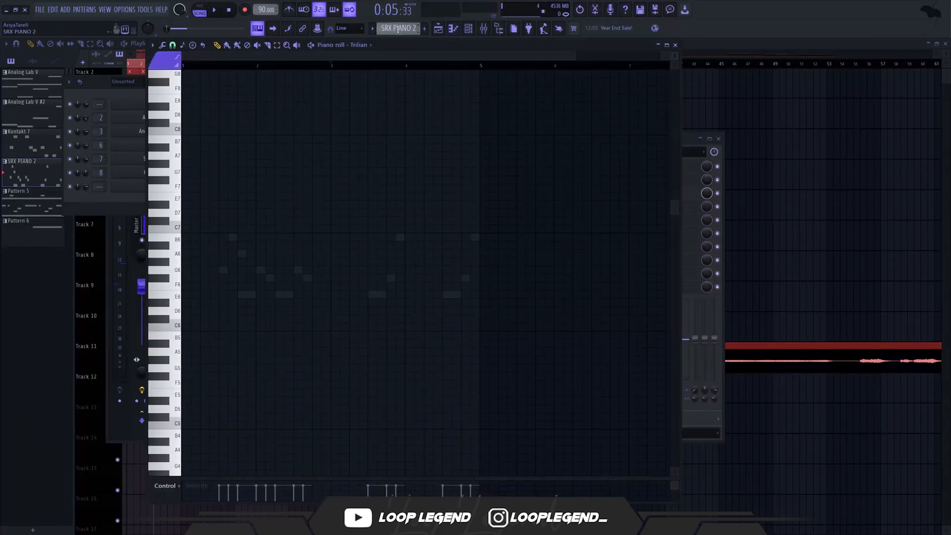
Step: Copy all the notes of the Analog Lab V #2 pattern into the Trilian channel of Pattern 6
{"action": "scroll", "coordinate": [399, 29], "scroll_direction": "up", "scroll_amount": 2}
{"action": "scroll", "coordinate": [361, 49], "scroll_direction": "up", "scroll_amount": 3}
{"action": "scroll", "coordinate": [503, 223], "scroll_direction": "down", "scroll_amount": 2}
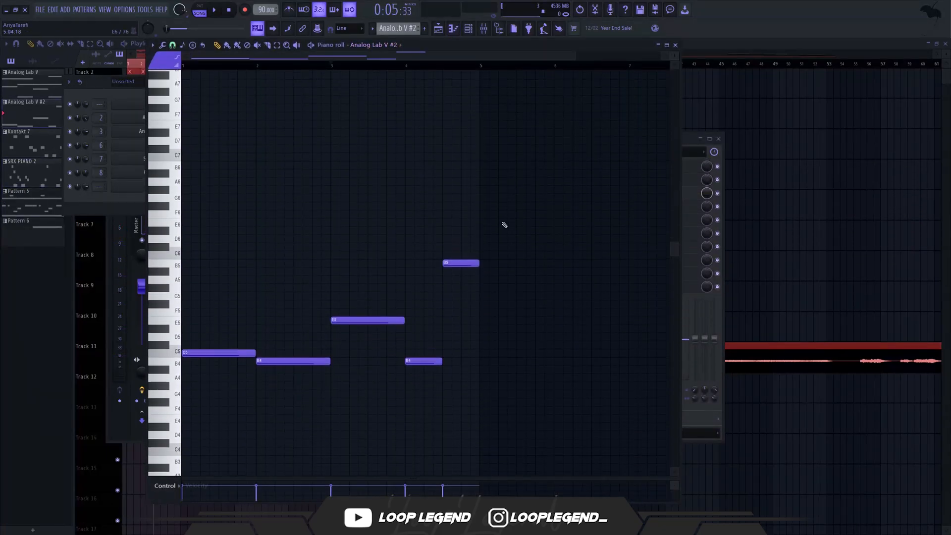
{"action": "left_click_drag", "start_coordinate": [525, 202], "coordinate": [164, 395]}
{"action": "scroll", "coordinate": [398, 30], "scroll_direction": "down", "scroll_amount": 4}
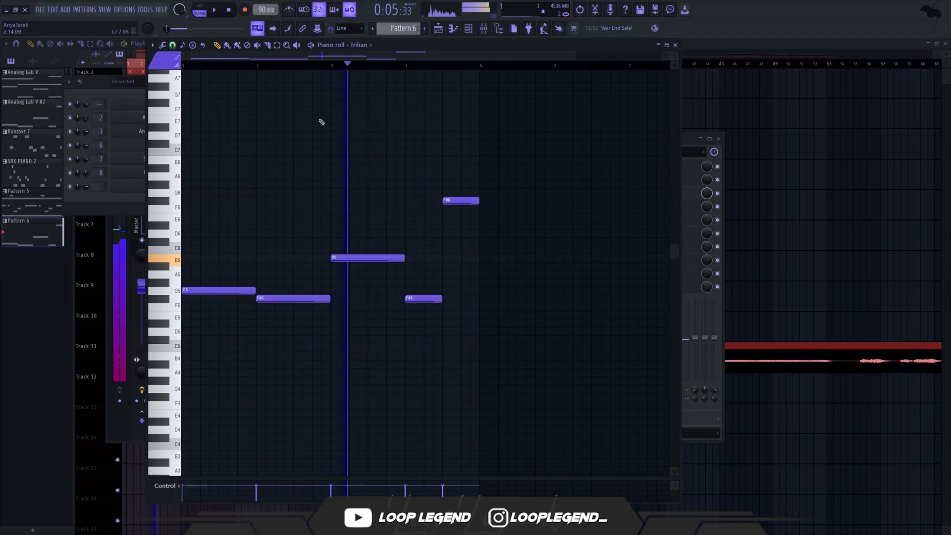
Step: Transpose the Trilian bass notes down two octaves so the line starts on G3, auditioning each octave
{"action": "key", "text": "space"}
{"action": "key", "text": "ctrl+Down"}
{"action": "key", "text": "space"}
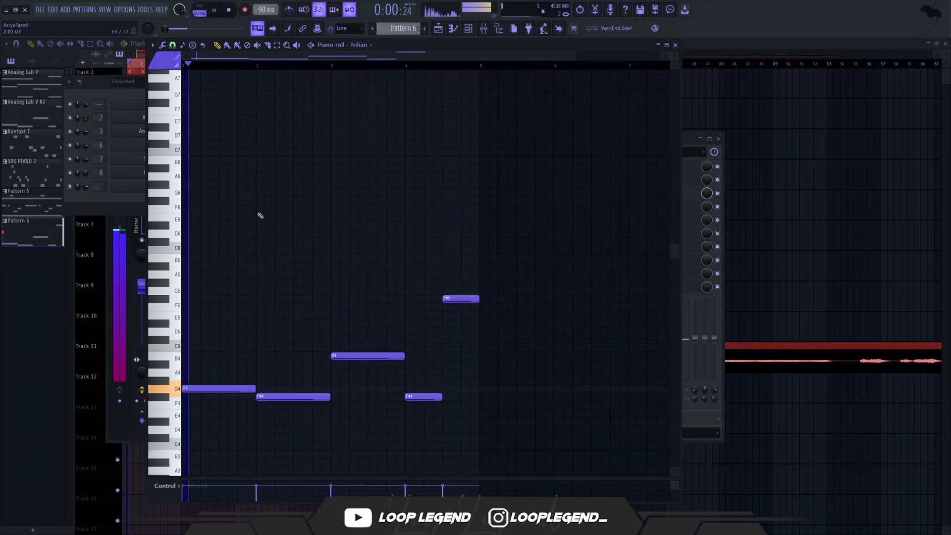
{"action": "key", "text": "space"}
{"action": "key", "text": "ctrl+Down"}
{"action": "key", "text": "space"}
{"action": "scroll", "coordinate": [269, 233], "scroll_direction": "down", "scroll_amount": 2}
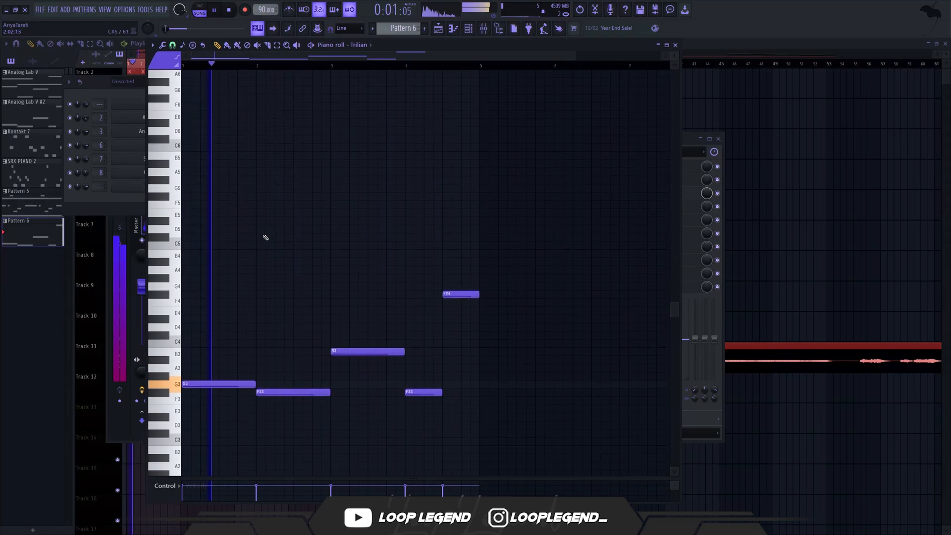
Step: Route Trilian to its own mixer track, set its volume to -4.7 dB and compare it with the consolidated sample's track
{"action": "left_click", "coordinate": [89, 196]}
{"action": "key", "text": "ctrl+l"}
{"action": "key", "text": "F6"}
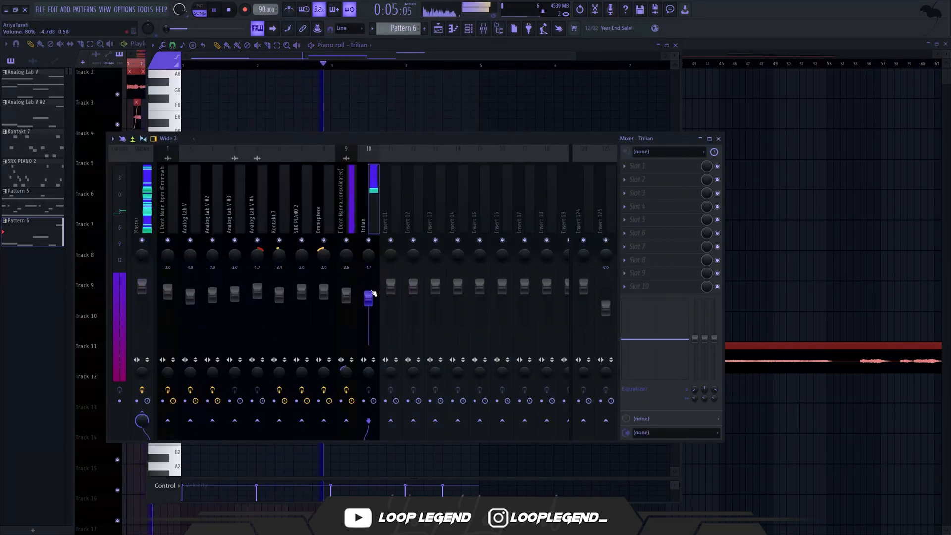
{"action": "left_click", "coordinate": [350, 207]}
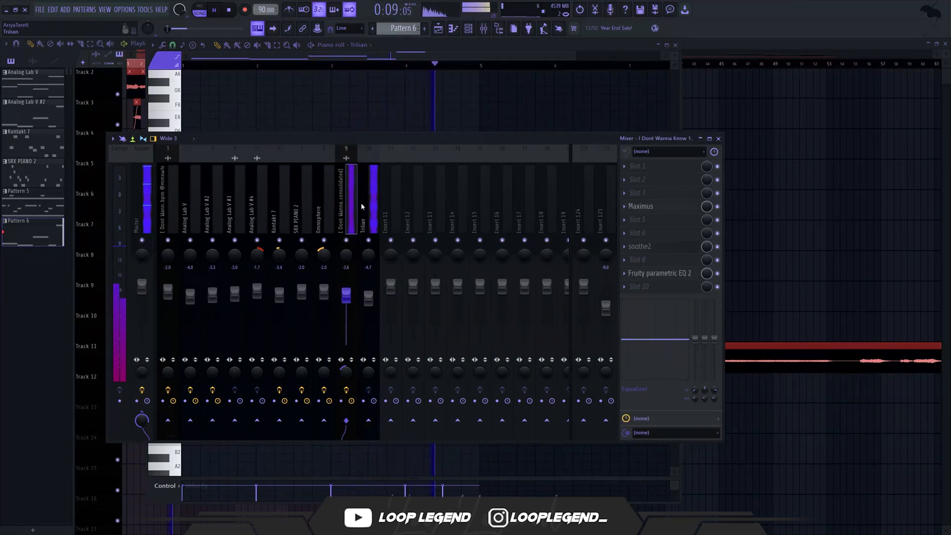
{"action": "left_click", "coordinate": [377, 337]}
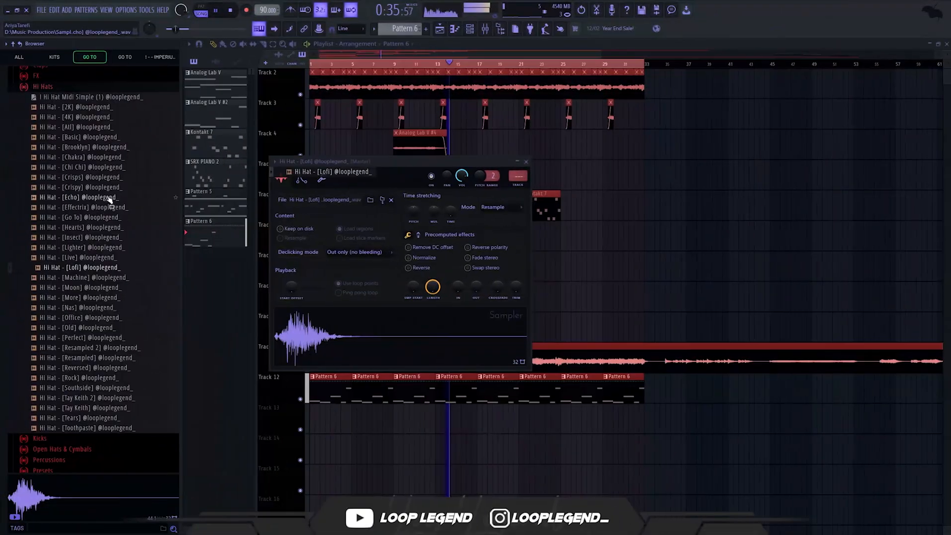
Step: Load Hi Hat - [Effectrix] into the hi-hat sampler channel and try shortening its sample length
{"action": "left_click", "coordinate": [94, 208]}
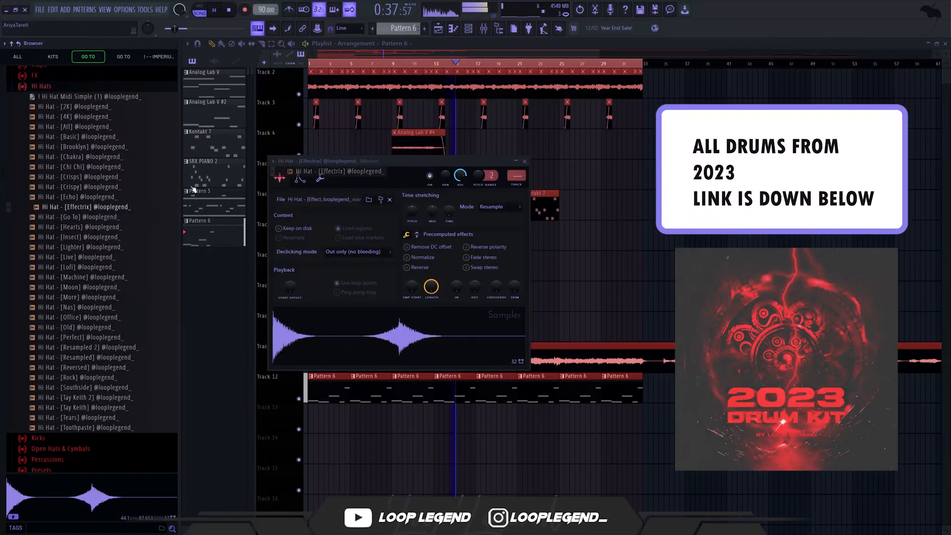
{"action": "key", "text": "F6"}
{"action": "left_click", "coordinate": [434, 287]}
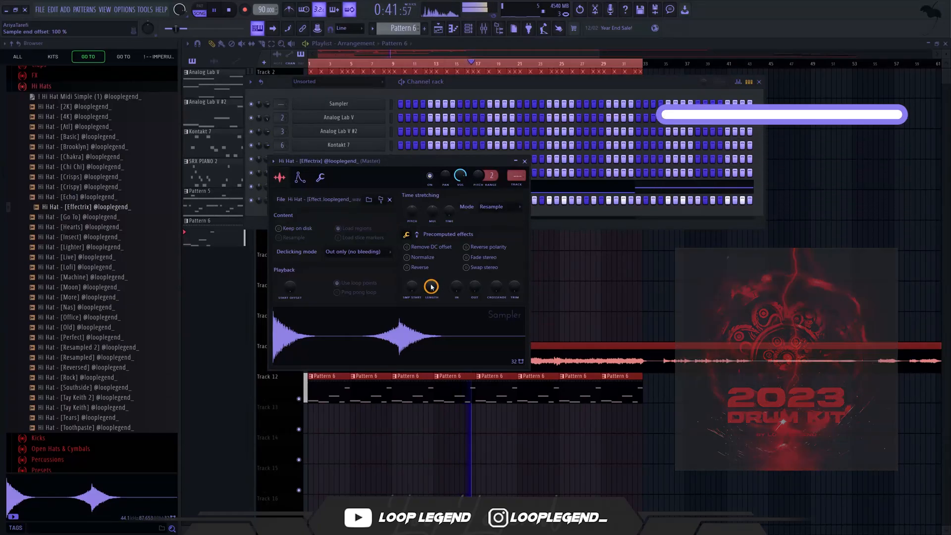
{"action": "left_click_drag", "start_coordinate": [431, 288], "coordinate": [429, 302]}
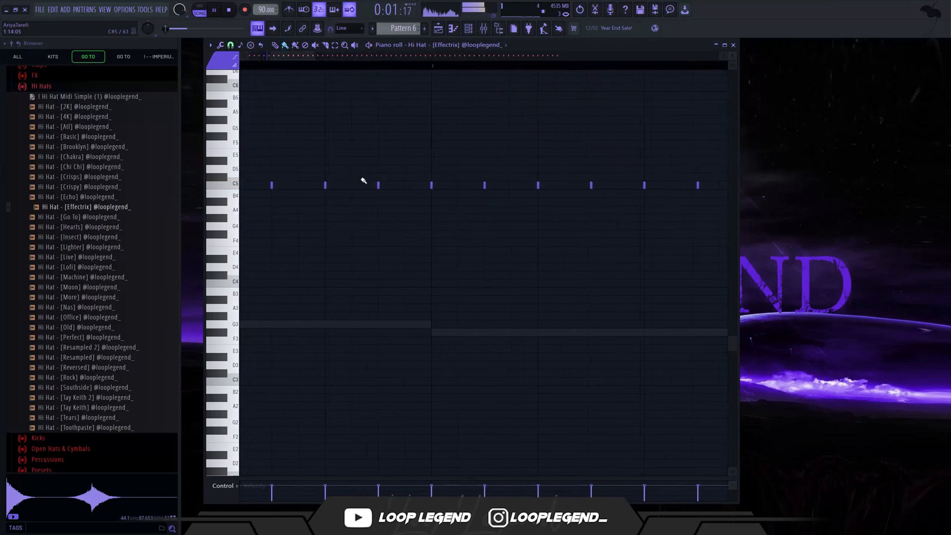
Step: Add an extra C5 hi-hat hit between two existing ones in bar 2 and an A4 hit at the end of that bar
{"action": "scroll", "coordinate": [598, 192], "scroll_direction": "down", "scroll_amount": 1}
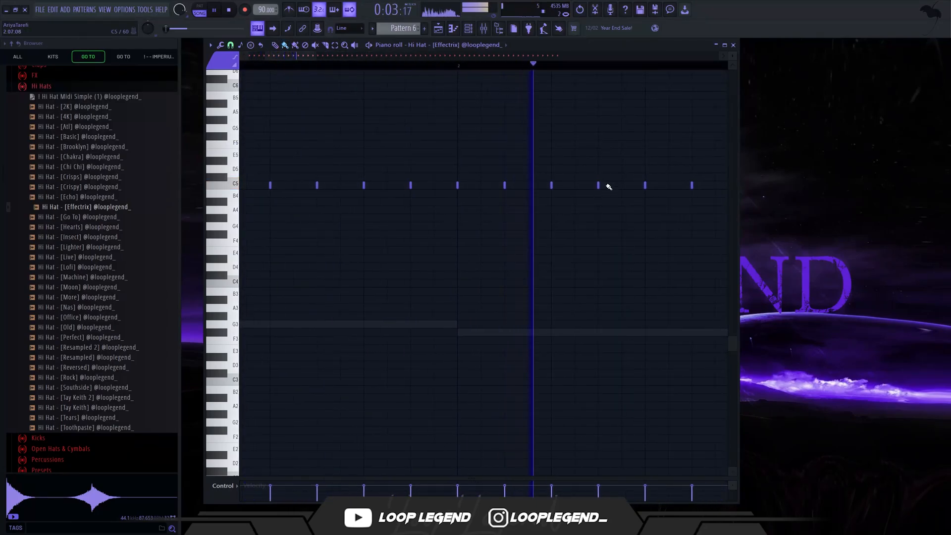
{"action": "left_click", "coordinate": [614, 186]}
{"action": "scroll", "coordinate": [616, 187], "scroll_direction": "down", "scroll_amount": 2}
{"action": "left_click", "coordinate": [632, 208]}
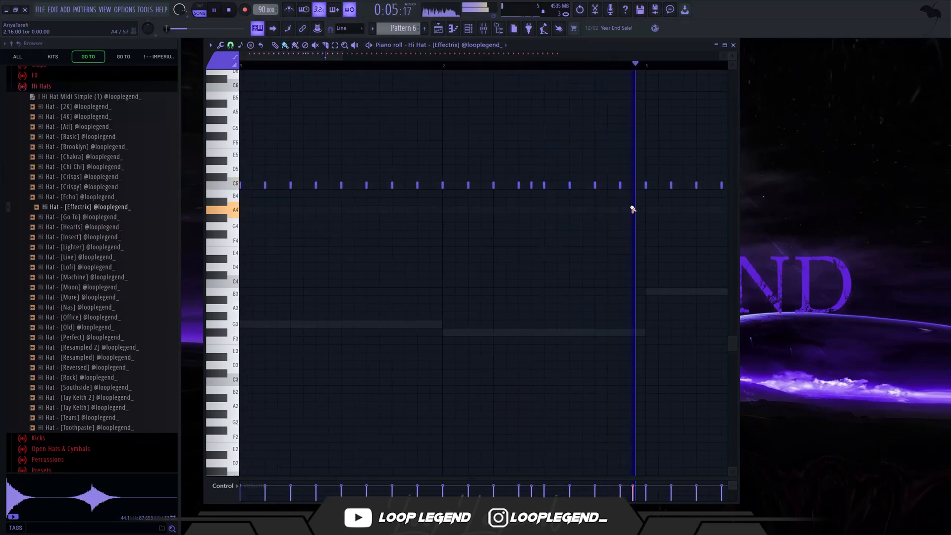
{"action": "scroll", "coordinate": [625, 212], "scroll_direction": "down", "scroll_amount": 1}
{"action": "scroll", "coordinate": [619, 212], "scroll_direction": "down", "scroll_amount": 2}
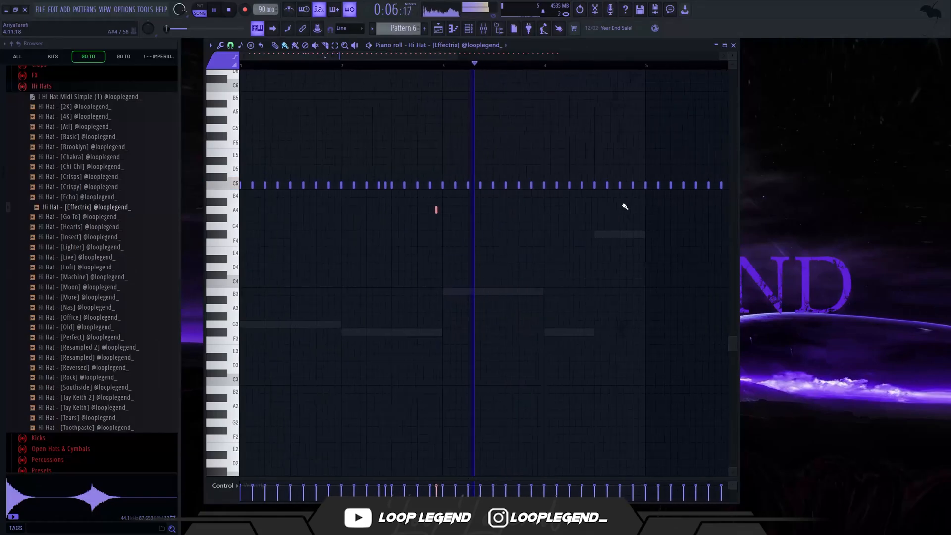
{"action": "left_click", "coordinate": [230, 45]}
{"action": "left_click", "coordinate": [241, 119]}
{"action": "scroll", "coordinate": [536, 184], "scroll_direction": "up", "scroll_amount": 4}
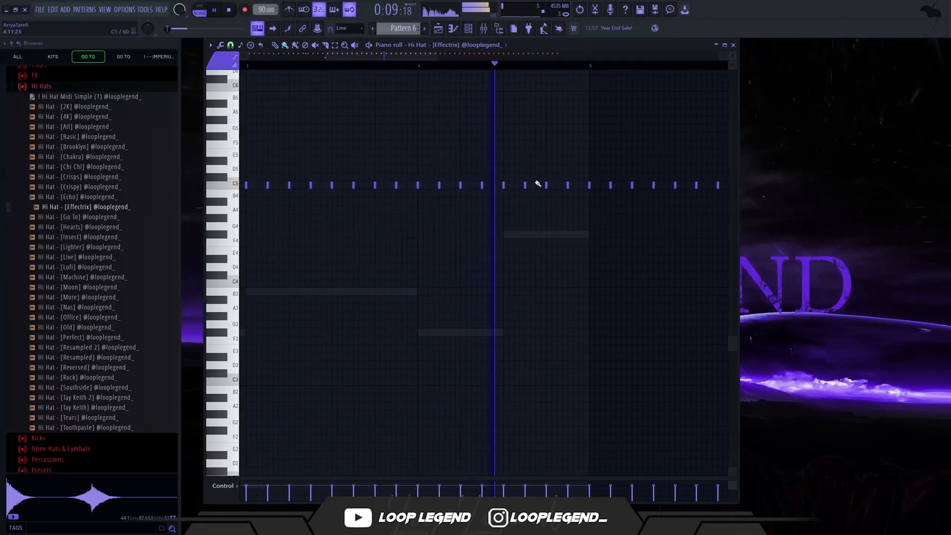
{"action": "left_click_drag", "start_coordinate": [536, 184], "coordinate": [543, 184]}
{"action": "scroll", "coordinate": [574, 185], "scroll_direction": "up", "scroll_amount": 2}
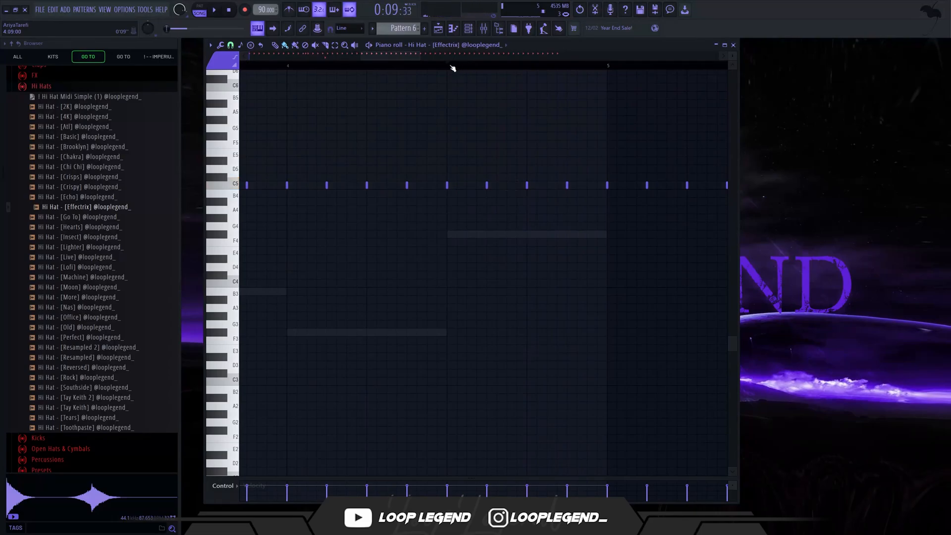
Step: Change the snap and add six evenly spaced G4 hi-hat notes across the second half of bar 4, selecting them
{"action": "left_click", "coordinate": [230, 45]}
{"action": "left_click", "coordinate": [246, 151]}
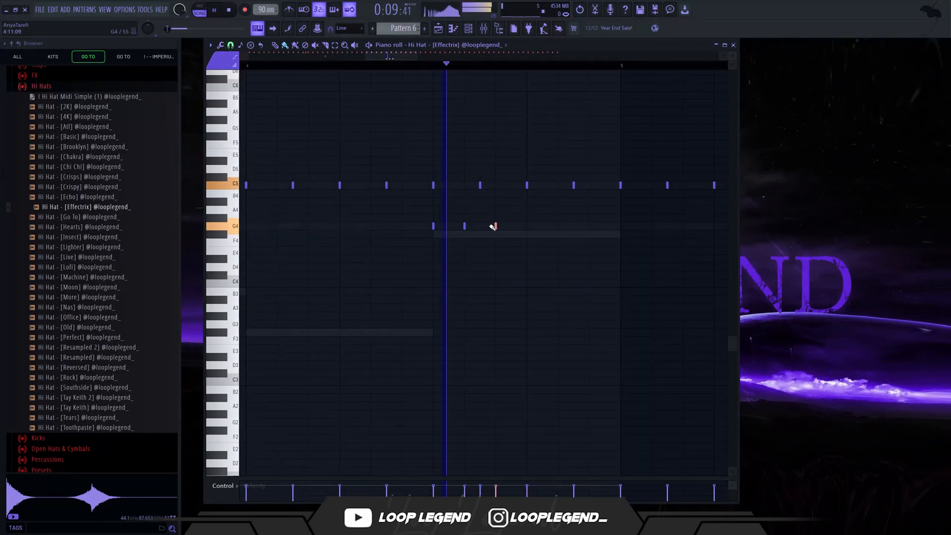
{"action": "mouse_move", "coordinate": [493, 226]}
{"action": "left_mouse_down"}
{"action": "mouse_move", "coordinate": [590, 227]}
{"action": "mouse_move", "coordinate": [383, 281]}
{"action": "left_mouse_up"}
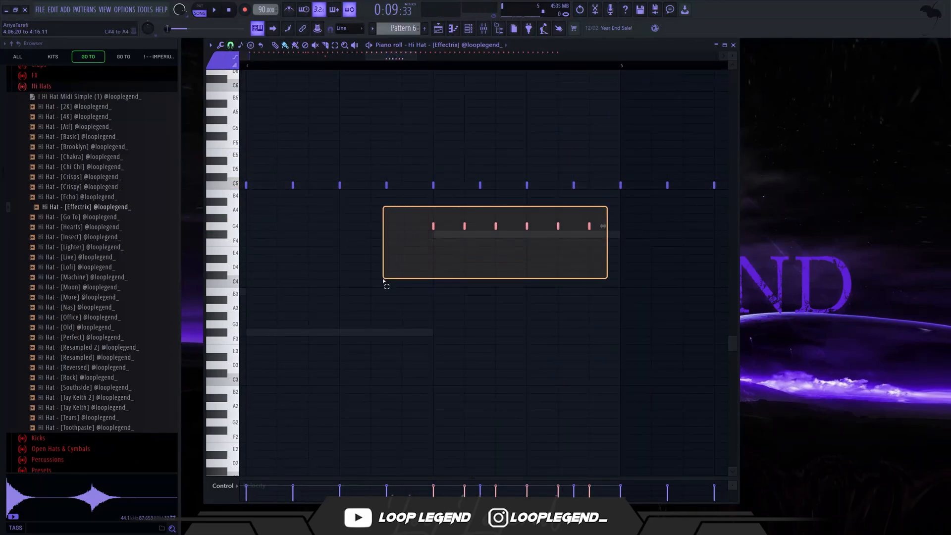
Step: Enlarge the control lane, lower the six G4 notes' velocities to varied levels, and pan the first three and last three to opposite sides
{"action": "left_click", "coordinate": [527, 469]}
{"action": "key", "text": "ctrl+z"}
{"action": "left_click_drag", "start_coordinate": [525, 477], "coordinate": [556, 322]}
{"action": "left_click_drag", "start_coordinate": [595, 222], "coordinate": [363, 214]}
{"action": "left_click_drag", "start_coordinate": [618, 204], "coordinate": [355, 314]}
{"action": "left_click", "coordinate": [433, 394]}
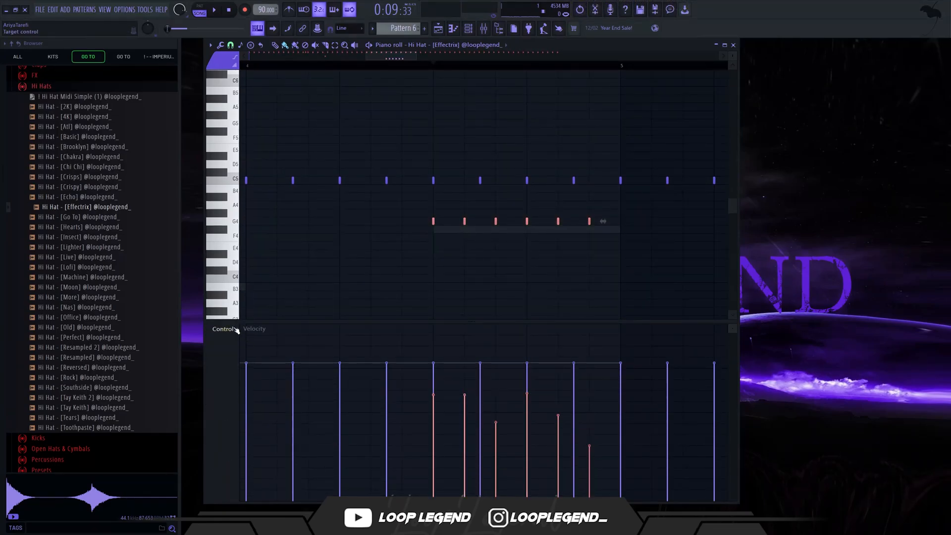
{"action": "scroll", "coordinate": [236, 330], "scroll_direction": "up", "scroll_amount": 1}
{"action": "key", "text": "space"}
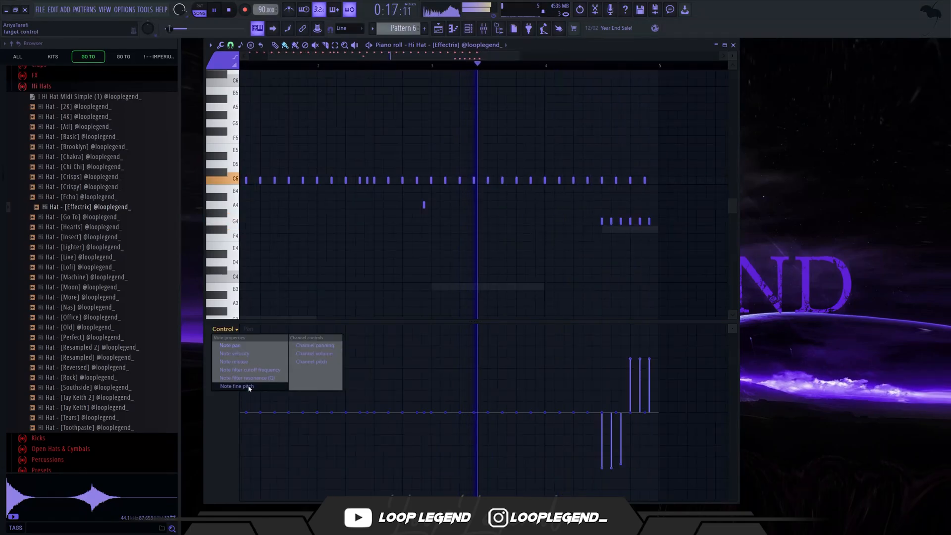
Step: Draw falling fine pitch values at the ends of bars 2 and 4, and replace the hi-hat sample with Hi Hat - [Perfect]
{"action": "left_click", "coordinate": [248, 387]}
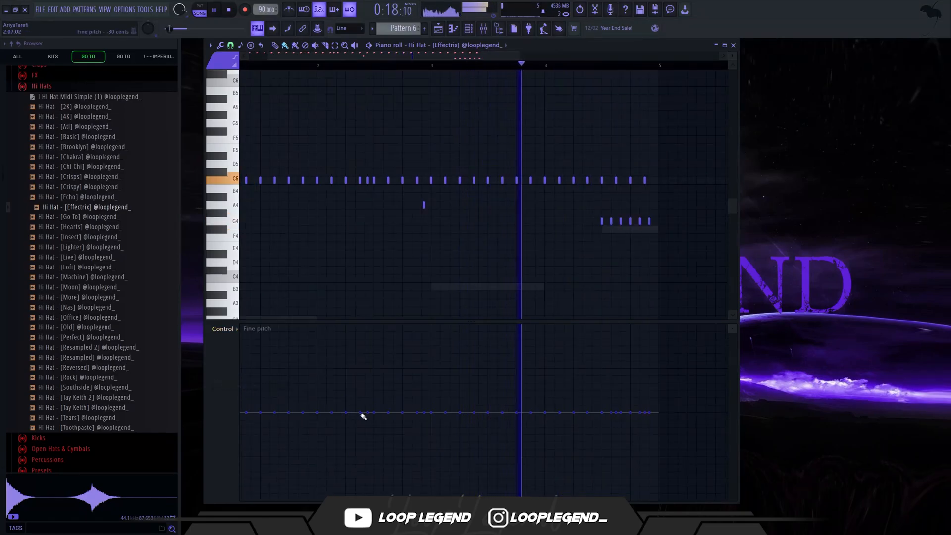
{"action": "left_click_drag", "start_coordinate": [363, 416], "coordinate": [428, 432]}
{"action": "key", "text": "ctrl+z"}
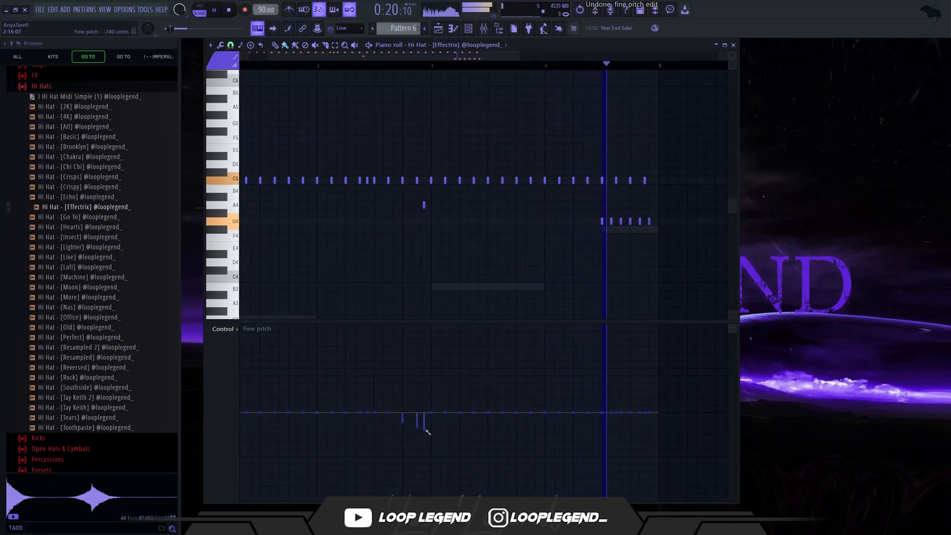
{"action": "left_click_drag", "start_coordinate": [607, 416], "coordinate": [663, 441]}
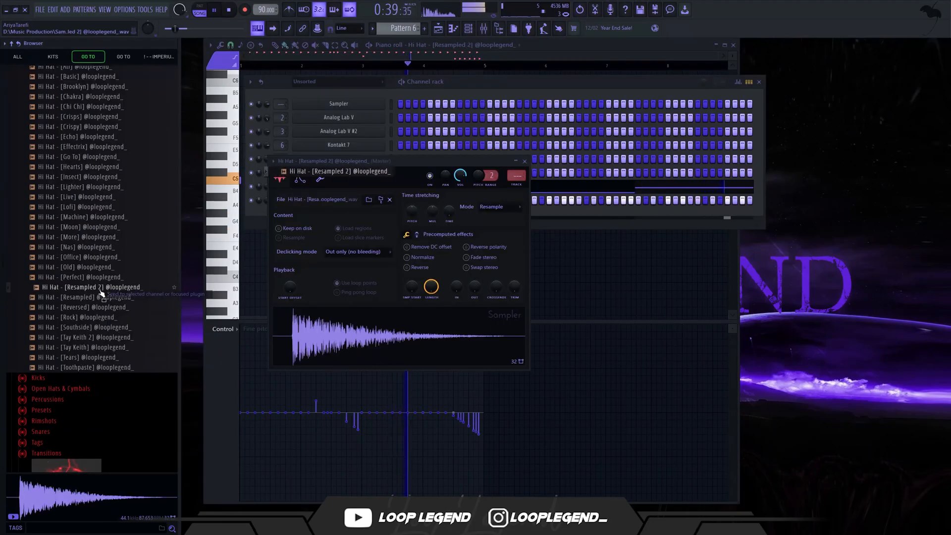
{"action": "left_click", "coordinate": [101, 277]}
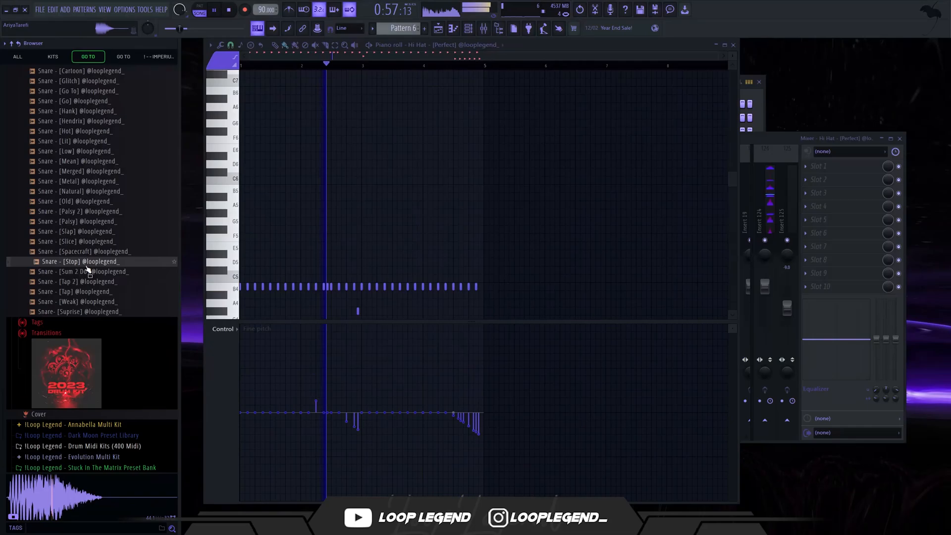
Step: Audition neighbouring snares in the drum kit and load Snare - [Stop] into a new channel
{"action": "key", "text": "Down"}
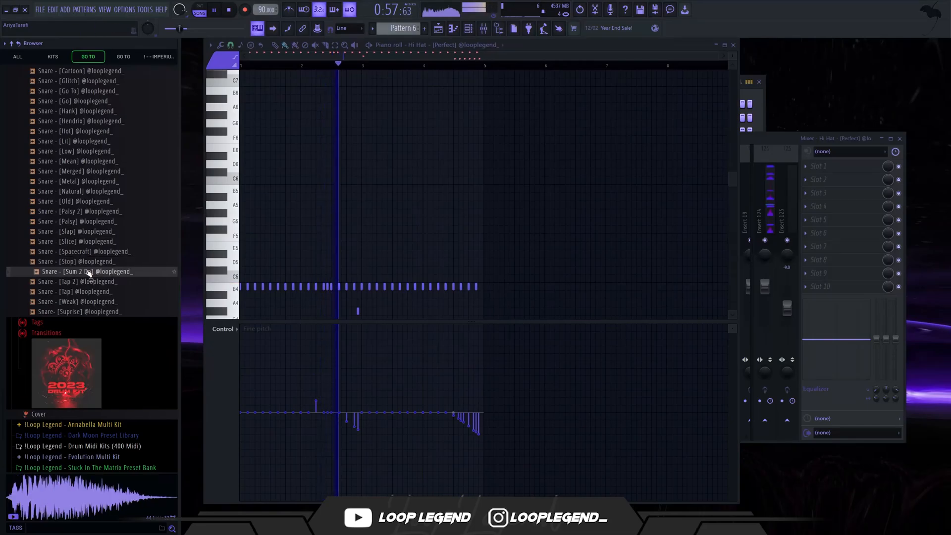
{"action": "key", "text": "Up"}
{"action": "key", "text": "Up"}
{"action": "left_click", "coordinate": [90, 264]}
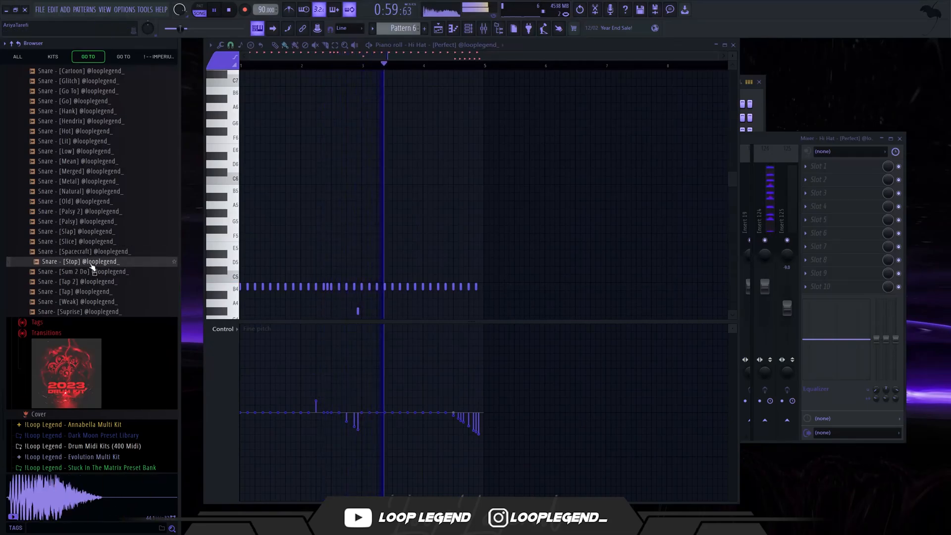
{"action": "right_click", "coordinate": [90, 264]}
{"action": "left_click", "coordinate": [92, 272]}
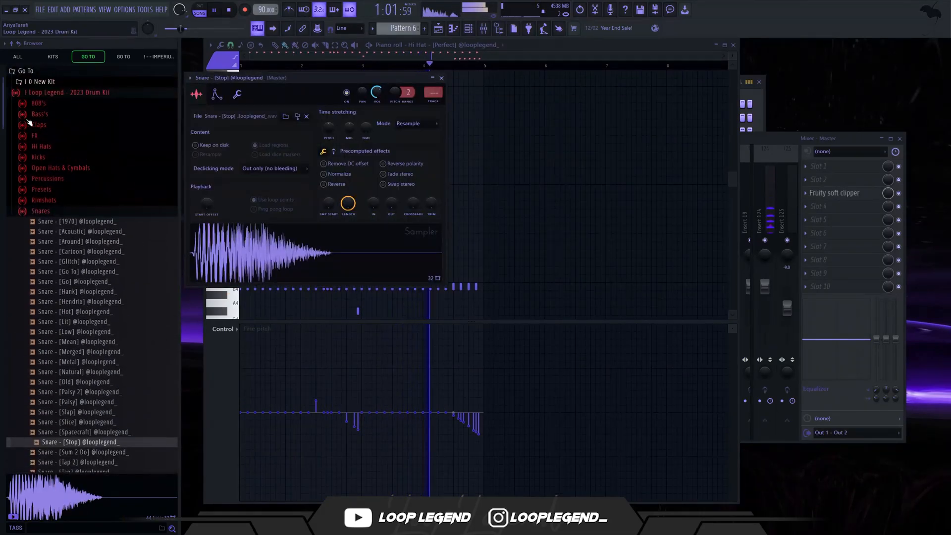
Step: Apply ! Clap Midi 8 Bar from the Claps folder to the snare and route it to mixer track 12 at -2.0 dB
{"action": "left_click", "coordinate": [31, 124]}
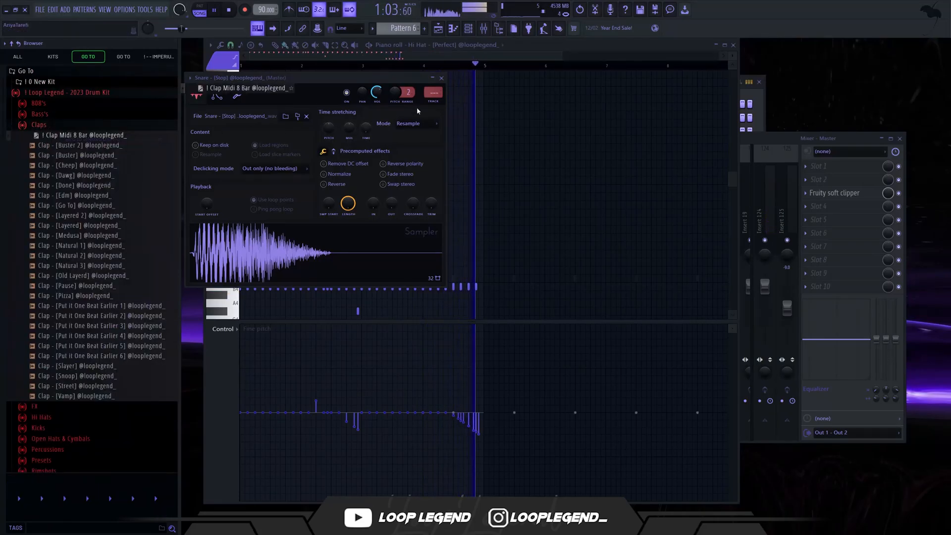
{"action": "double_click", "coordinate": [433, 94]}
{"action": "left_click_drag", "start_coordinate": [594, 289], "coordinate": [593, 292]}
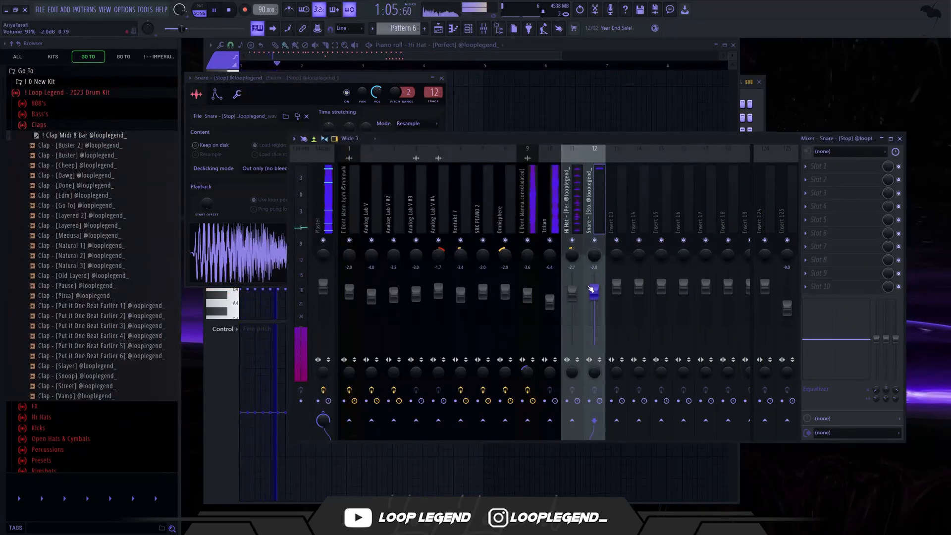
Step: Add Clap - [Street] as a new channel with its eight hits on A4 and route it to mixer track 13
{"action": "key", "text": "F6"}
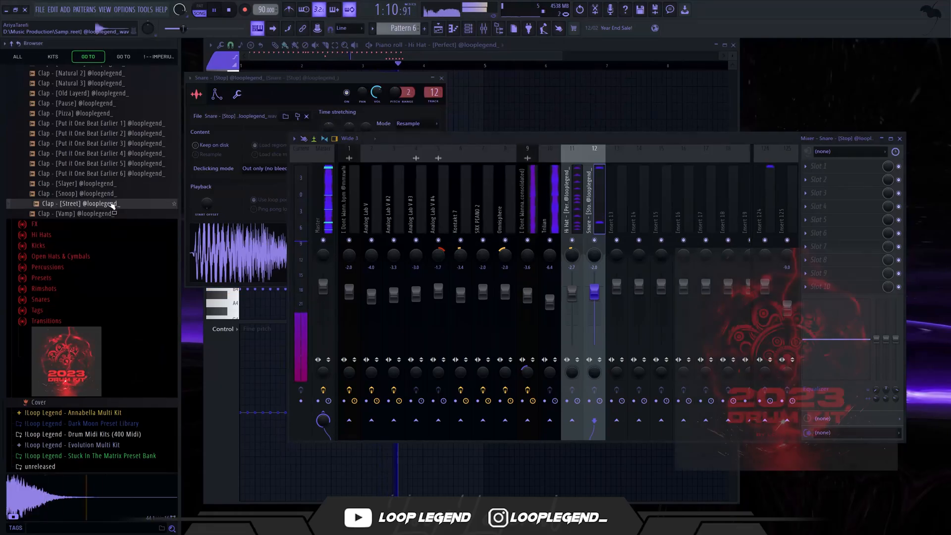
{"action": "key", "text": "F6"}
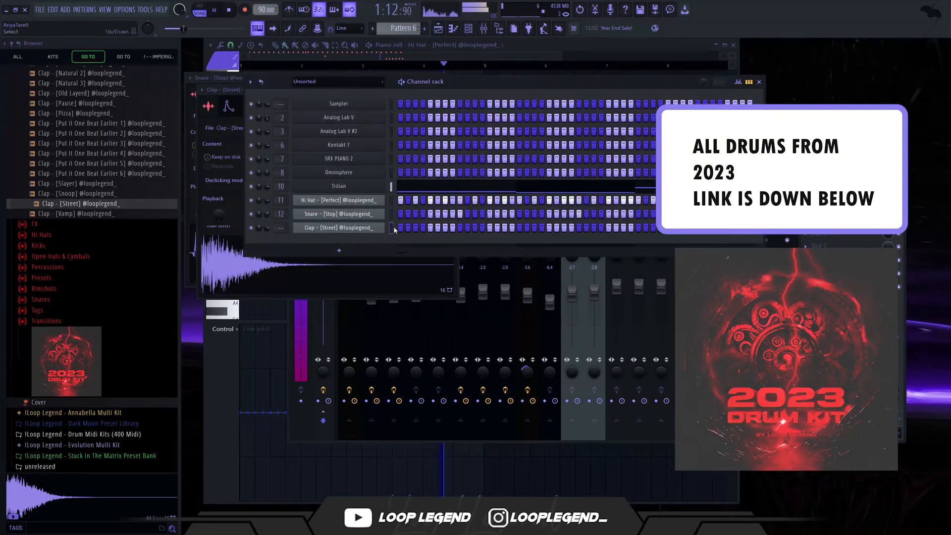
{"action": "key", "text": "F7"}
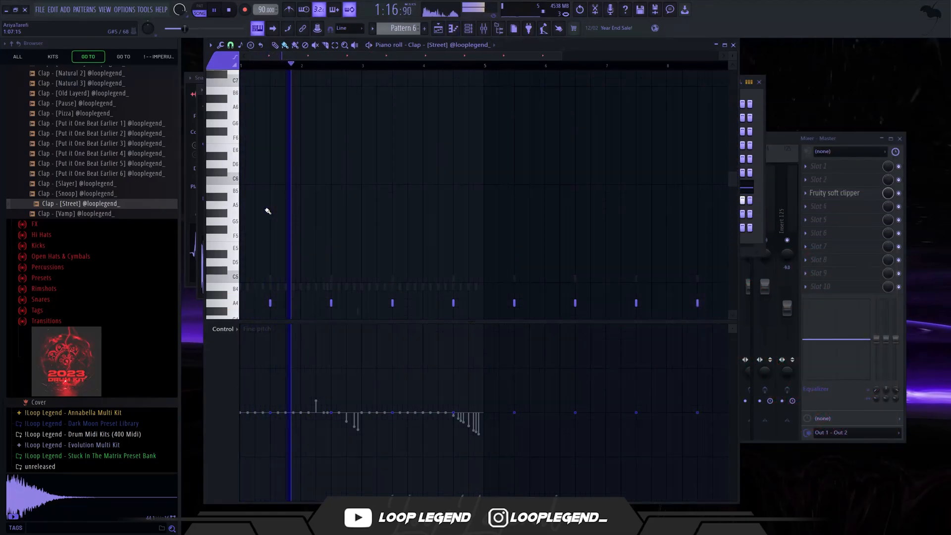
{"action": "key", "text": "F6"}
{"action": "key", "text": "F9"}
{"action": "key", "text": "F6"}
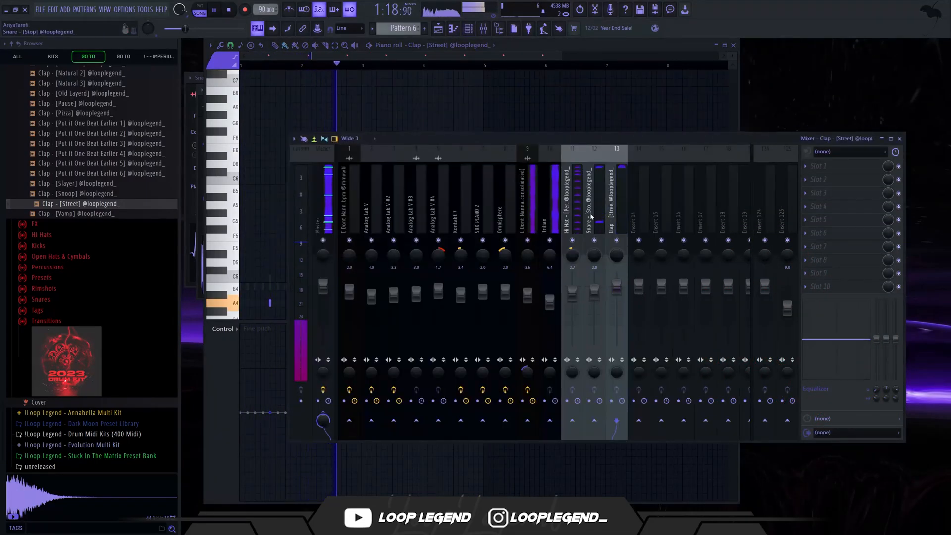
Step: Route the snare and clap tracks, 12 and 13, only to mixer track 14 as a shared bus
{"action": "left_click", "coordinate": [591, 216]}
{"action": "right_click", "coordinate": [637, 422]}
{"action": "left_click", "coordinate": [645, 434]}
{"action": "left_click", "coordinate": [631, 204]}
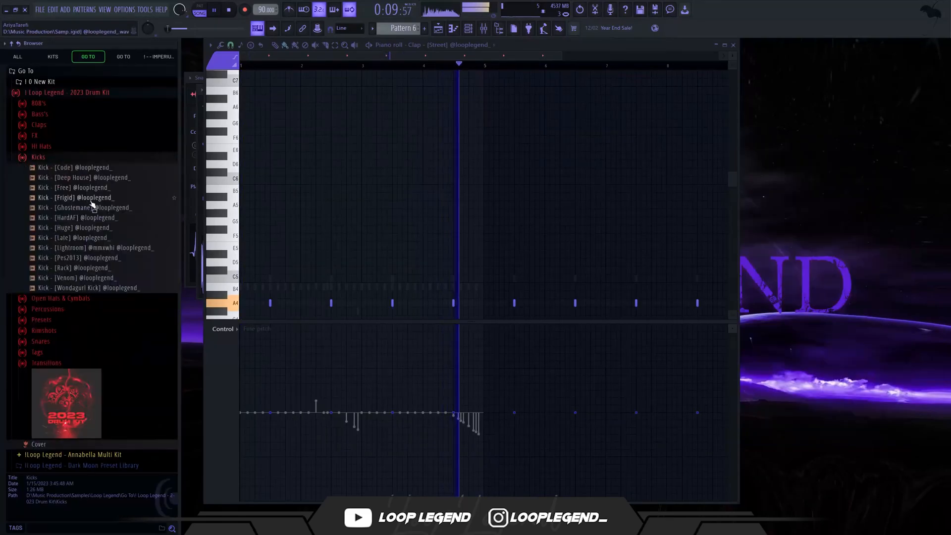
Step: Load Kick - [Frigid] into a new channel and place its hits on C5 across the first two bars
{"action": "left_click", "coordinate": [95, 198]}
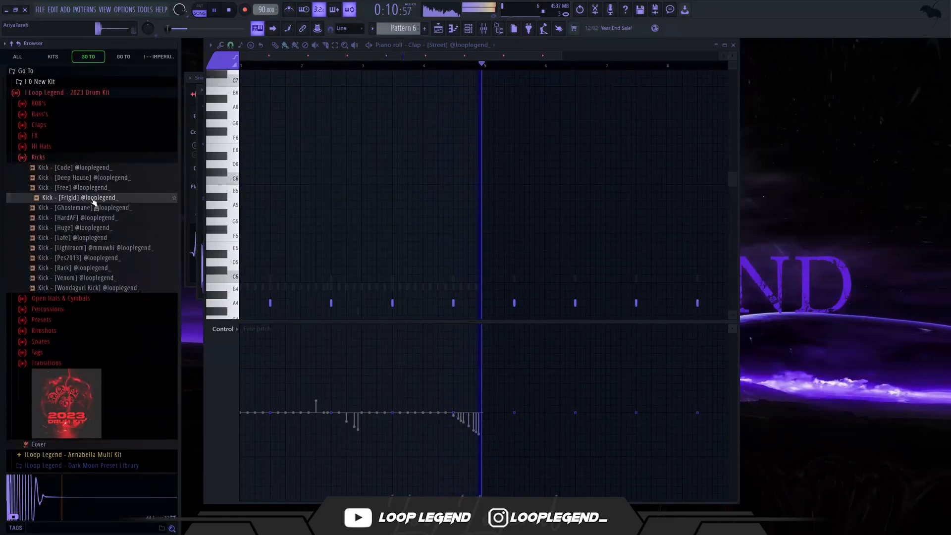
{"action": "right_click", "coordinate": [95, 198]}
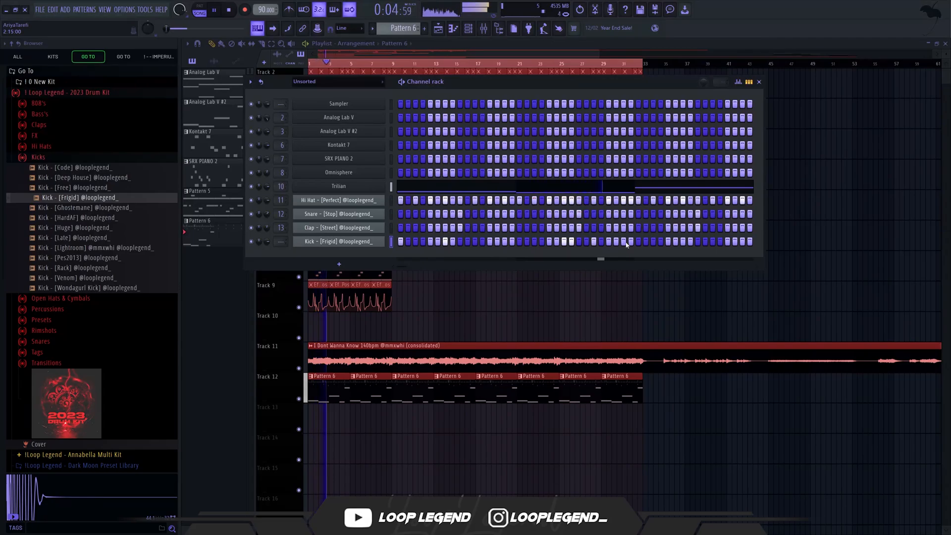
{"action": "key", "text": "F7"}
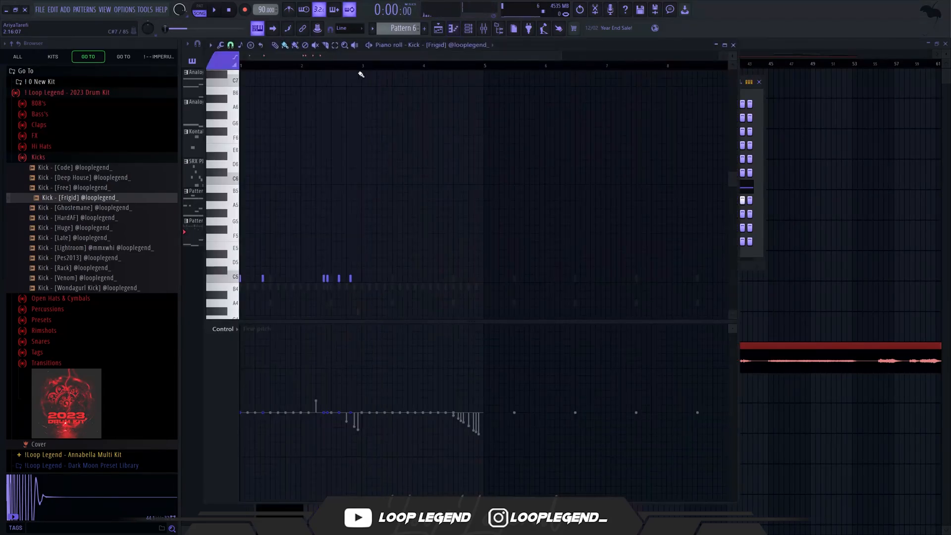
Step: Duplicate the kick notes of bars 1 and 2 into bars 3 and 4
{"action": "scroll", "coordinate": [308, 81], "scroll_direction": "up", "scroll_amount": 3}
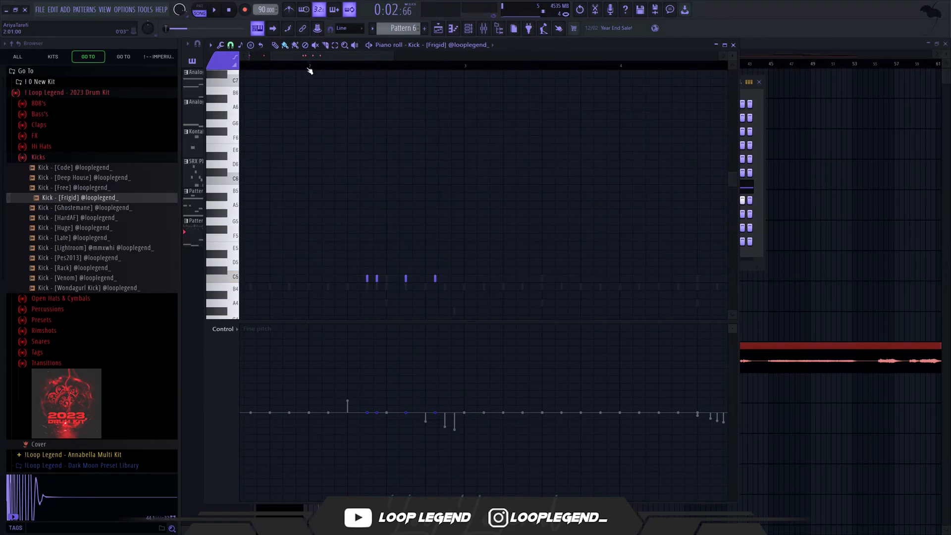
{"action": "left_click", "coordinate": [308, 68]}
{"action": "scroll", "coordinate": [459, 76], "scroll_direction": "down", "scroll_amount": 3}
{"action": "left_click_drag", "start_coordinate": [391, 67], "coordinate": [240, 67]}
{"action": "key", "text": "ctrl+b"}
{"action": "scroll", "coordinate": [458, 245], "scroll_direction": "up", "scroll_amount": 1}
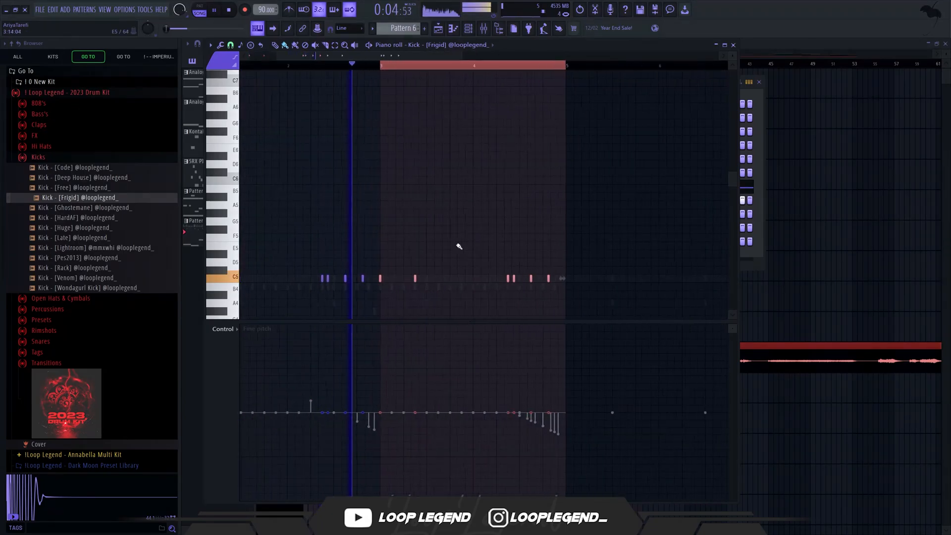
Step: Vary the kick in bar 4 with extra hits, including a lower note on G#4, and reduce some velocities
{"action": "key", "text": "F7"}
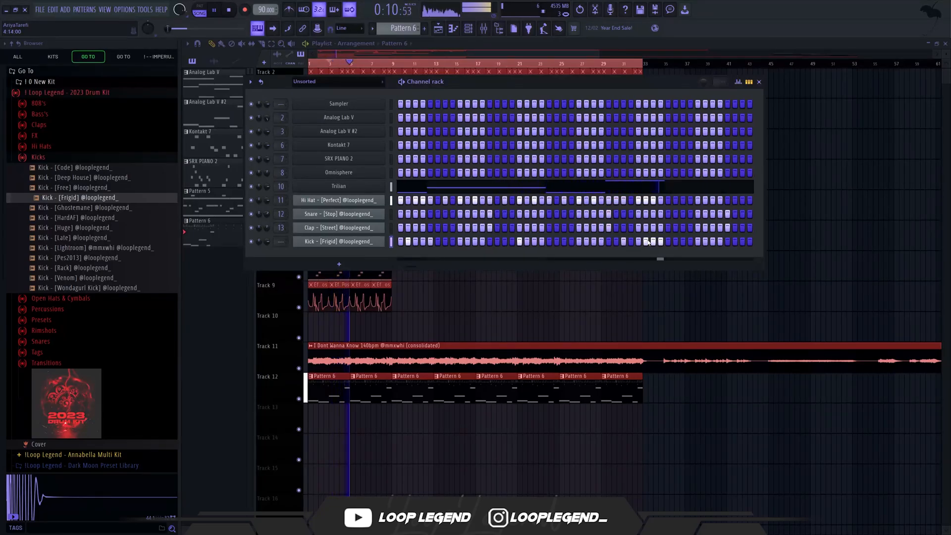
{"action": "key", "text": "F7"}
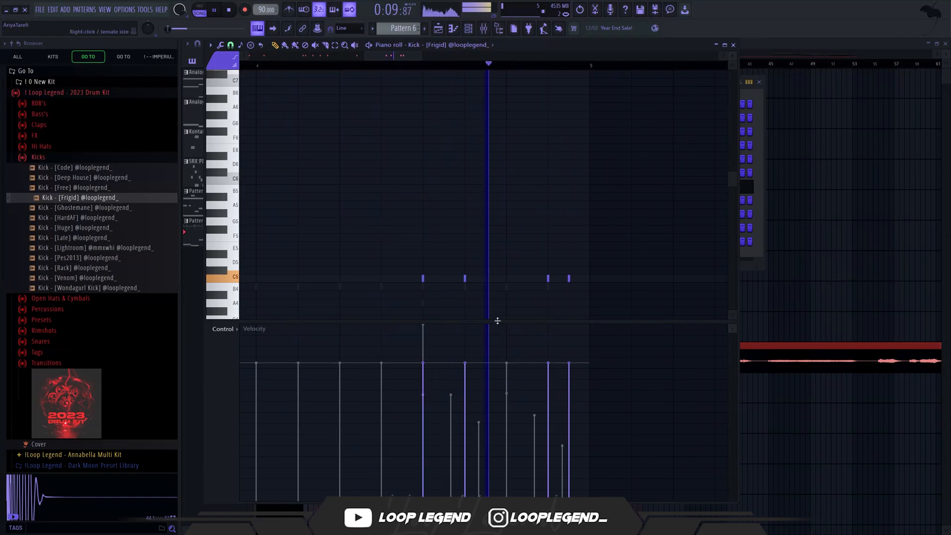
{"action": "left_click", "coordinate": [506, 311]}
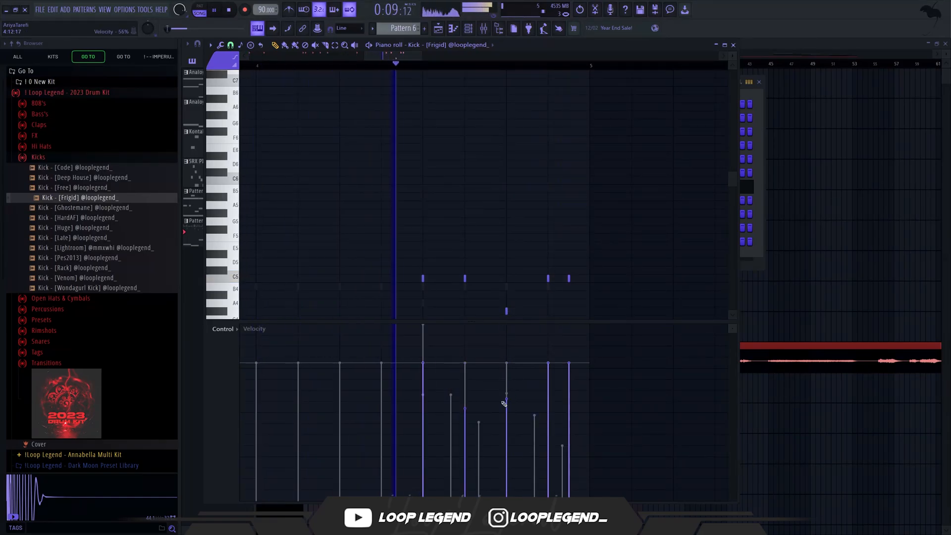
Step: Route the kick to mixer track 15 at -0.7 dB and set the Trilian track to -3.6 dB
{"action": "key", "text": "F9"}
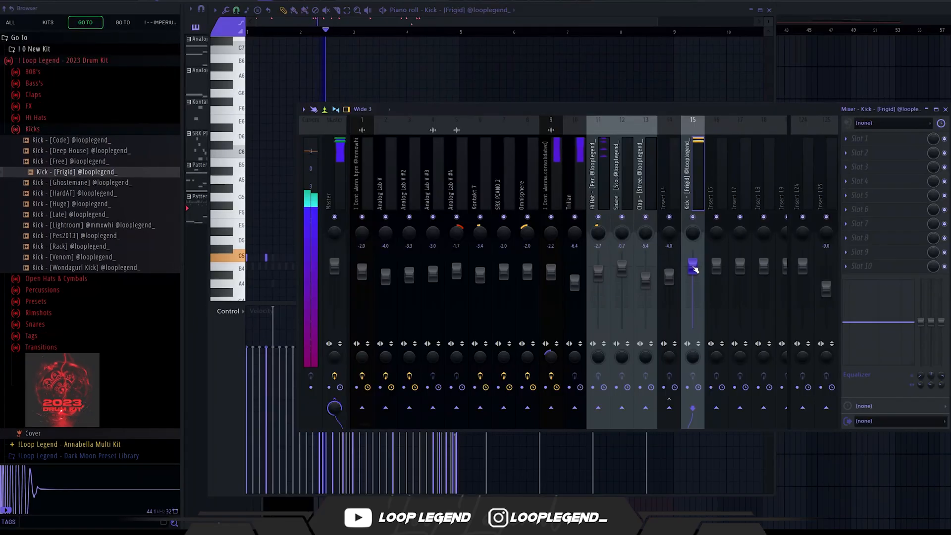
{"action": "left_click_drag", "start_coordinate": [574, 283], "coordinate": [575, 281]}
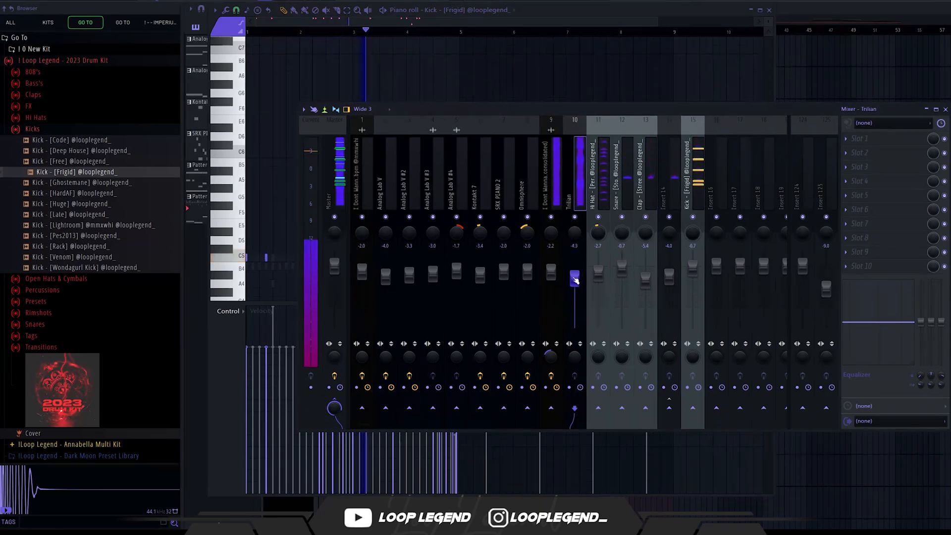
Step: Apply the Master 2023 (2) preset to the master track and lower the soloed consolidated mix track to -5.1 dB
{"action": "left_click", "coordinate": [55, 302]}
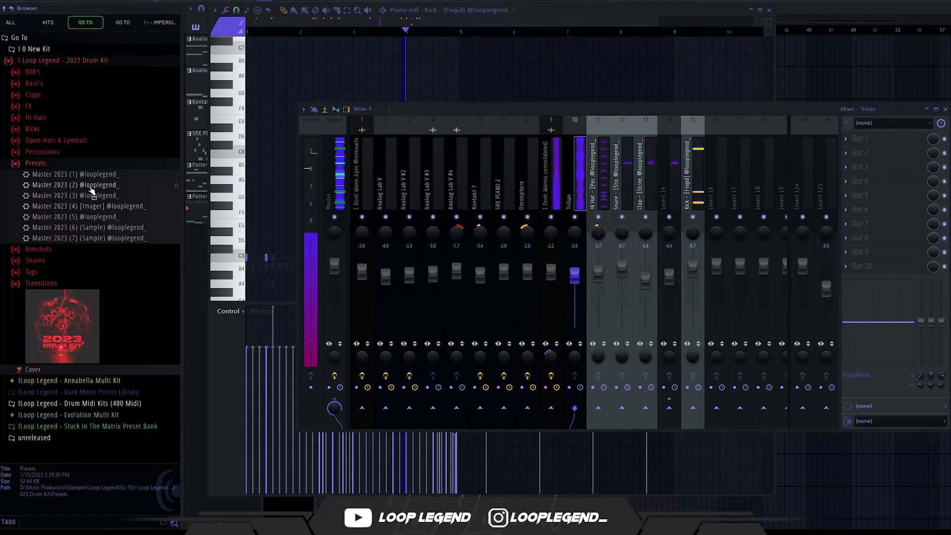
{"action": "left_click_drag", "start_coordinate": [91, 192], "coordinate": [553, 216]}
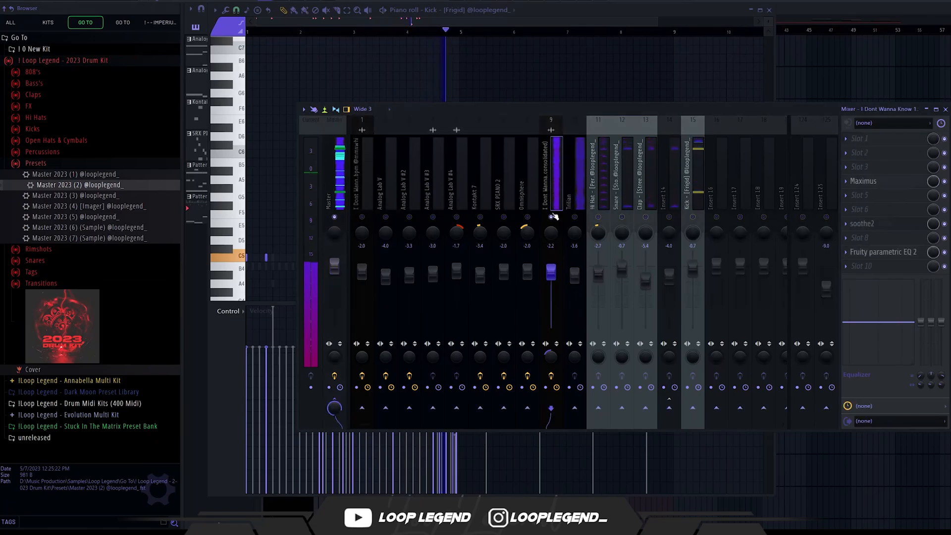
{"action": "left_click_drag", "start_coordinate": [553, 283], "coordinate": [555, 287]}
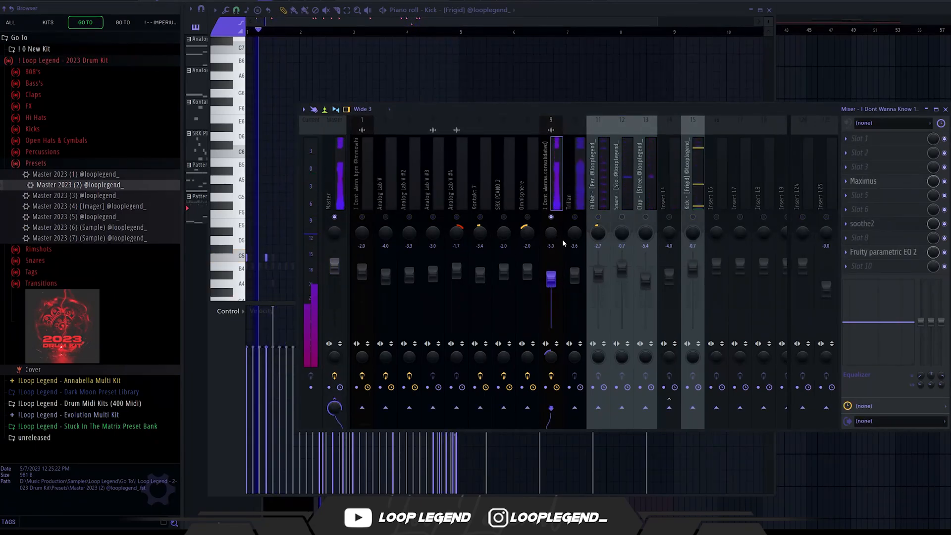
{"action": "left_click_drag", "start_coordinate": [554, 278], "coordinate": [555, 278]}
{"action": "left_click_drag", "start_coordinate": [549, 311], "coordinate": [550, 321]}
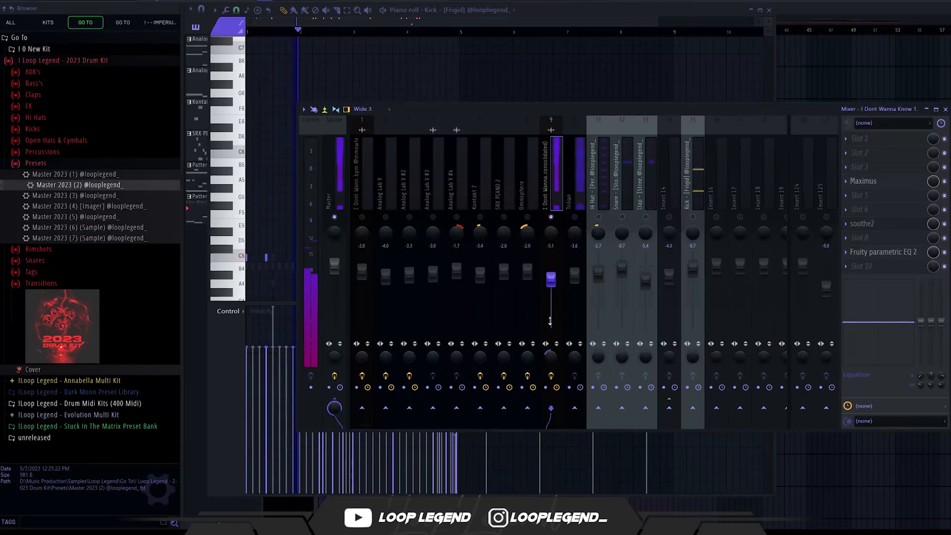
Step: Bring Trilian, hi-hat, snare and the track 14 bus back in, setting the hi-hat to -2.0 dB and the bus to -3.3 dB
{"action": "left_click", "coordinate": [571, 194]}
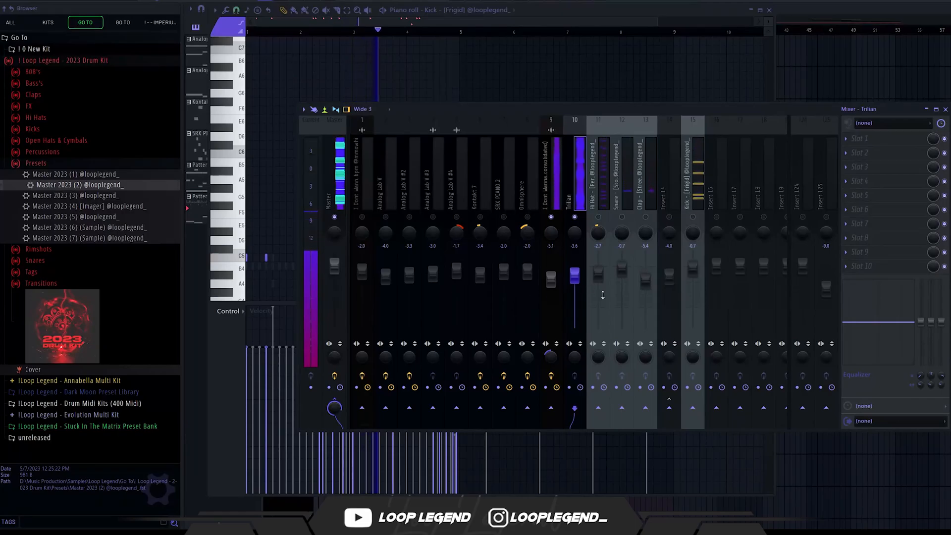
{"action": "left_click", "coordinate": [601, 236]}
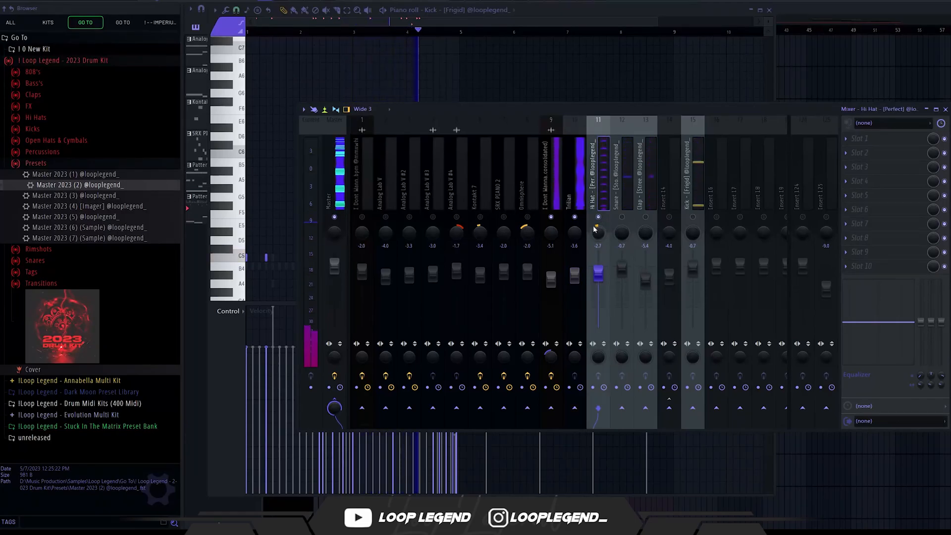
{"action": "left_click", "coordinate": [628, 219]}
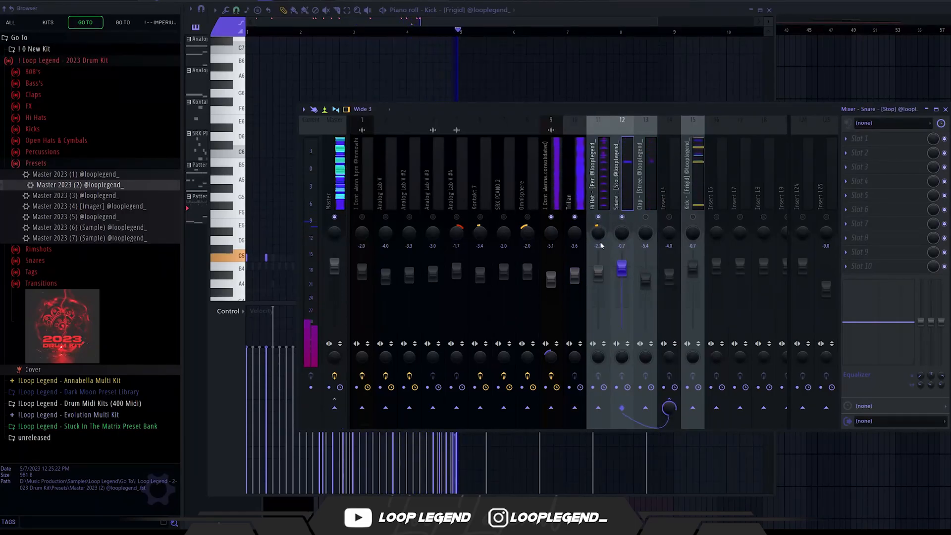
{"action": "left_click", "coordinate": [667, 197]}
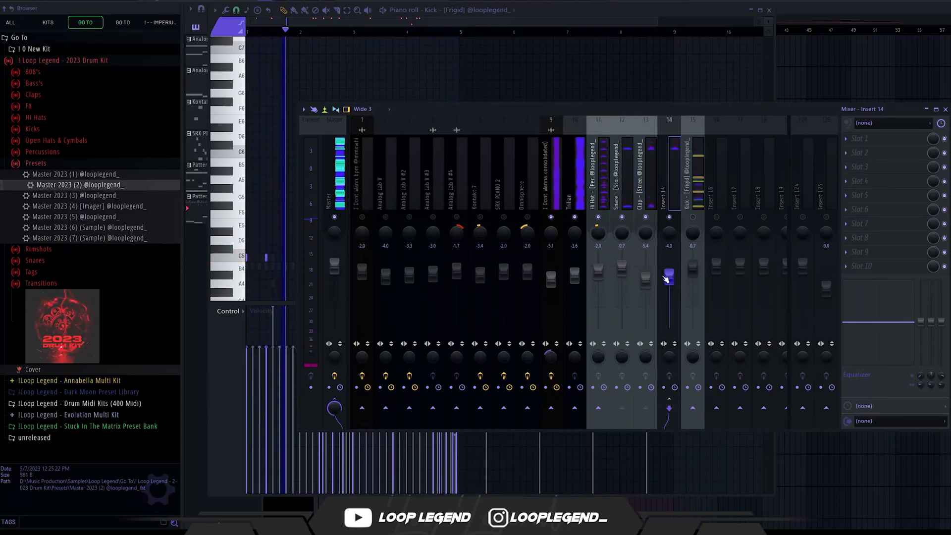
Step: Add Fruity Reeverb 2 to the clap track and raise its wet level slightly
{"action": "left_click", "coordinate": [649, 191]}
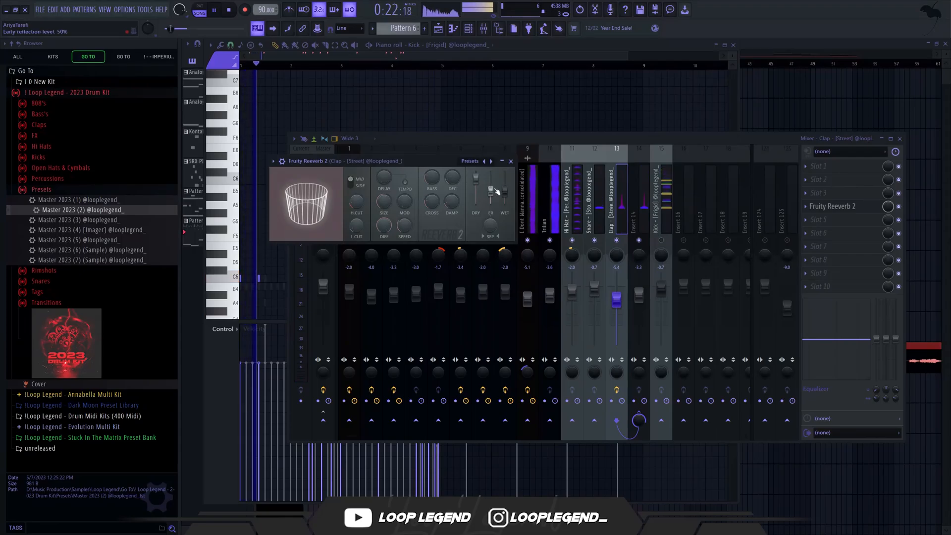
{"action": "left_click_drag", "start_coordinate": [505, 192], "coordinate": [505, 187]}
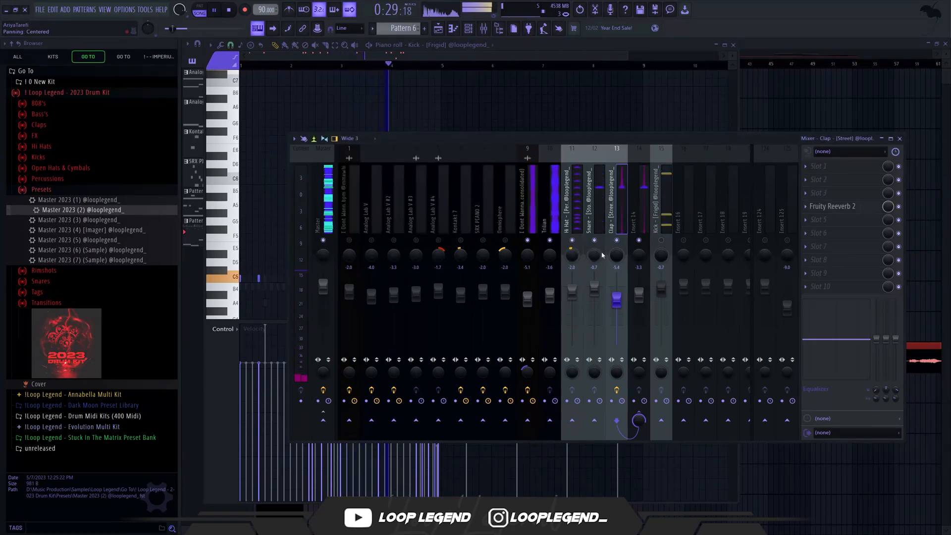
Step: Bring the kick on mixer track 15 back in and set its level to -1.3 dB
{"action": "left_click", "coordinate": [666, 212]}
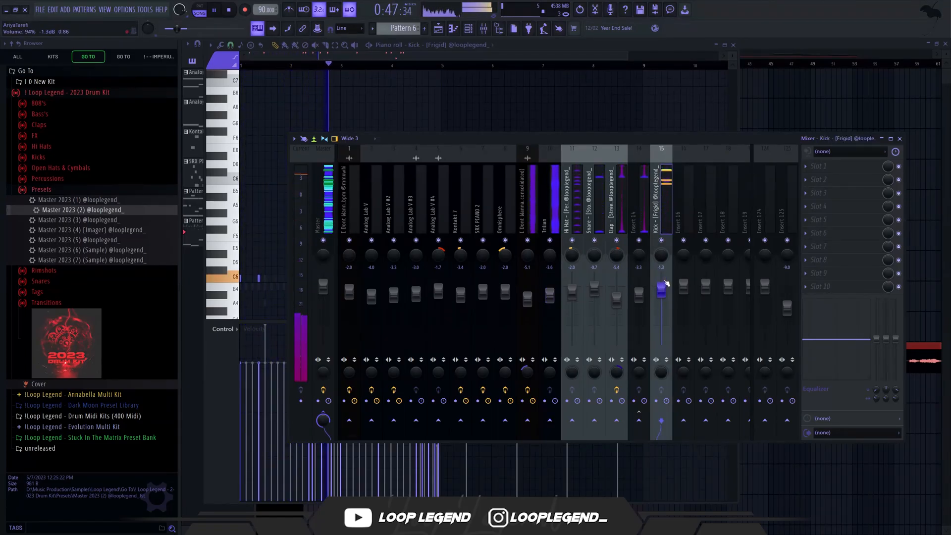
{"action": "right_click", "coordinate": [666, 283]}
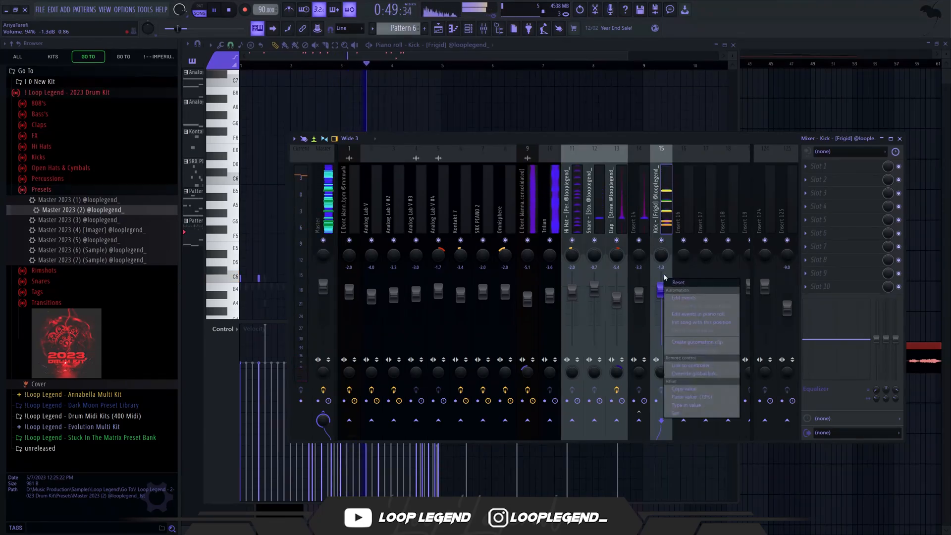
{"action": "key", "text": "Escape"}
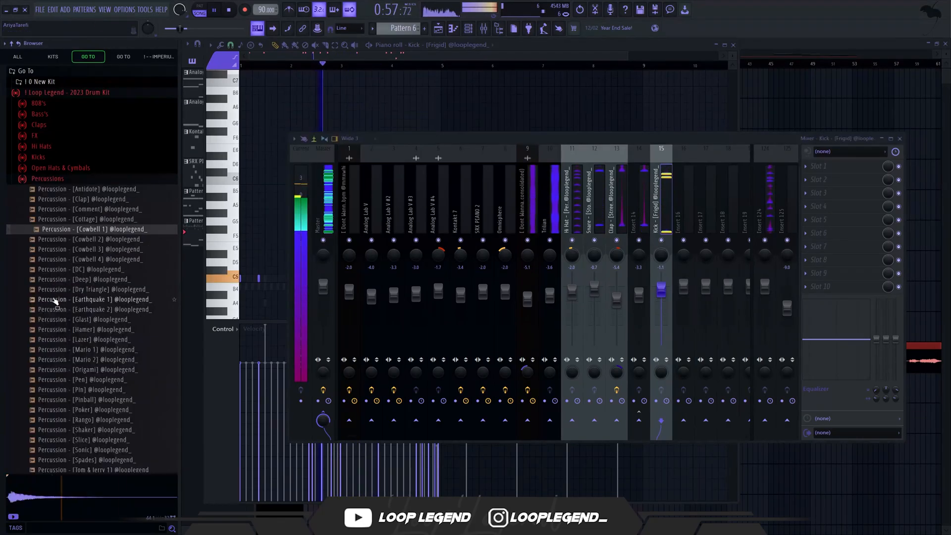
Step: Audition the percussion samples from the cowbells onward and load Percussion - [Dry Triangle] into a new channel
{"action": "key", "text": "Down"}
{"action": "key", "text": "Down"}
{"action": "key", "text": "Down"}
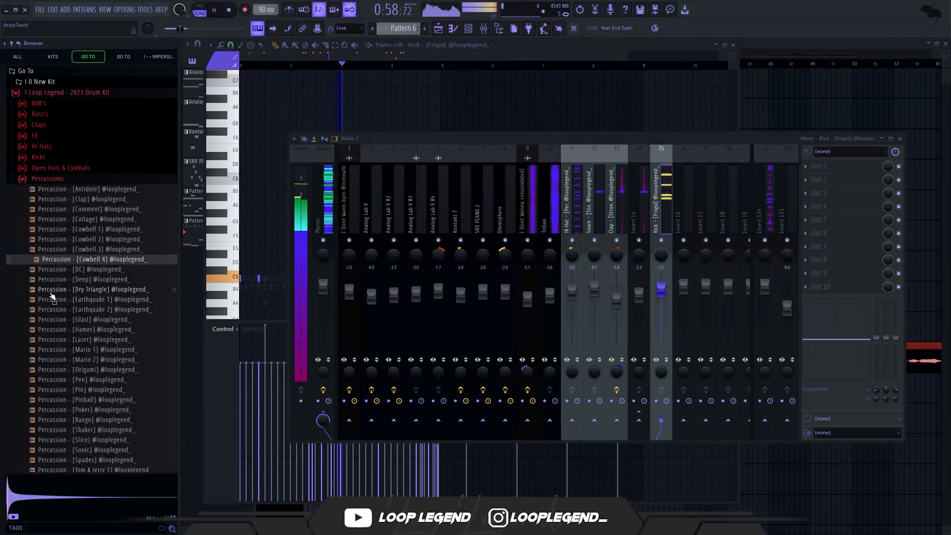
{"action": "key", "text": "Down"}
{"action": "key", "text": "Down"}
{"action": "key", "text": "Down"}
{"action": "right_click", "coordinate": [117, 289]}
{"action": "left_click", "coordinate": [149, 302]}
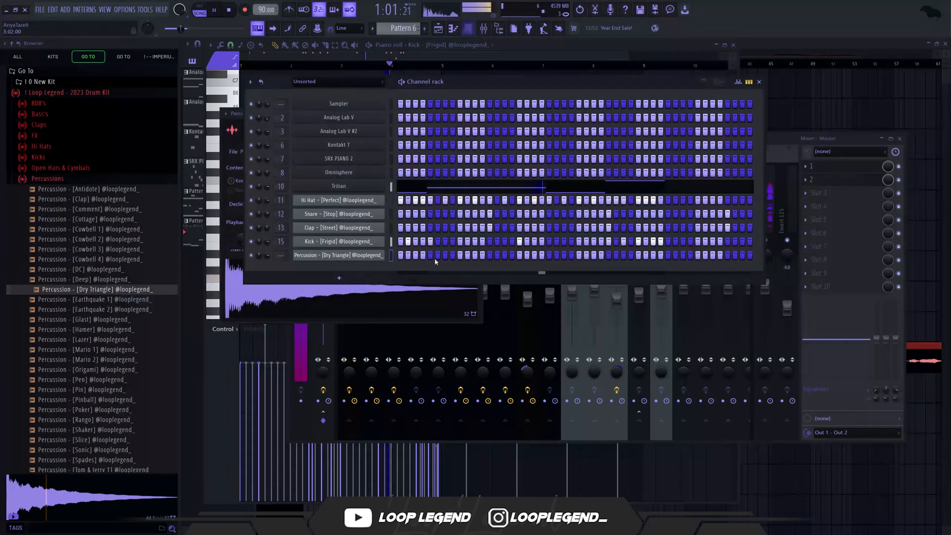
Step: Draw Dry Triangle notes on B4 and G4 starting together on beat 4 of bar 1, with the G4 note shorter
{"action": "left_click", "coordinate": [342, 156]}
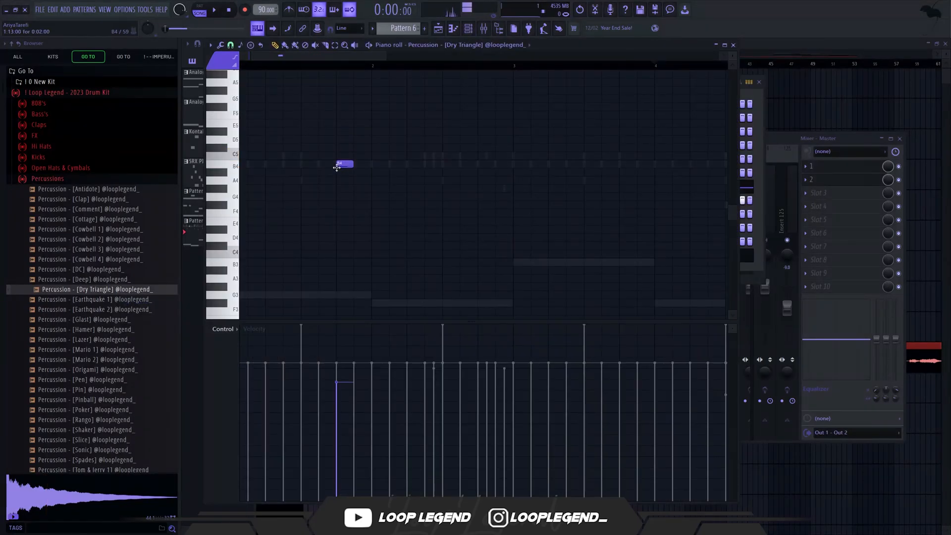
{"action": "scroll", "coordinate": [336, 167], "scroll_direction": "up", "scroll_amount": 3, "text": "ctrl"}
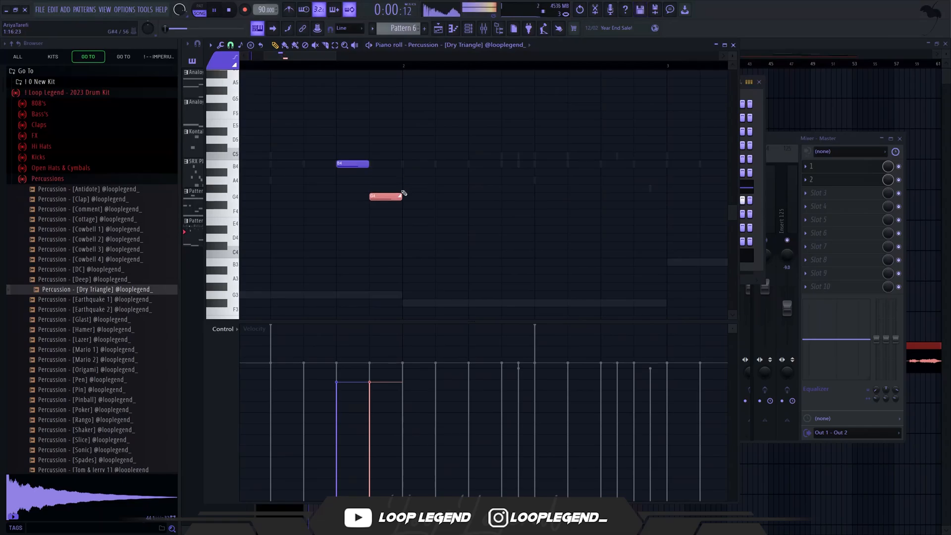
{"action": "left_click_drag", "start_coordinate": [365, 164], "coordinate": [401, 163]}
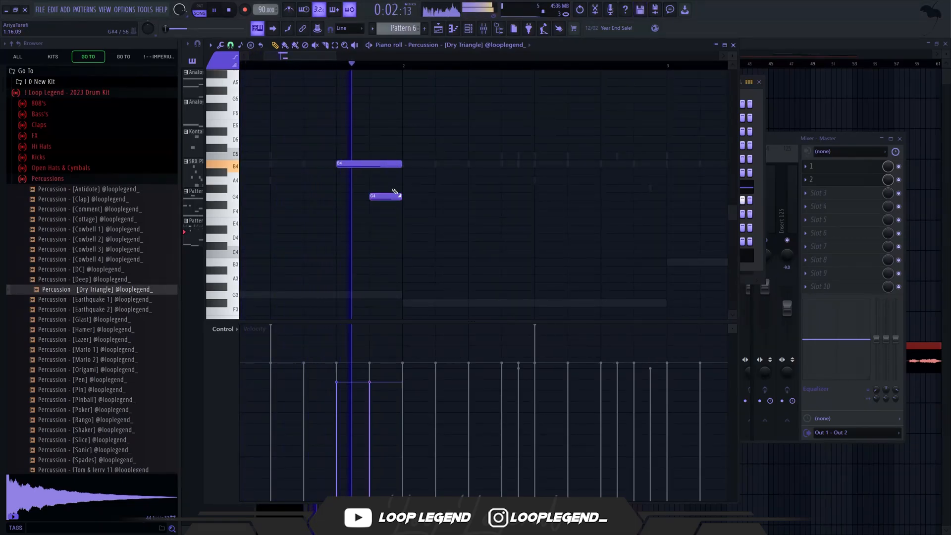
{"action": "left_click_drag", "start_coordinate": [391, 197], "coordinate": [375, 198]}
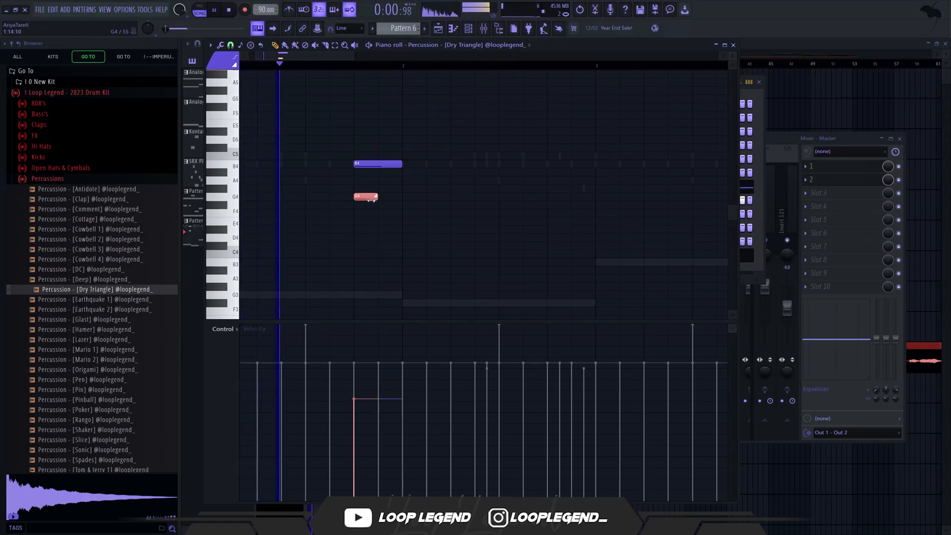
Step: Adjust the velocity of the Dry Triangle notes and transpose both down one octave to B3 and G3
{"action": "scroll", "coordinate": [384, 164], "scroll_direction": "down", "scroll_amount": 10, "text": "alt"}
{"action": "scroll", "coordinate": [371, 197], "scroll_direction": "up", "scroll_amount": 2, "text": "alt"}
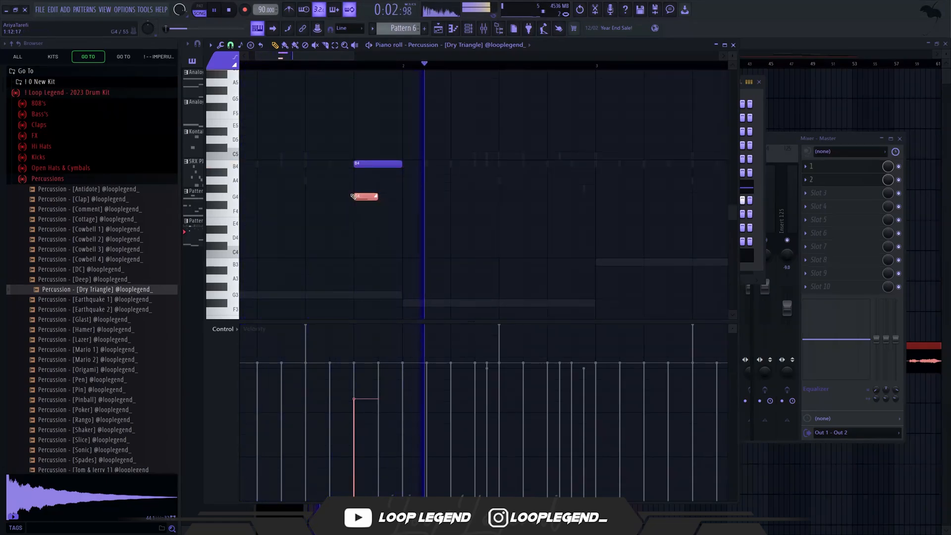
{"action": "key", "text": "space"}
{"action": "key", "text": "ctrl+Down"}
{"action": "key", "text": "space"}
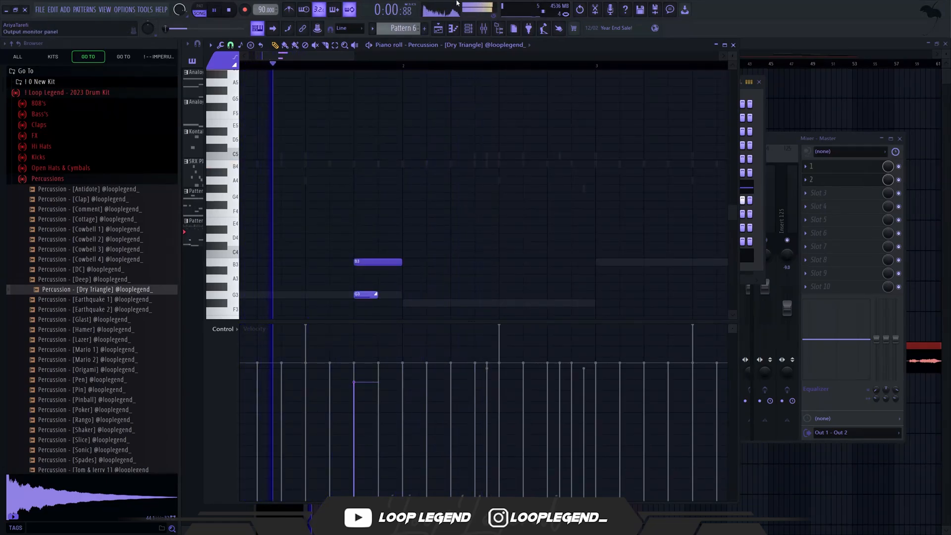
Step: Duplicate the Dry Triangle notes of bars 1 and 2 into bars 3 and 4
{"action": "scroll", "coordinate": [411, 178], "scroll_direction": "down", "scroll_amount": 2, "text": "ctrl"}
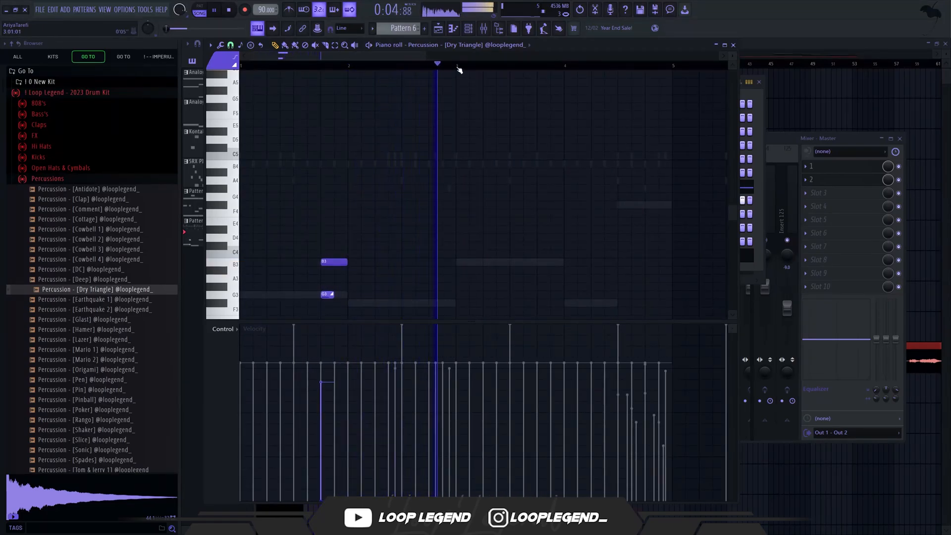
{"action": "left_click_drag", "start_coordinate": [448, 65], "coordinate": [240, 66]}
{"action": "key", "text": "ctrl+b"}
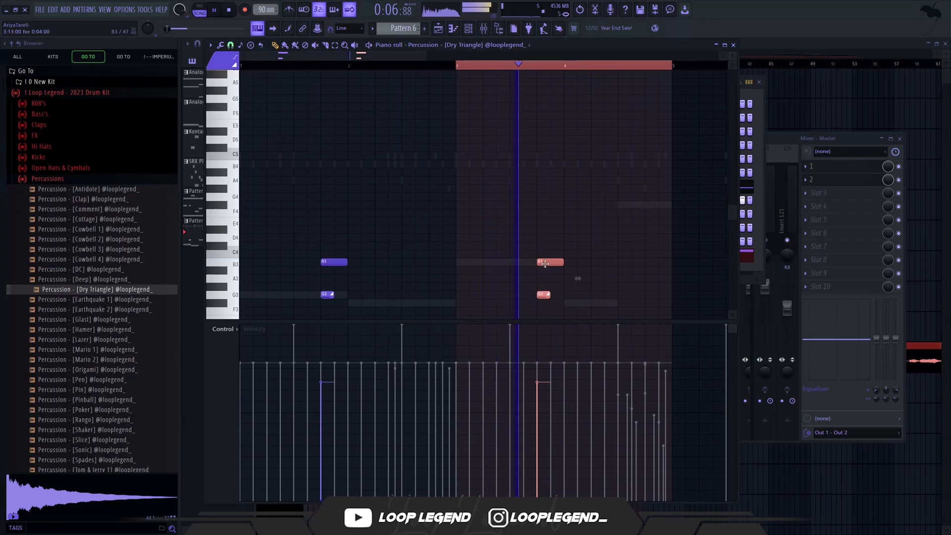
Step: Move the copied Dry Triangle notes to the middle of bar 4 and raise the lower one to G#3
{"action": "left_click_drag", "start_coordinate": [541, 260], "coordinate": [622, 258]}
{"action": "left_click", "coordinate": [624, 296], "text": "ctrl"}
{"action": "key", "text": "shift+Up"}
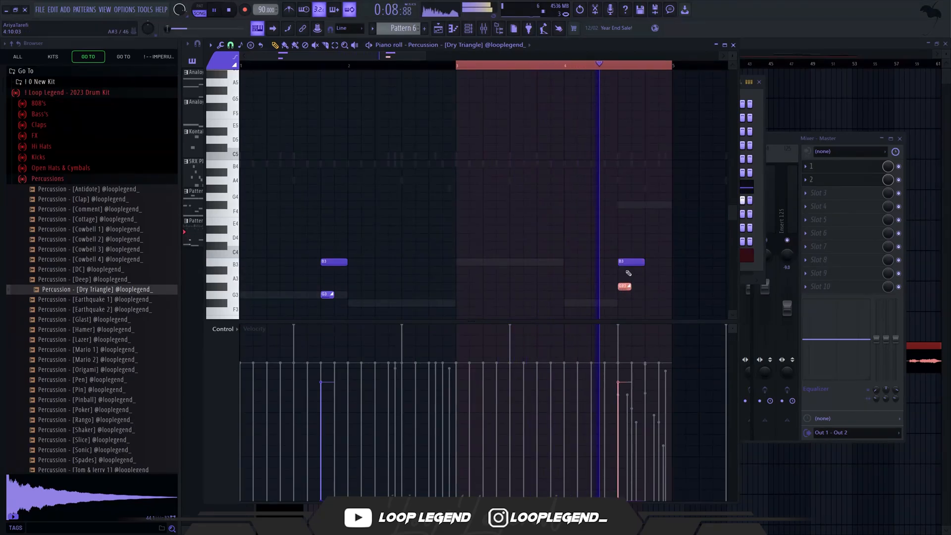
Step: Lower the short Dry Triangle note in bar 4 to F#3 and raise the low cut of the track's ValhallaVintageVerb
{"action": "key", "text": "shift+Down"}
{"action": "key", "text": "shift+Down"}
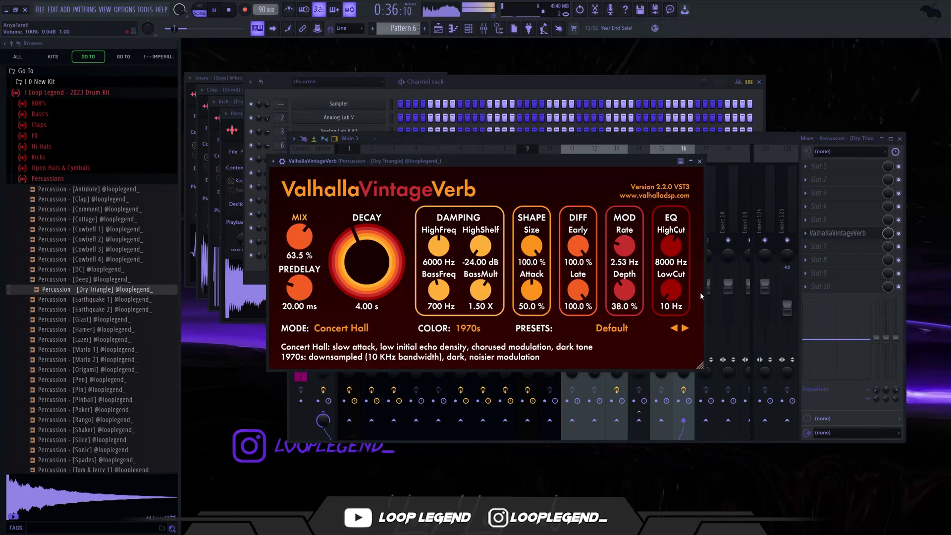
{"action": "left_click_drag", "start_coordinate": [671, 289], "coordinate": [672, 270]}
{"action": "left_click", "coordinate": [682, 409]}
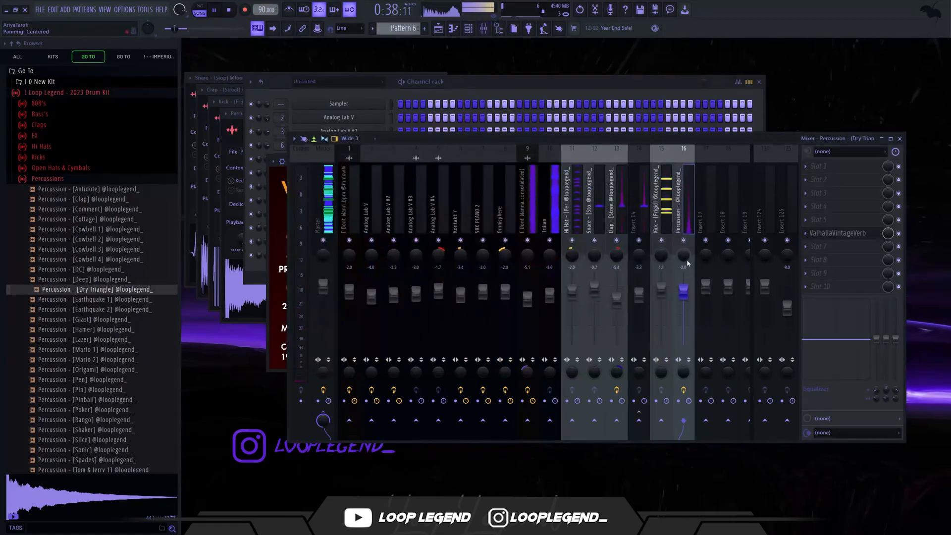
Step: Shorten the F#3 Dry Triangle note in bar 4
{"action": "key", "text": "F7"}
{"action": "scroll", "coordinate": [363, 206], "scroll_direction": "up", "scroll_amount": 5}
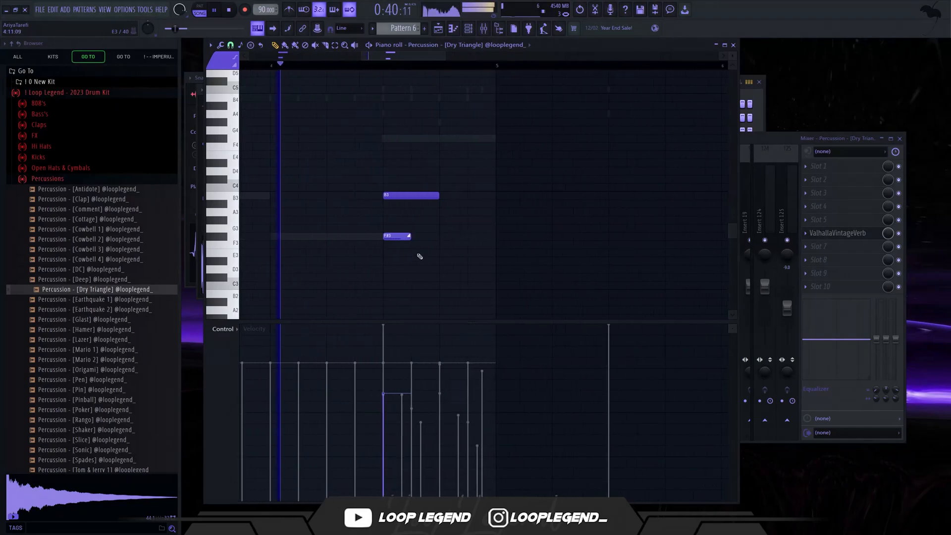
{"action": "left_click_drag", "start_coordinate": [409, 238], "coordinate": [402, 237]}
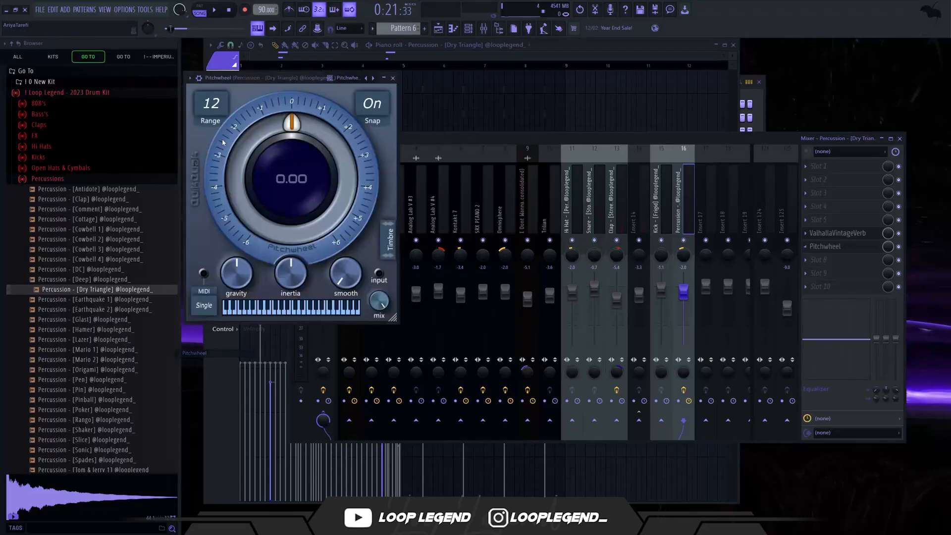
Step: Set the Pitchwheel range on the Dry Triangle track to 24 and turn its pitch up to 12.74
{"action": "left_click", "coordinate": [211, 107]}
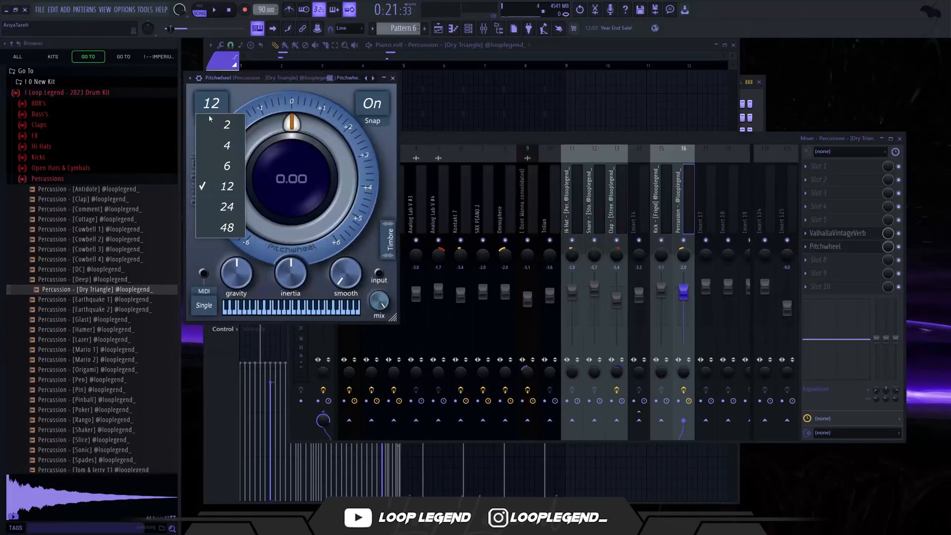
{"action": "left_click", "coordinate": [227, 206]}
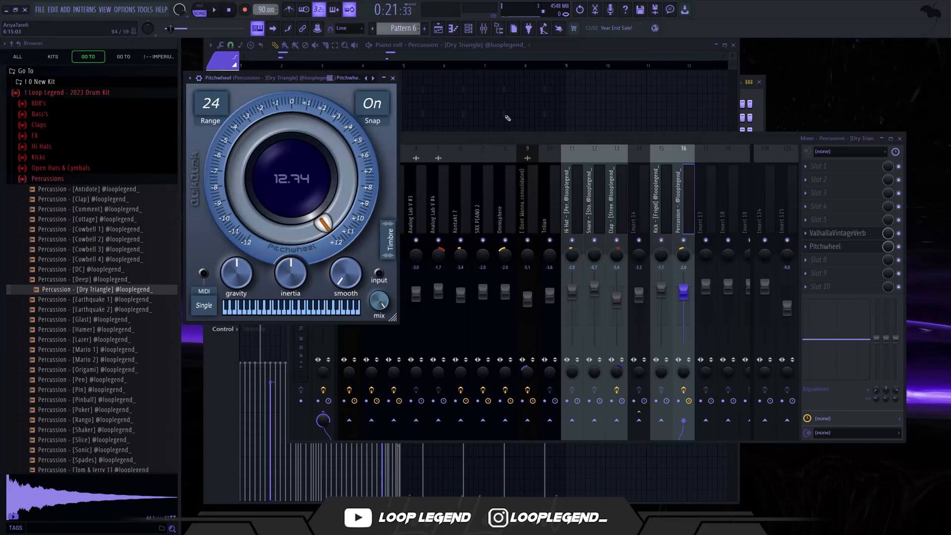
{"action": "left_click", "coordinate": [832, 248]}
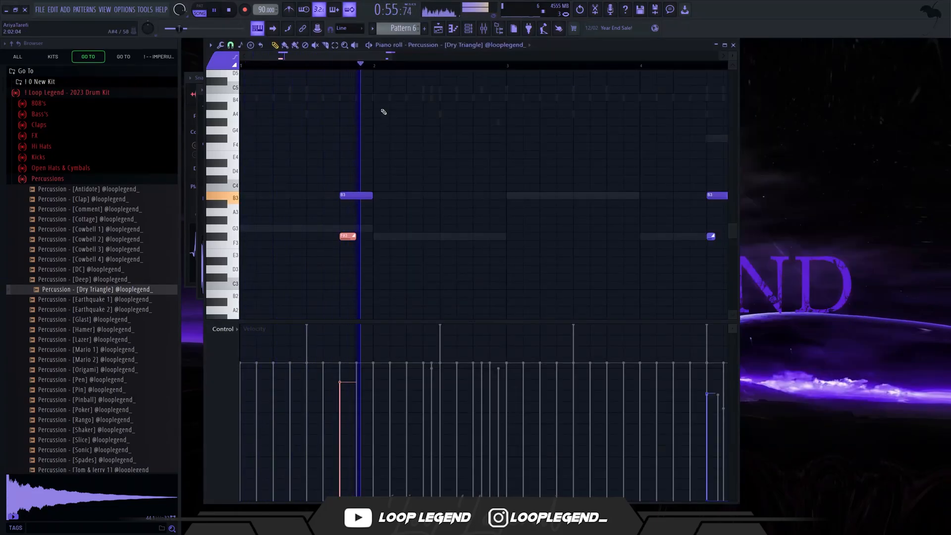
Step: Lower the shorter Dry Triangle note in bar 4 to E3 and lengthen it
{"action": "scroll", "coordinate": [388, 169], "scroll_direction": "down", "scroll_amount": 3}
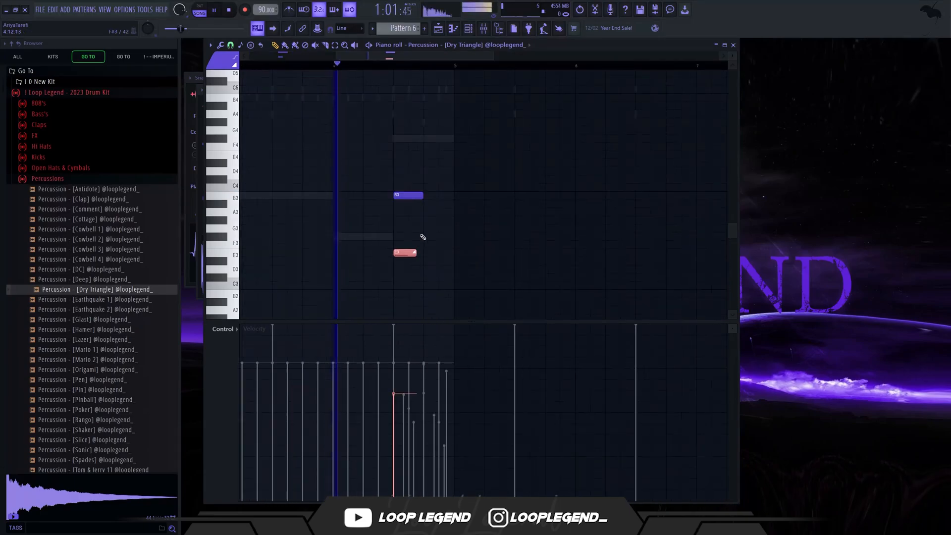
{"action": "scroll", "coordinate": [421, 236], "scroll_direction": "up", "scroll_amount": 3}
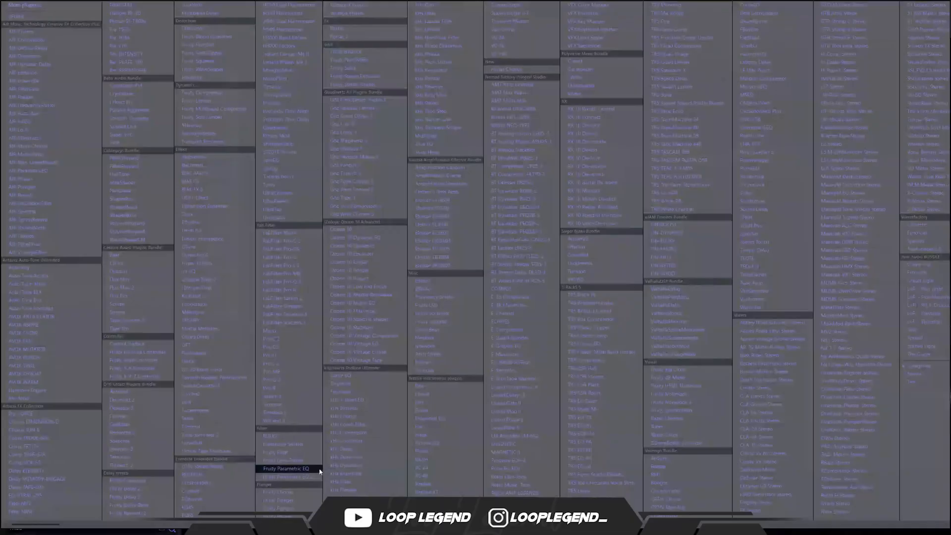
Step: Insert Fruity Parametric EQ 2 on the Dry Triangle mixer track and reshape its curve by pulling a band down
{"action": "left_click", "coordinate": [319, 469]}
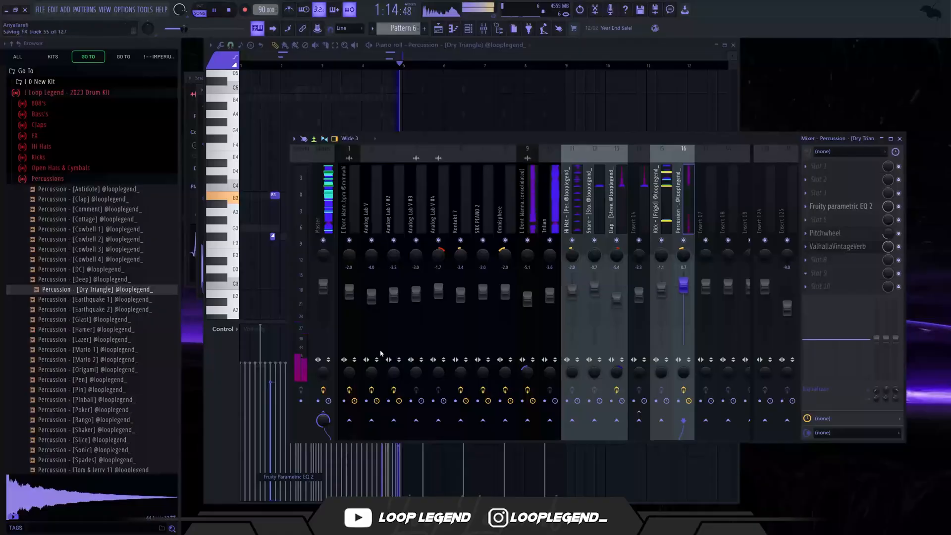
{"action": "left_click_drag", "start_coordinate": [383, 181], "coordinate": [417, 233]}
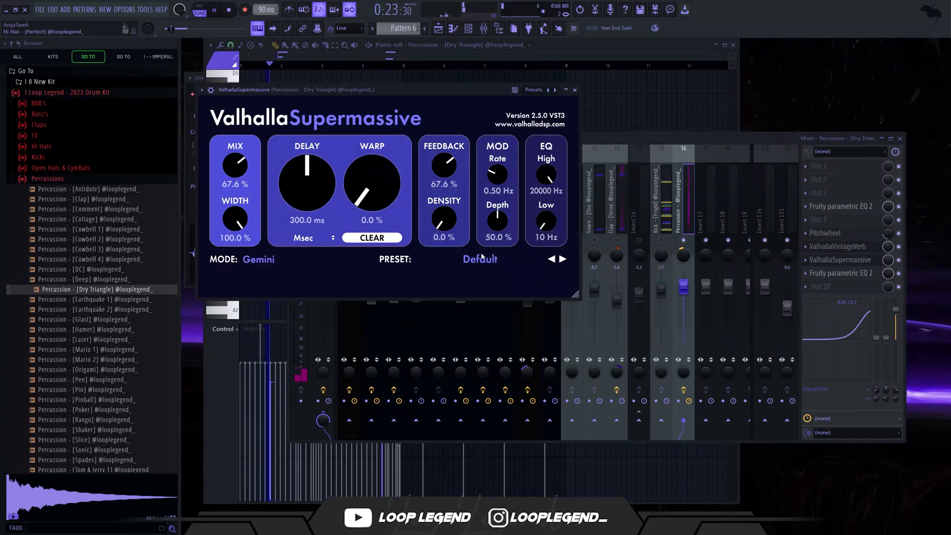
Step: Load the massive reverb preset SixtyPercentOfInfinity in the Dry Triangle's ValhallaSupermassive and reduce its feedback
{"action": "left_click", "coordinate": [481, 258]}
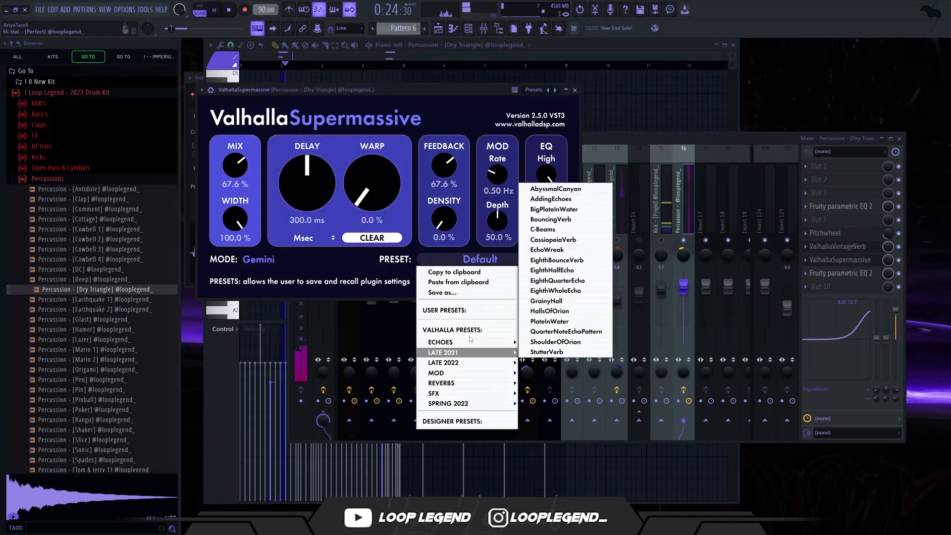
{"action": "mouse_move", "coordinate": [446, 384]}
{"action": "mouse_move", "coordinate": [547, 383]}
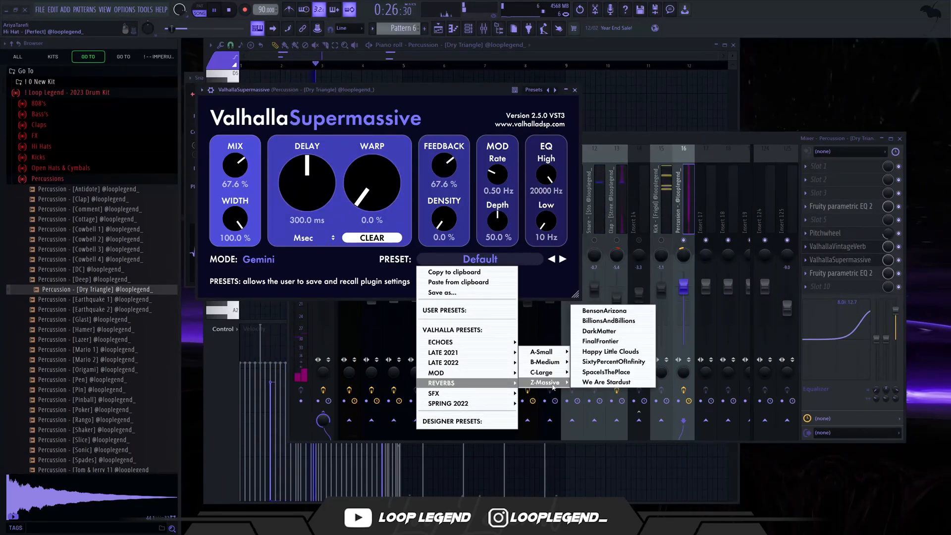
{"action": "left_click", "coordinate": [644, 361]}
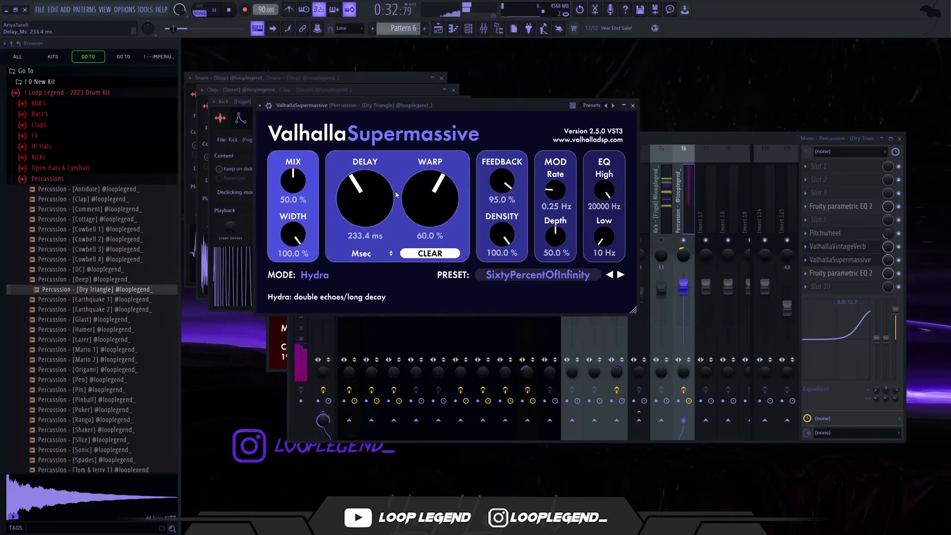
{"action": "left_click_drag", "start_coordinate": [498, 206], "coordinate": [497, 230]}
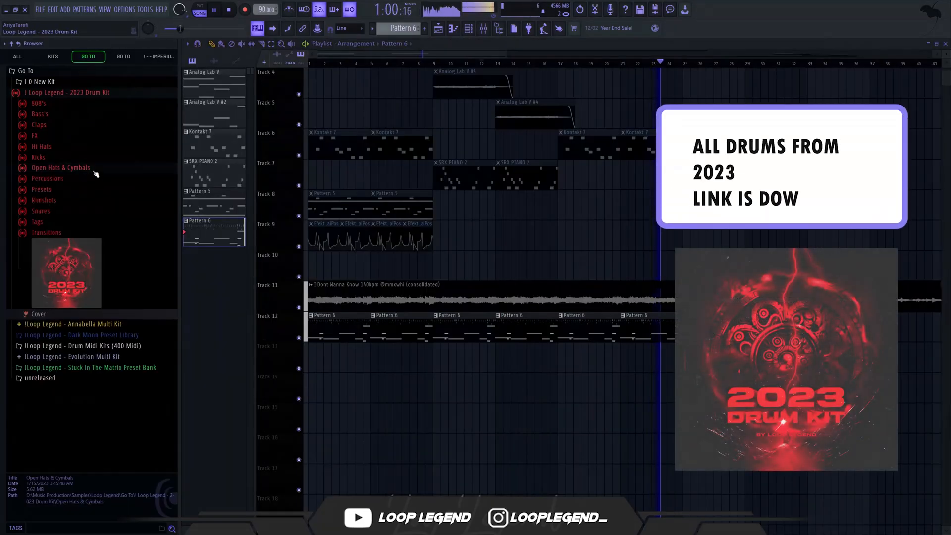
Step: Audition the open hat samples of the 2023 drum kit and load Open Hat - [Block] into a new channel
{"action": "left_click", "coordinate": [96, 188]}
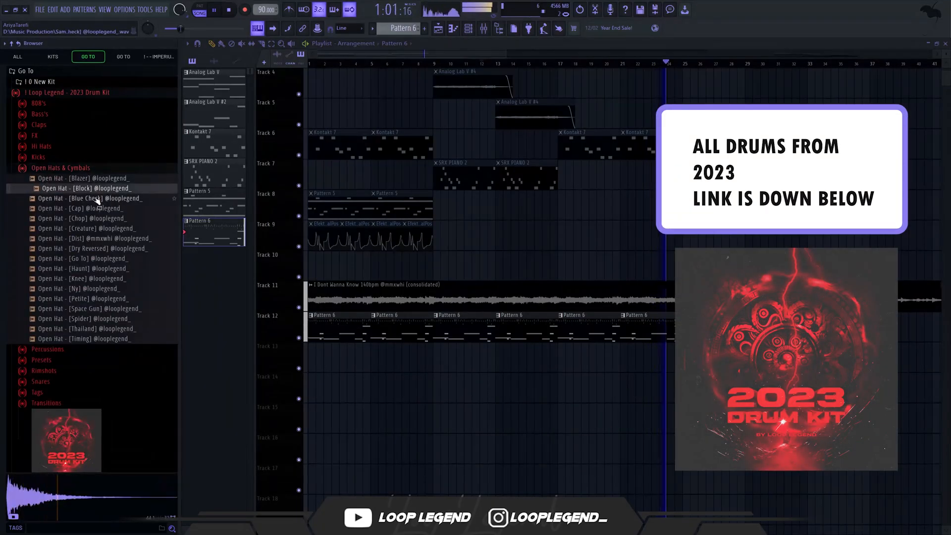
{"action": "left_click", "coordinate": [98, 198]}
{"action": "left_click", "coordinate": [97, 208]}
{"action": "left_click", "coordinate": [99, 217]}
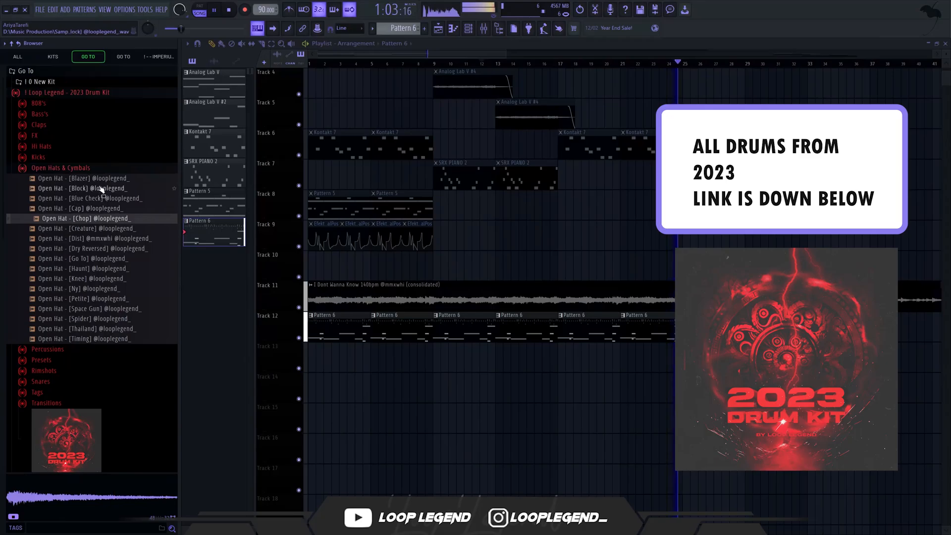
{"action": "left_click", "coordinate": [101, 188]}
{"action": "right_click", "coordinate": [99, 189]}
{"action": "left_click", "coordinate": [130, 210]}
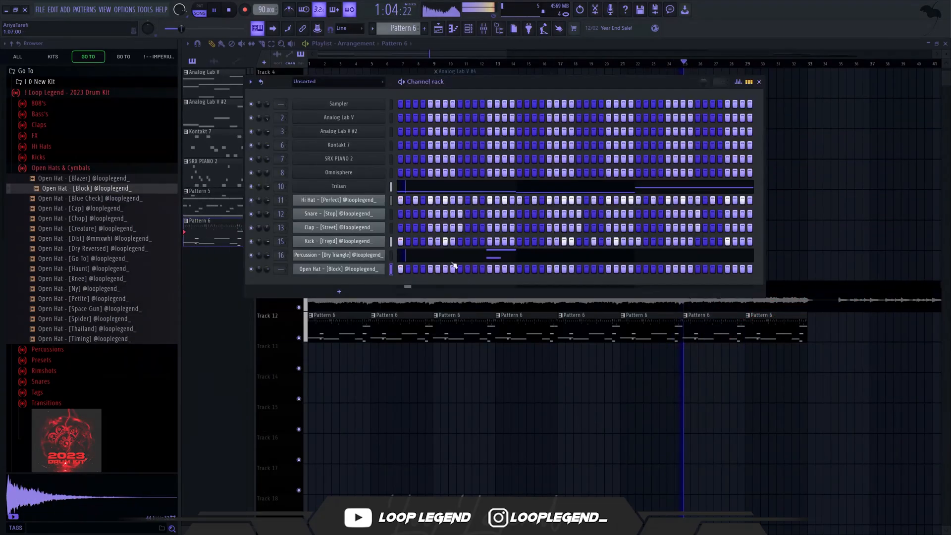
Step: Place open hat hits on beat 4 of bars 1 and 2 and the start of bar 3, and show them in the piano roll
{"action": "left_click", "coordinate": [489, 270]}
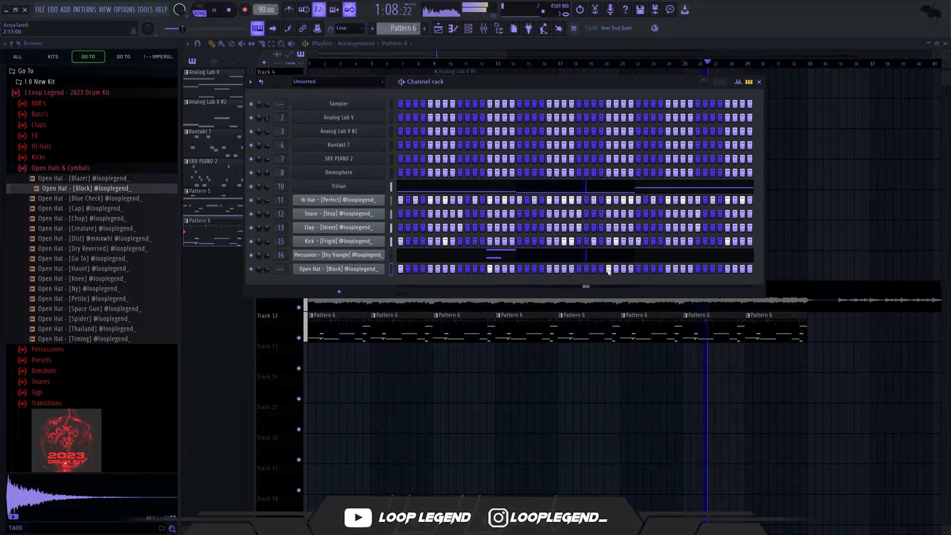
{"action": "key", "text": "F7"}
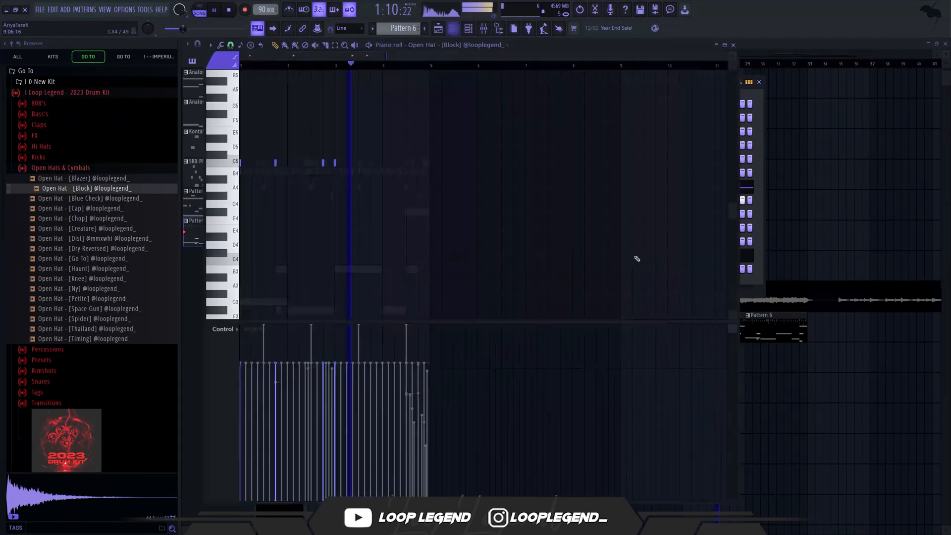
{"action": "scroll", "coordinate": [257, 167], "scroll_direction": "up", "scroll_amount": 4}
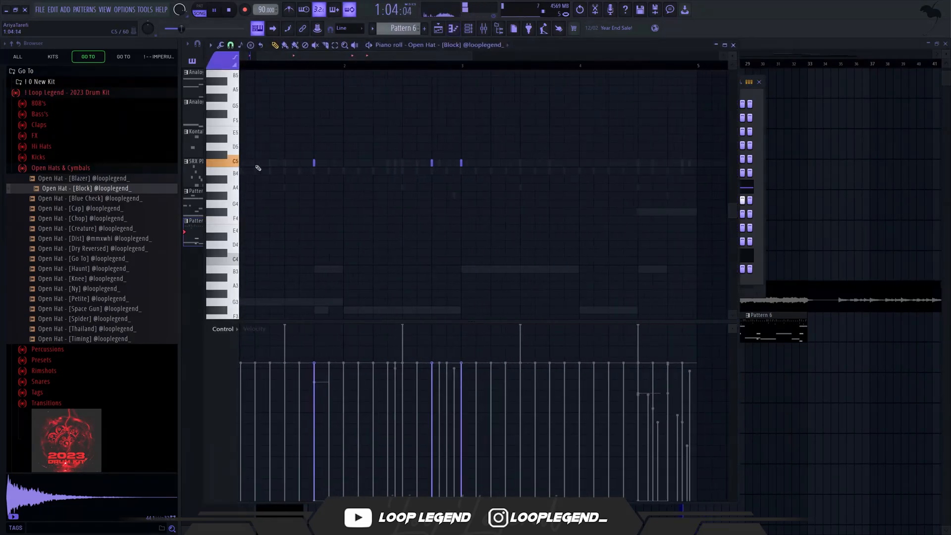
Step: Lower the open hat note in bar 2 to A#4 and the one in bar 3 to G#4, and reduce the notes' velocities
{"action": "left_click_drag", "start_coordinate": [282, 161], "coordinate": [465, 212]}
{"action": "key", "text": "shift+Down"}
{"action": "key", "text": "shift+Down"}
{"action": "key", "text": "shift+Down"}
{"action": "key", "text": "shift+Down"}
{"action": "left_click", "coordinate": [543, 233], "text": "ctrl"}
{"action": "left_click", "coordinate": [448, 378]}
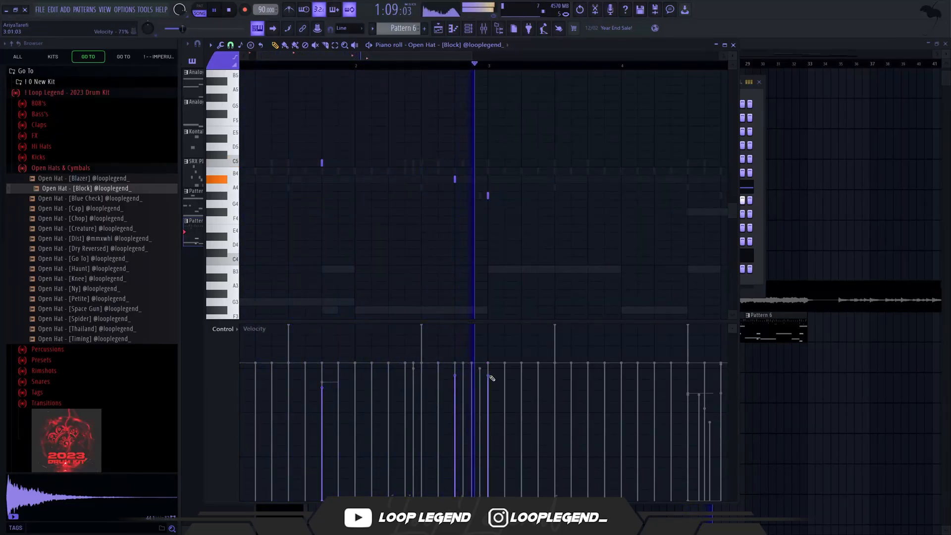
{"action": "left_click", "coordinate": [492, 392]}
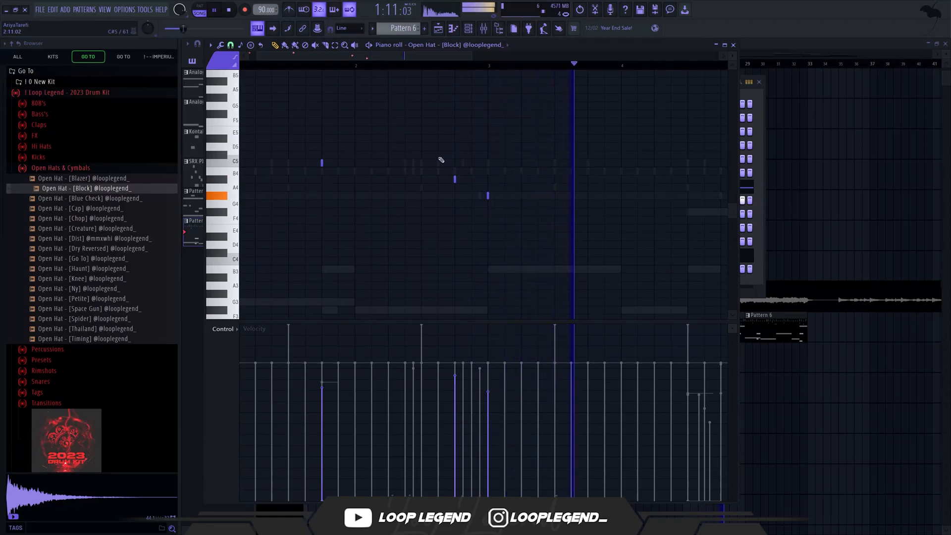
Step: Copy the Dry Triangle's ValhallaSupermassive to the open hat's mixer track and play the result
{"action": "key", "text": "F9"}
{"action": "key", "text": "space"}
{"action": "left_click_drag", "start_coordinate": [811, 265], "coordinate": [705, 232]}
{"action": "key", "text": "space"}
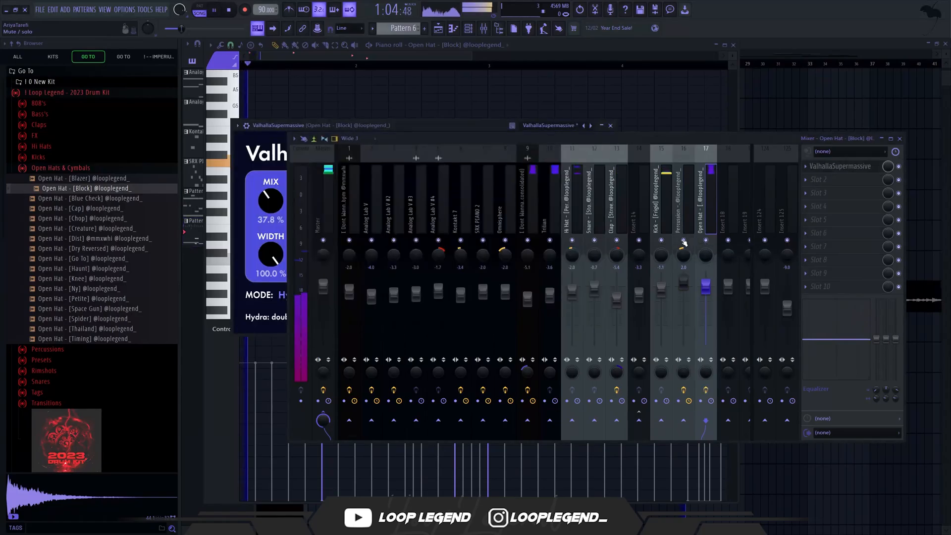
Step: Lower the open hat track's level and reduce the feedback of its ValhallaSupermassive
{"action": "left_click_drag", "start_coordinate": [707, 298], "coordinate": [707, 307]}
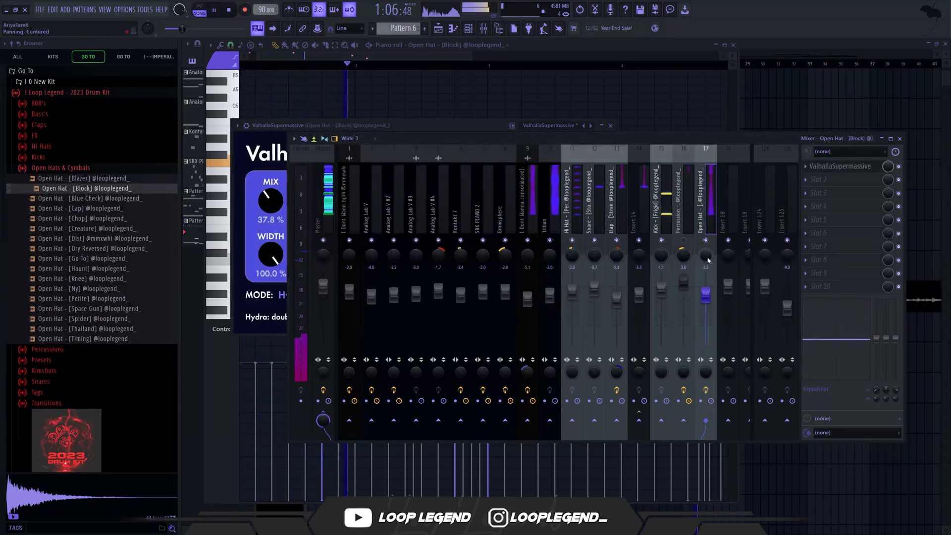
{"action": "left_click", "coordinate": [258, 164]}
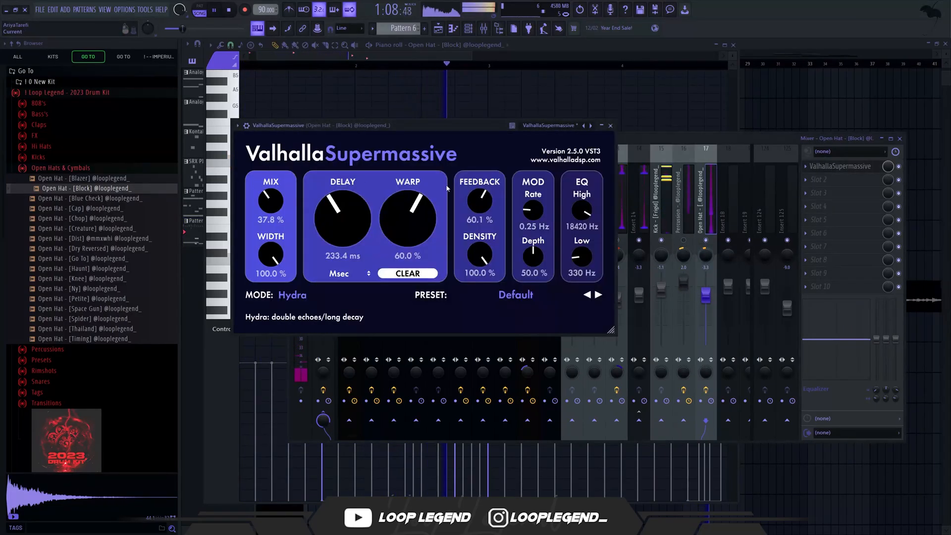
{"action": "mouse_move", "coordinate": [479, 200]}
{"action": "left_mouse_down"}
{"action": "mouse_move", "coordinate": [478, 228]}
{"action": "mouse_move", "coordinate": [467, 210]}
{"action": "left_mouse_up"}
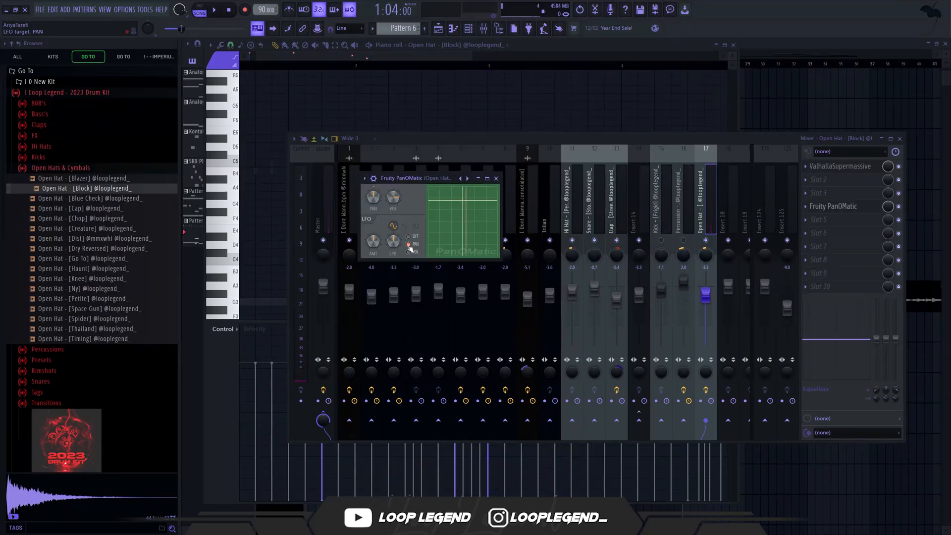
Step: Set the LFO speed of the open hat's Fruity PanOMatic to 62%
{"action": "left_click_drag", "start_coordinate": [393, 247], "coordinate": [393, 233]}
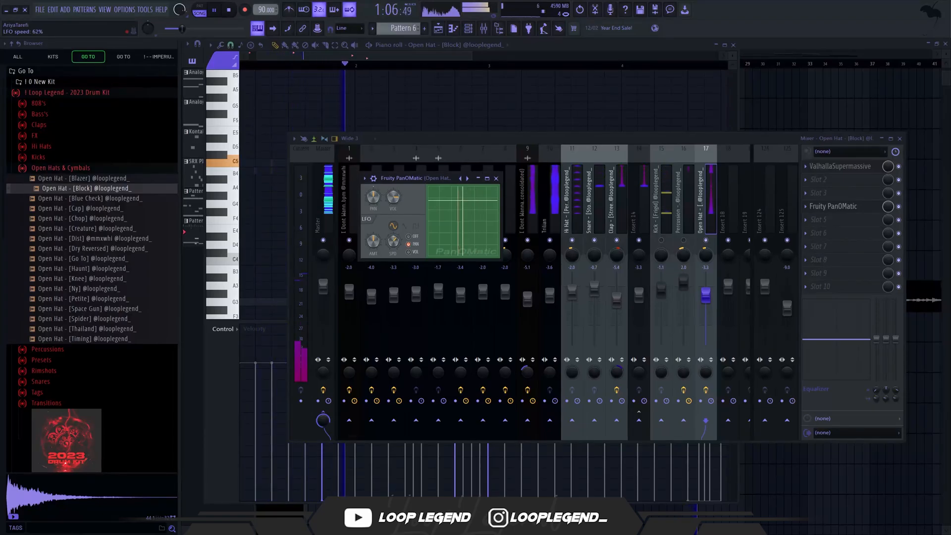
{"action": "left_click", "coordinate": [407, 231]}
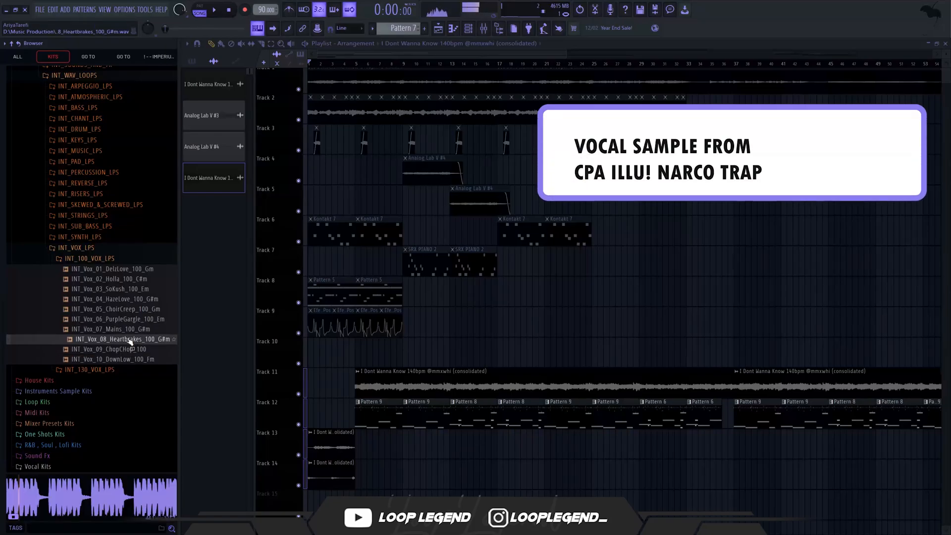
Step: Audition the vocal loop INT_Vox_08_Heartbrakes_100_G#m and place it at bar 1 on Track 15
{"action": "left_click", "coordinate": [126, 340]}
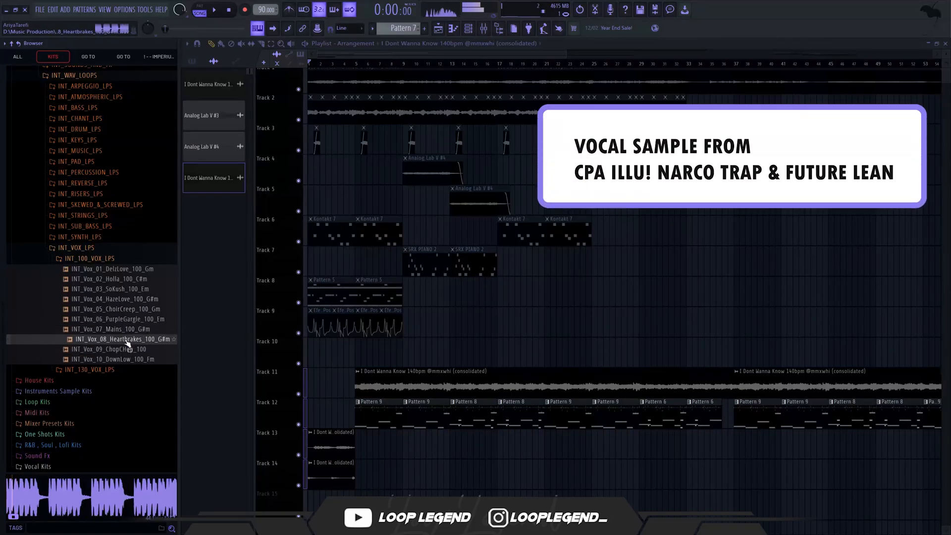
{"action": "left_click_drag", "start_coordinate": [340, 494], "coordinate": [312, 494]}
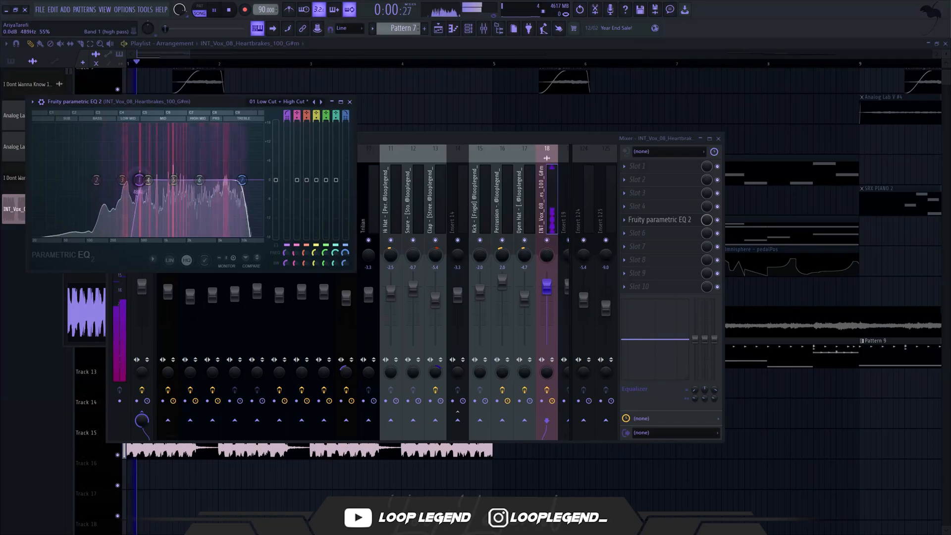
Step: Move the low cut of the vocal's Fruity Parametric EQ 2 lower and bring its high cut down in frequency
{"action": "left_click_drag", "start_coordinate": [139, 180], "coordinate": [127, 179]}
{"action": "left_click_drag", "start_coordinate": [242, 179], "coordinate": [206, 143]}
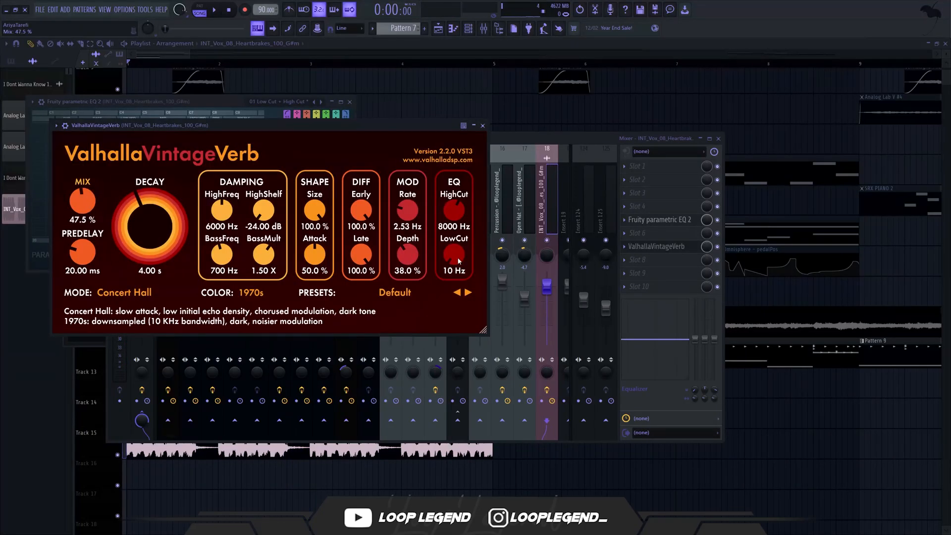
Step: Set the vocal's ValhallaVintageVerb low cut to 410 Hz and its mix to 76.6%
{"action": "left_click_drag", "start_coordinate": [458, 261], "coordinate": [457, 234]}
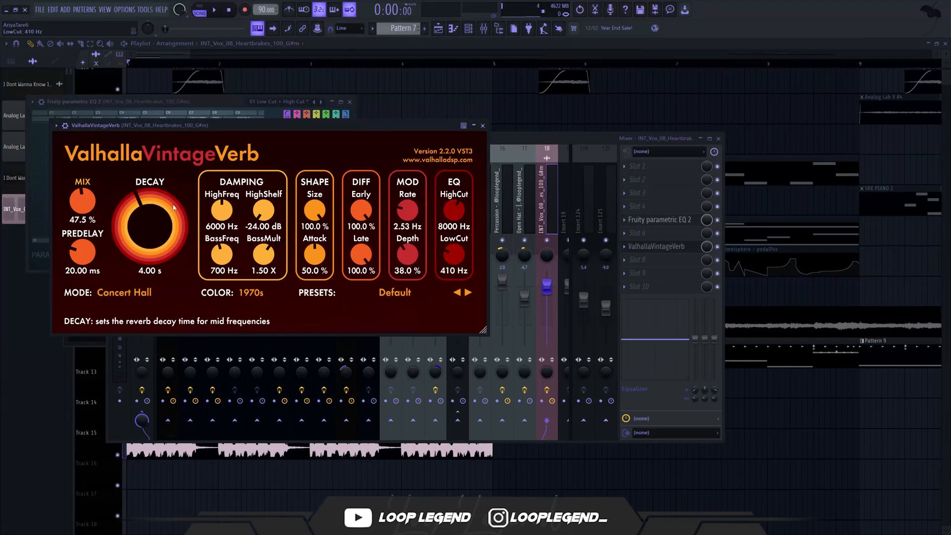
{"action": "left_click_drag", "start_coordinate": [87, 202], "coordinate": [97, 168]}
Step: Create an automation clip for the mix of the vocal's ValhallaVintageVerb and edit its control points past bar 5
{"action": "left_click", "coordinate": [145, 9]}
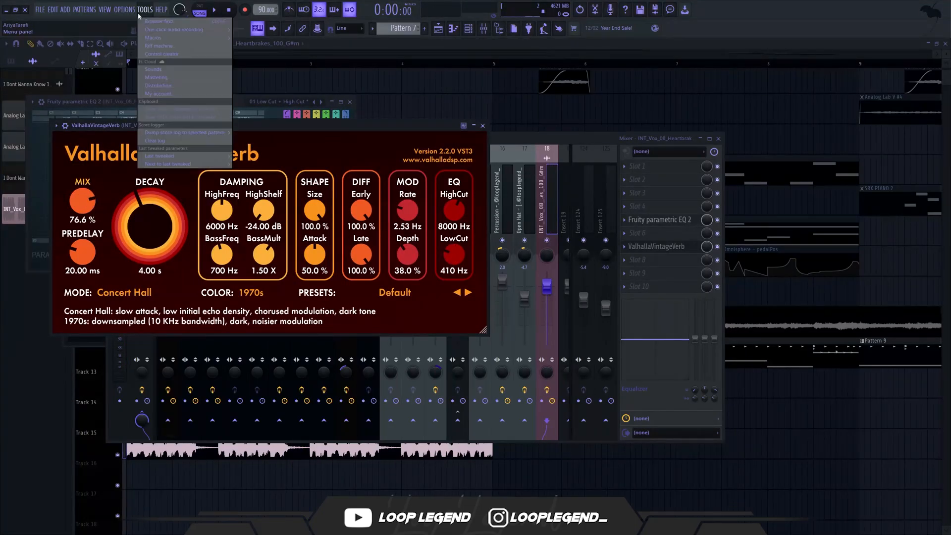
{"action": "mouse_move", "coordinate": [191, 156]}
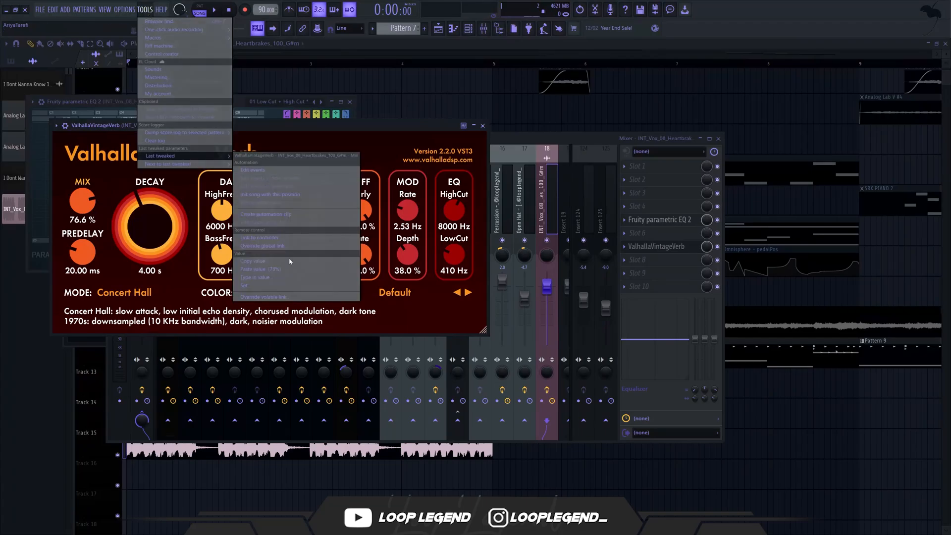
{"action": "left_click", "coordinate": [266, 214]}
{"action": "key", "text": "space"}
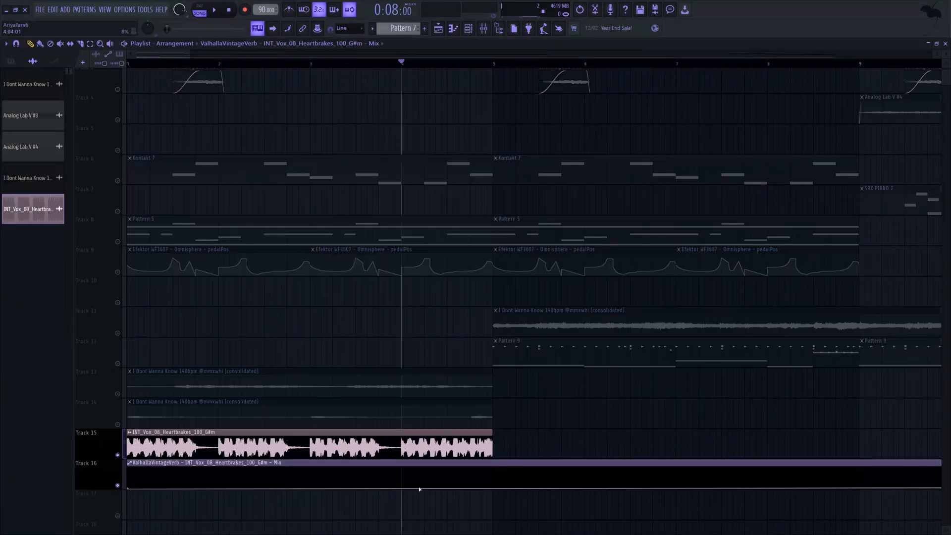
{"action": "right_click", "coordinate": [572, 488]}
{"action": "right_click", "coordinate": [572, 467]}
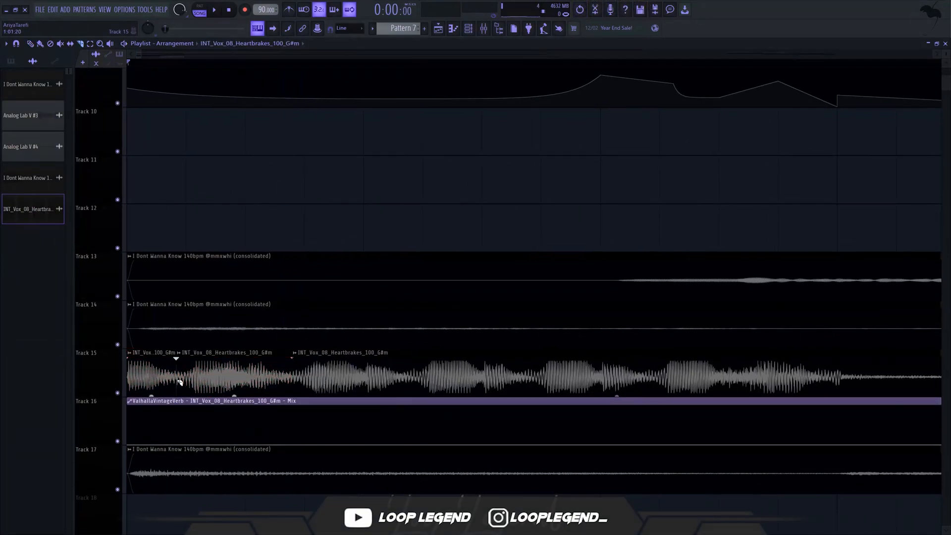
Step: Cut four short pieces out of the opening vocal phrase on Track 15 and play the chopped phrase back
{"action": "left_click", "coordinate": [175, 384]}
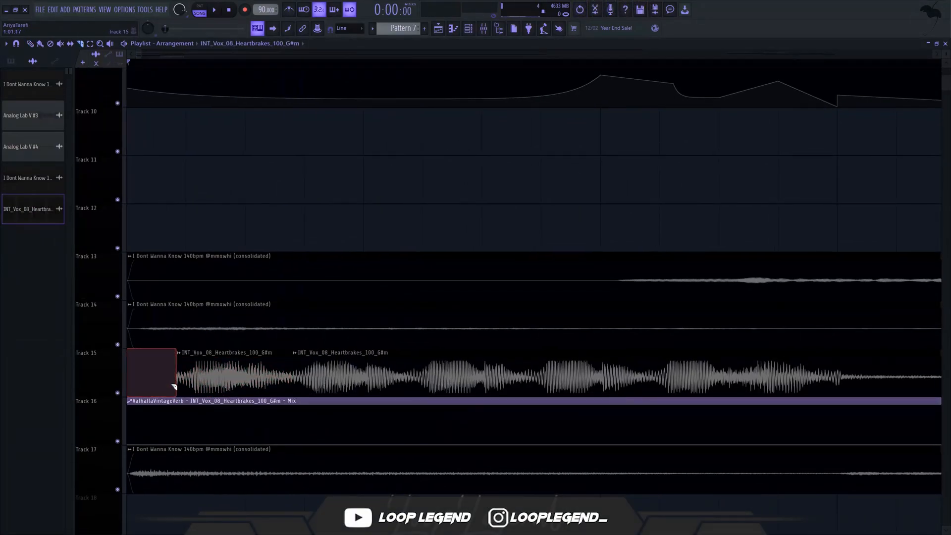
{"action": "key", "text": "Delete"}
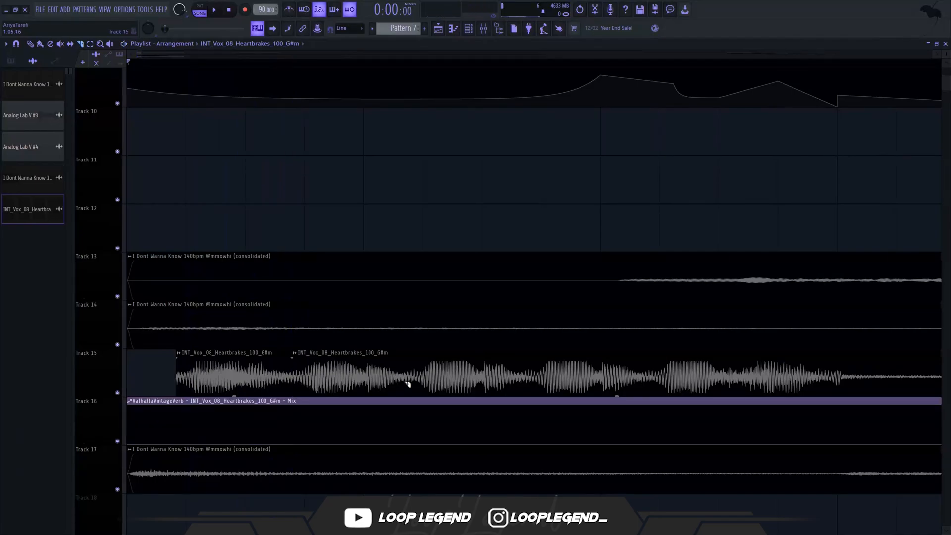
{"action": "left_click", "coordinate": [350, 376]}
{"action": "key", "text": "Delete"}
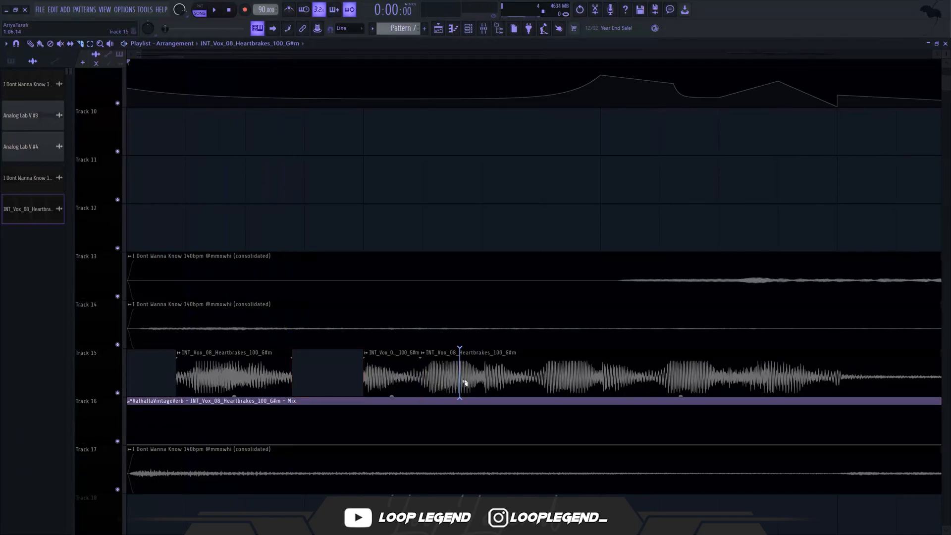
{"action": "left_click", "coordinate": [471, 372]}
{"action": "key", "text": "Delete"}
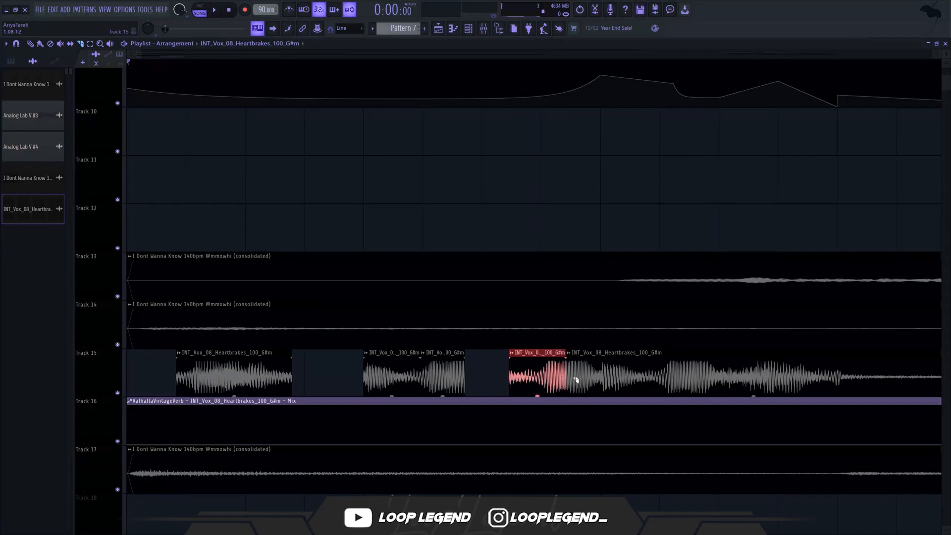
{"action": "left_click", "coordinate": [601, 384]}
{"action": "key", "text": "Delete"}
{"action": "key", "text": "space"}
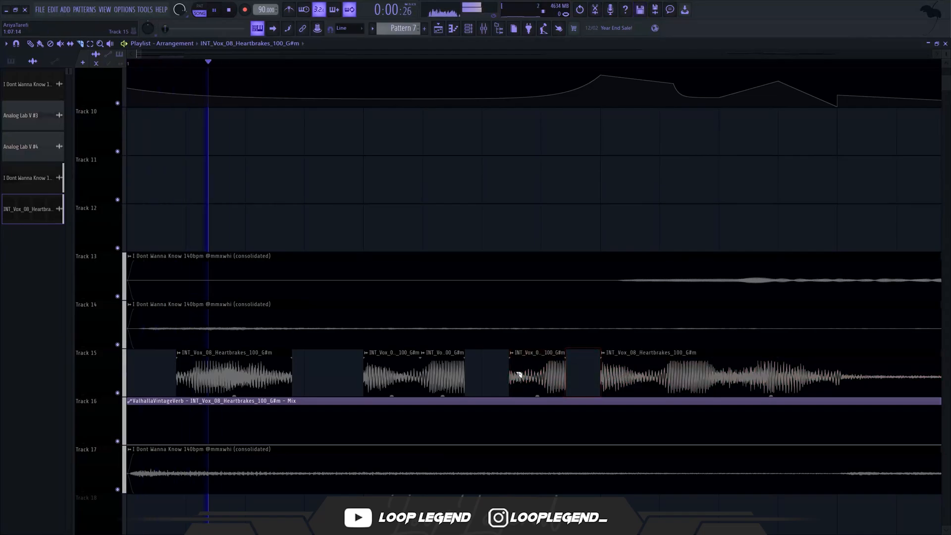
{"action": "scroll", "coordinate": [514, 374], "scroll_direction": "down", "scroll_amount": 1}
{"action": "key", "text": "space"}
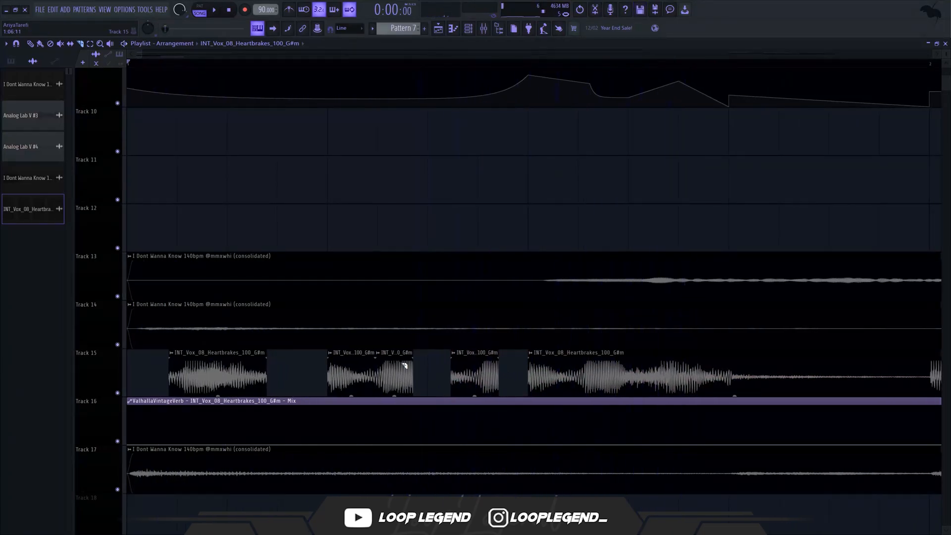
Step: Shape fades on the first remaining vocal slice on Track 15 and play it back
{"action": "key", "text": "space"}
{"action": "key", "text": "space"}
{"action": "mouse_move", "coordinate": [266, 358]}
{"action": "left_mouse_down"}
{"action": "mouse_move", "coordinate": [225, 358]}
{"action": "mouse_move", "coordinate": [264, 362]}
{"action": "left_mouse_up"}
{"action": "key", "text": "space"}
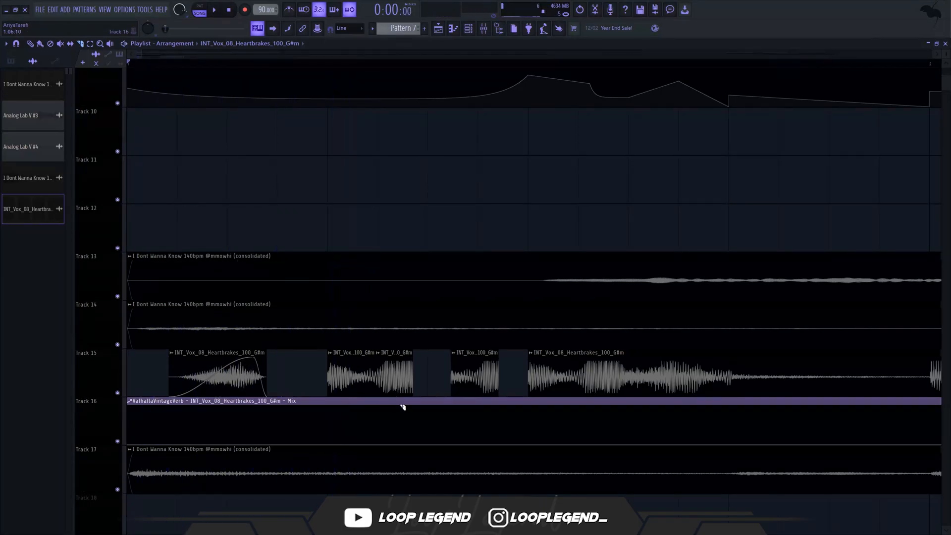
{"action": "left_click_drag", "start_coordinate": [393, 382], "coordinate": [283, 370]}
{"action": "key", "text": "ctrl+z"}
{"action": "key", "text": "space"}
{"action": "left_click_drag", "start_coordinate": [384, 380], "coordinate": [325, 382]}
{"action": "key", "text": "ctrl+alt+z"}
{"action": "key", "text": "ctrl+alt+z"}
{"action": "key", "text": "ctrl+alt+z"}
{"action": "key", "text": "ctrl+alt+z"}
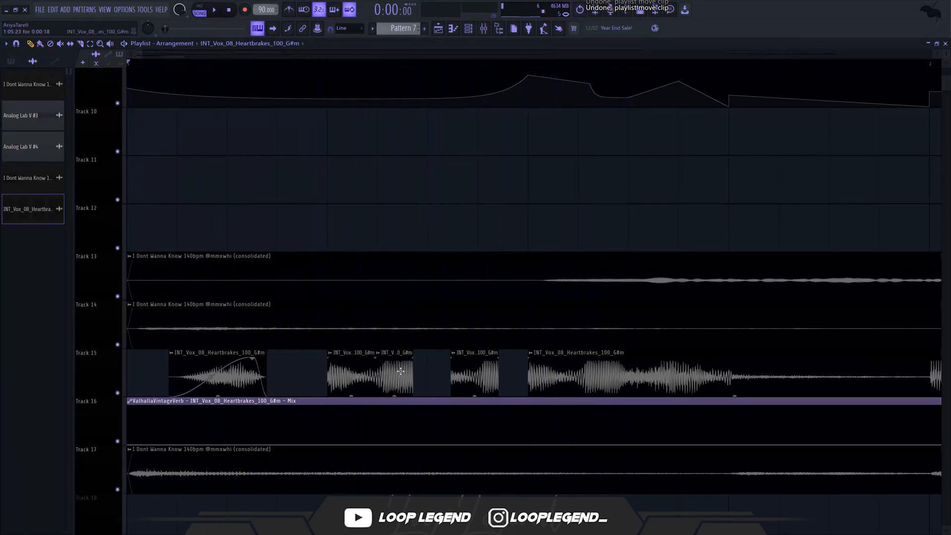
Step: Copy the short vocal slice before the third gap into the gap after the first slice and play it back
{"action": "left_click_drag", "start_coordinate": [400, 371], "coordinate": [267, 374]}
{"action": "key", "text": "space"}
{"action": "key", "text": "space"}
{"action": "key", "text": "space"}
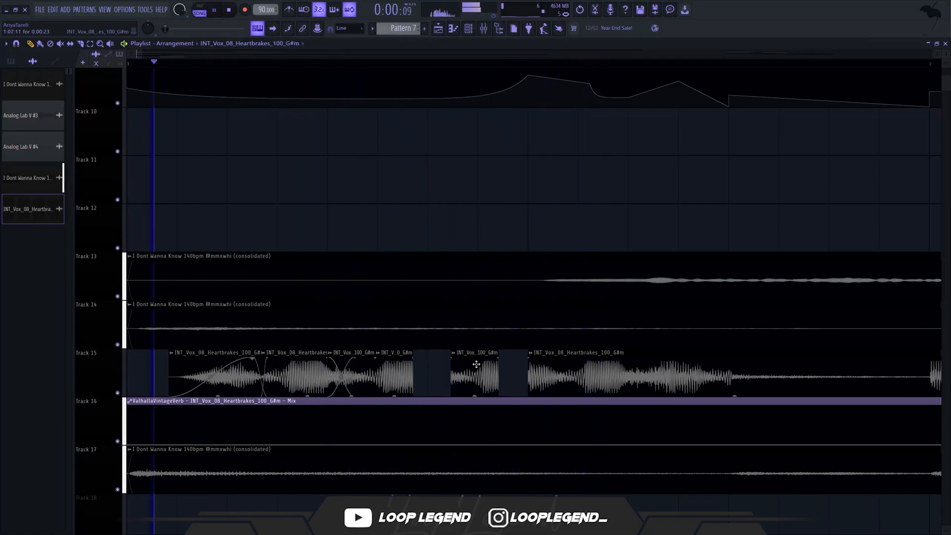
Step: Move the following two vocal slices on Track 15 earlier to close the remaining gaps in the phrase, checking by playback
{"action": "left_click_drag", "start_coordinate": [475, 365], "coordinate": [436, 367]}
{"action": "key", "text": "space"}
{"action": "key", "text": "space"}
{"action": "left_click_drag", "start_coordinate": [550, 369], "coordinate": [493, 373]}
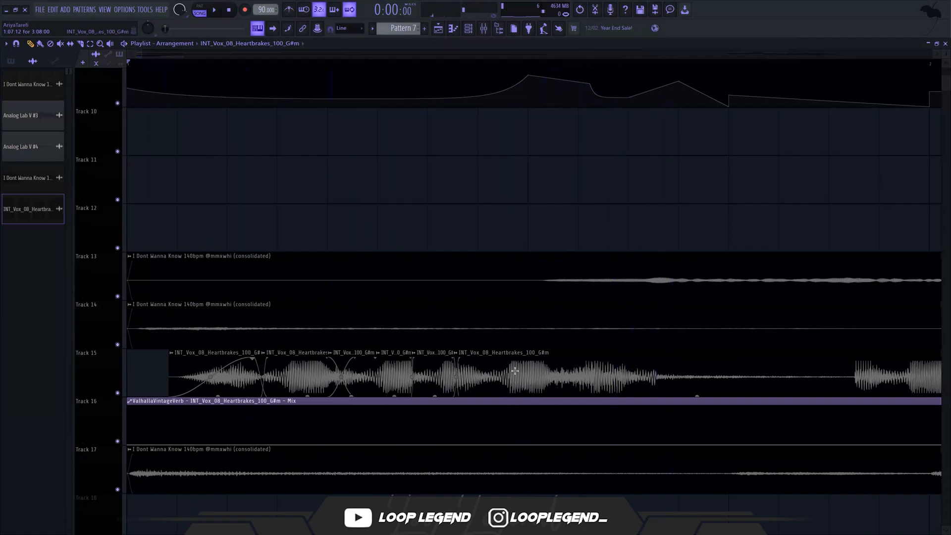
{"action": "key", "text": "space"}
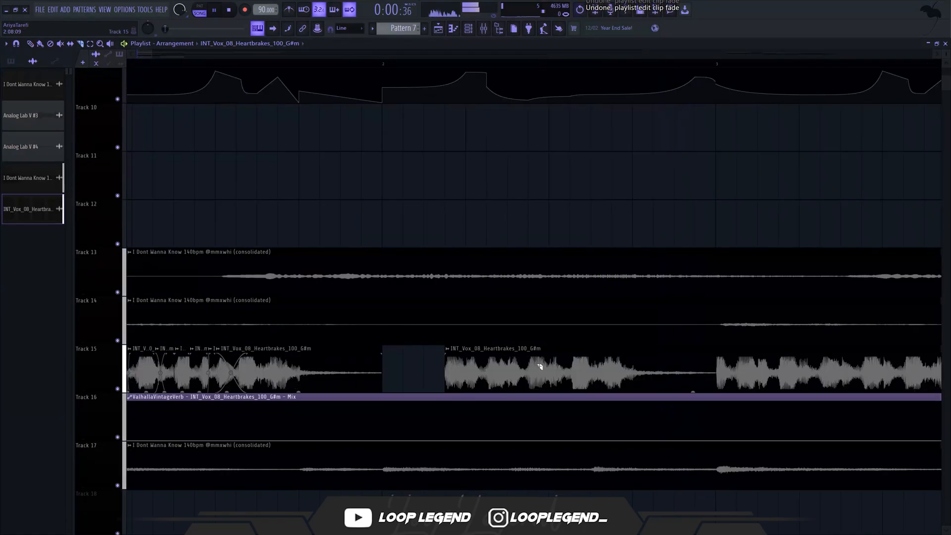
Step: Trim the second vocal phrase in bar 2 and shift its faded-in slice slightly later, playing back the edit
{"action": "right_click", "coordinate": [517, 366]}
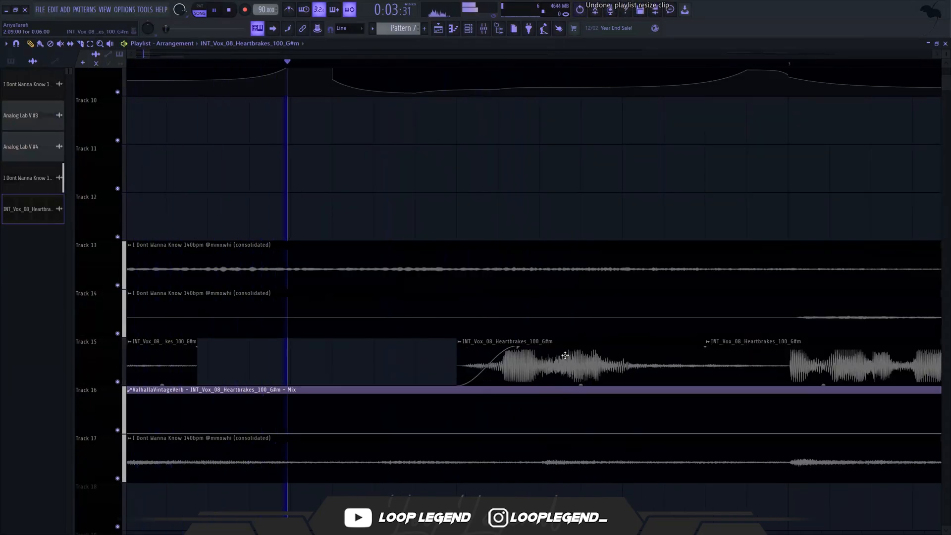
{"action": "mouse_move", "coordinate": [562, 356]}
{"action": "left_mouse_down"}
{"action": "mouse_move", "coordinate": [478, 356]}
{"action": "mouse_move", "coordinate": [503, 370]}
{"action": "mouse_move", "coordinate": [574, 361]}
{"action": "left_mouse_up"}
{"action": "key", "text": "space"}
{"action": "key", "text": "space"}
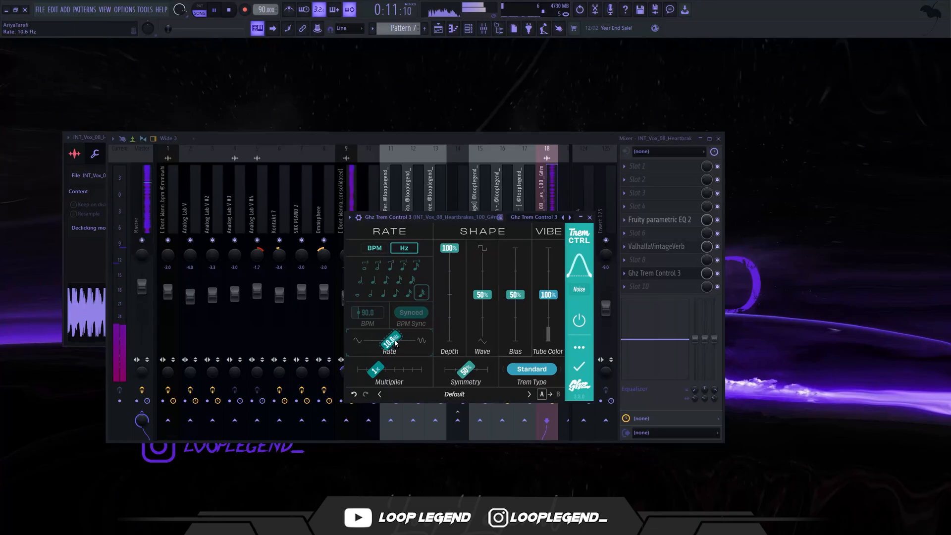
Step: Create an automation clip for the Rate of the vocal's Ghz Trem Control 3
{"action": "left_click", "coordinate": [141, 11]}
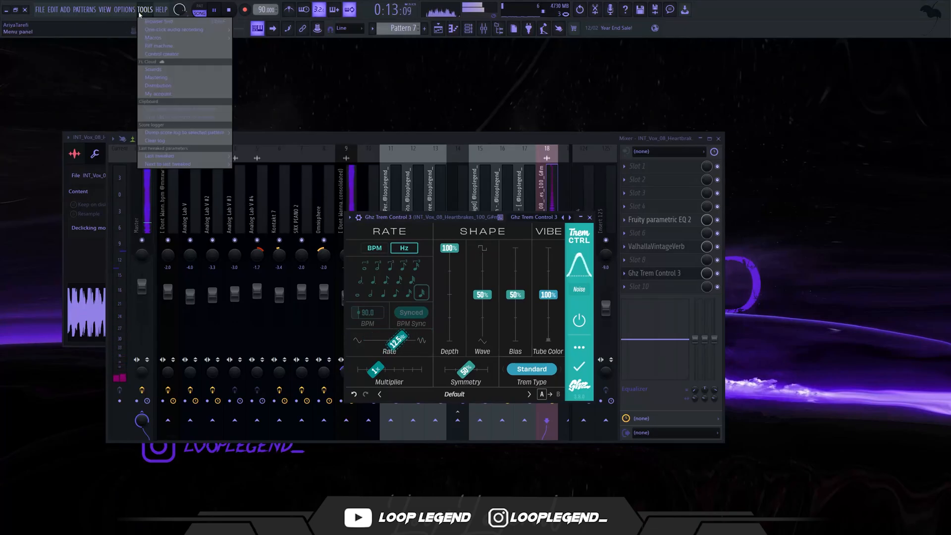
{"action": "mouse_move", "coordinate": [166, 155]}
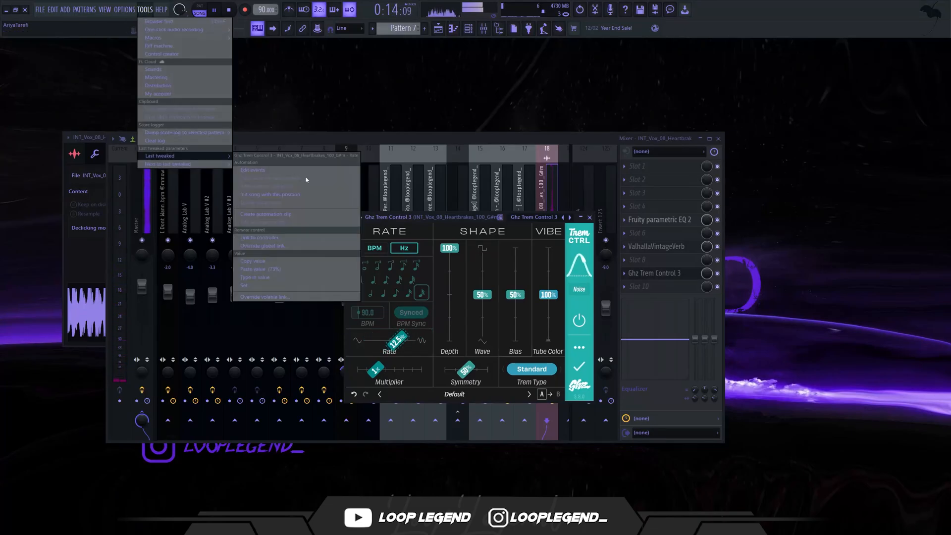
{"action": "left_click", "coordinate": [276, 216]}
{"action": "left_click", "coordinate": [350, 218]}
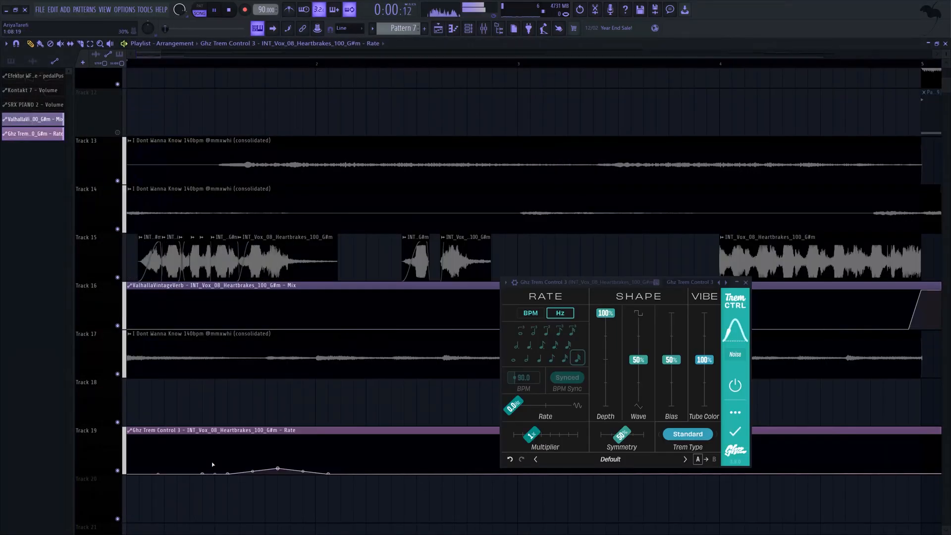
Step: Raise the tremolo Rate automation points under the vocal phrase in bar 1
{"action": "mouse_move", "coordinate": [212, 464]}
{"action": "left_mouse_down"}
{"action": "mouse_move", "coordinate": [204, 434]}
{"action": "mouse_move", "coordinate": [214, 436]}
{"action": "mouse_move", "coordinate": [215, 455]}
{"action": "left_mouse_up"}
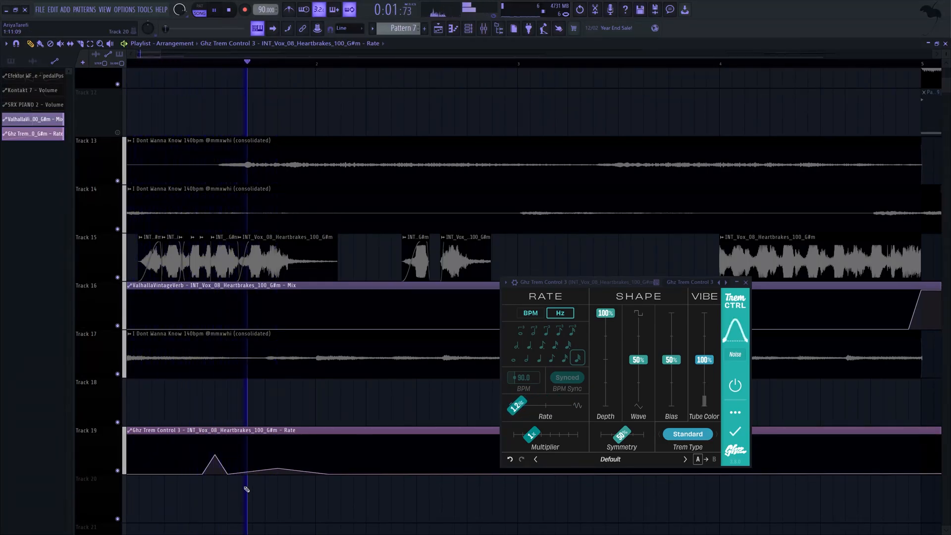
{"action": "left_click_drag", "start_coordinate": [227, 473], "coordinate": [241, 465]}
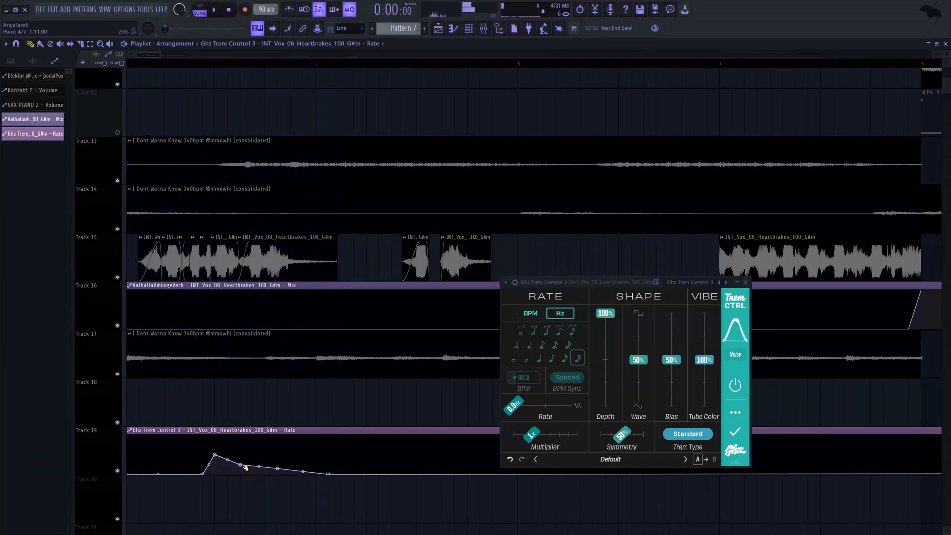
{"action": "left_click_drag", "start_coordinate": [255, 466], "coordinate": [254, 437]}
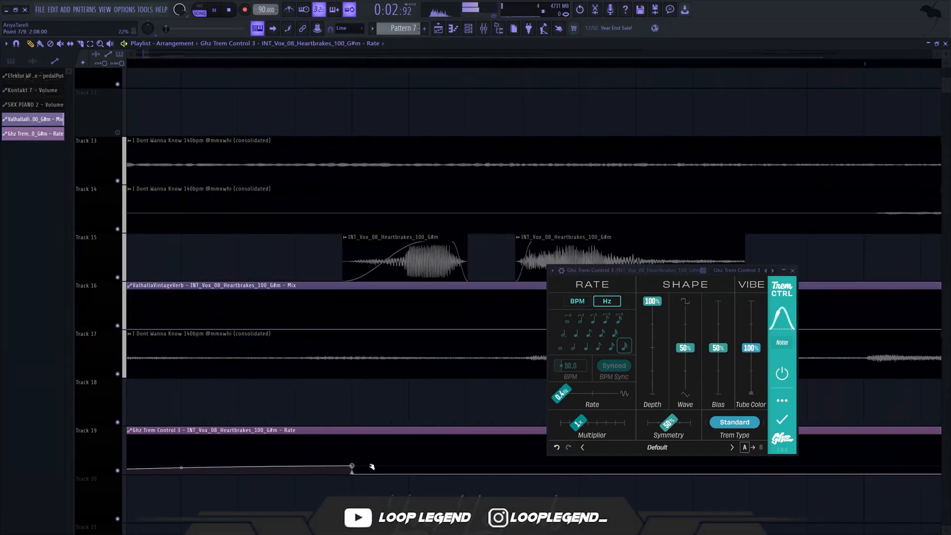
Step: Shape a peak in the tremolo Rate automation under the faded vocal slice in bar 2 and adjust its end point
{"action": "mouse_move", "coordinate": [371, 463]}
{"action": "left_mouse_down"}
{"action": "mouse_move", "coordinate": [401, 438]}
{"action": "mouse_move", "coordinate": [392, 444]}
{"action": "left_mouse_up"}
{"action": "right_click", "coordinate": [381, 444]}
{"action": "right_click", "coordinate": [466, 456]}
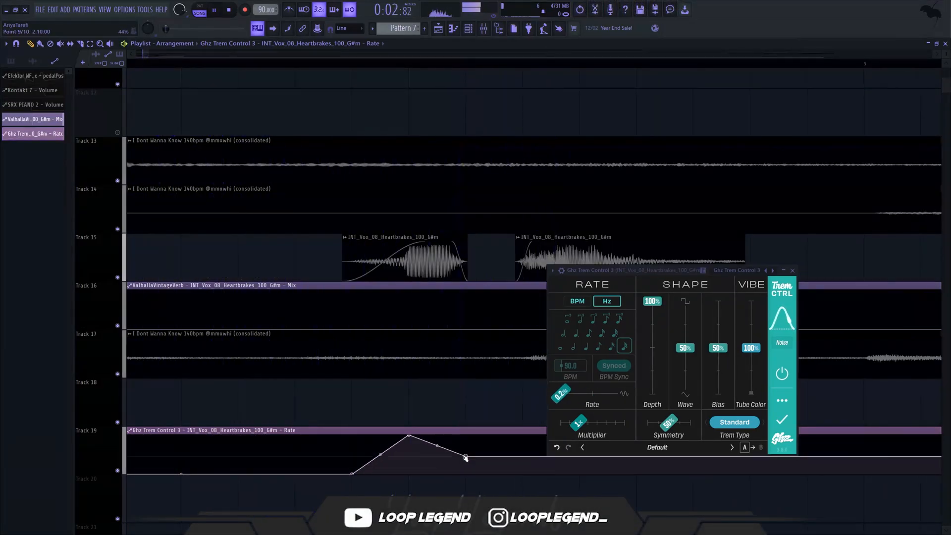
{"action": "left_click_drag", "start_coordinate": [465, 457], "coordinate": [465, 474]}
{"action": "left_click_drag", "start_coordinate": [409, 436], "coordinate": [410, 446]}
{"action": "key", "text": "space"}
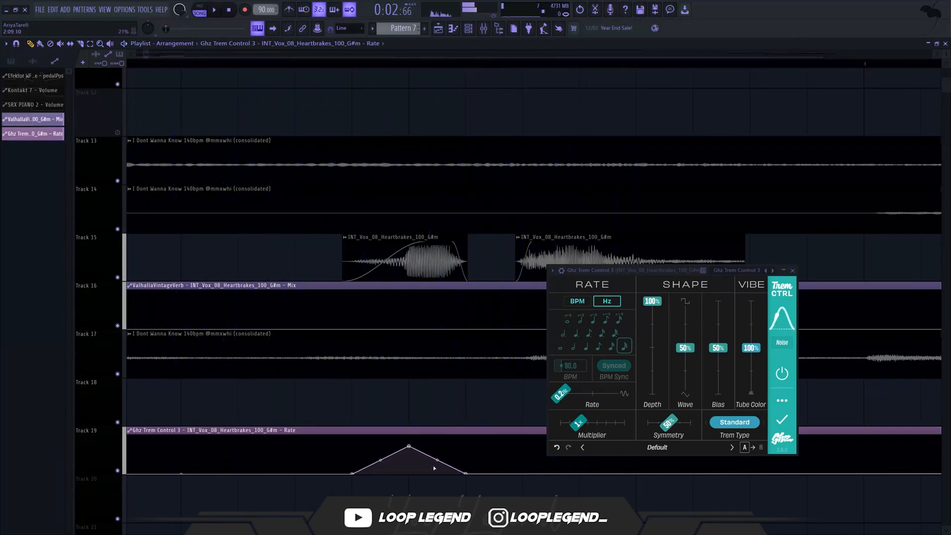
{"action": "left_click_drag", "start_coordinate": [466, 474], "coordinate": [474, 456]}
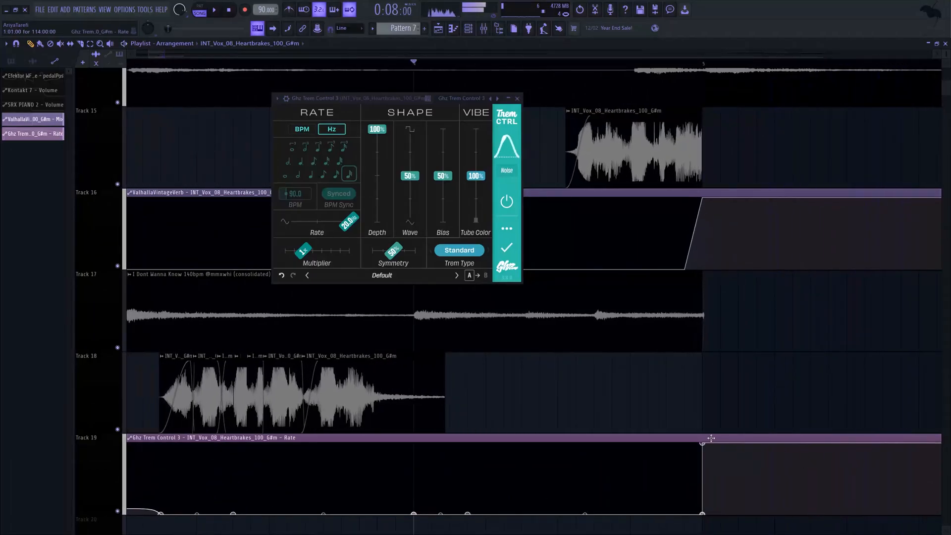
Step: Lower the tremolo Rate point at bar 5 and ramp the automation down to zero after it
{"action": "key", "text": "space"}
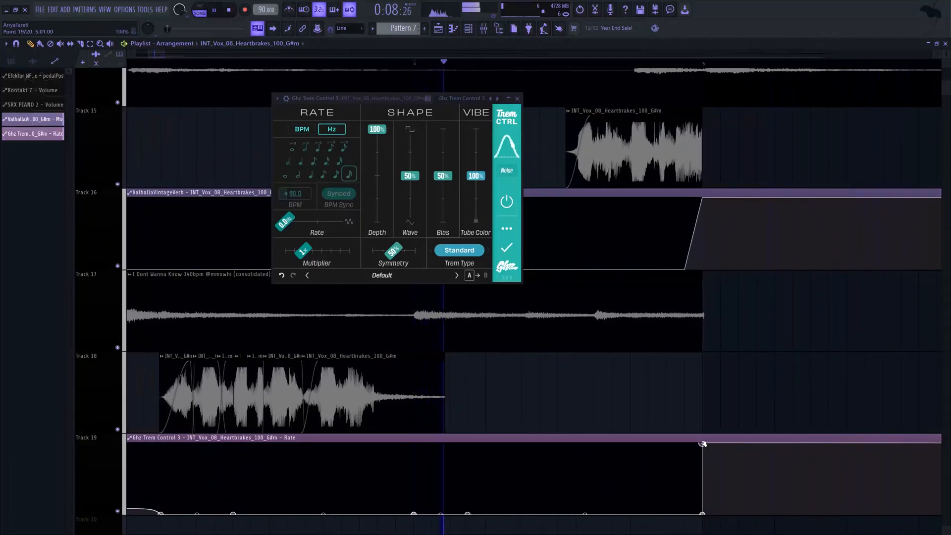
{"action": "left_click_drag", "start_coordinate": [704, 443], "coordinate": [704, 464]}
{"action": "right_click", "coordinate": [810, 470]}
{"action": "left_click_drag", "start_coordinate": [811, 469], "coordinate": [847, 514]}
{"action": "right_click", "coordinate": [775, 464]}
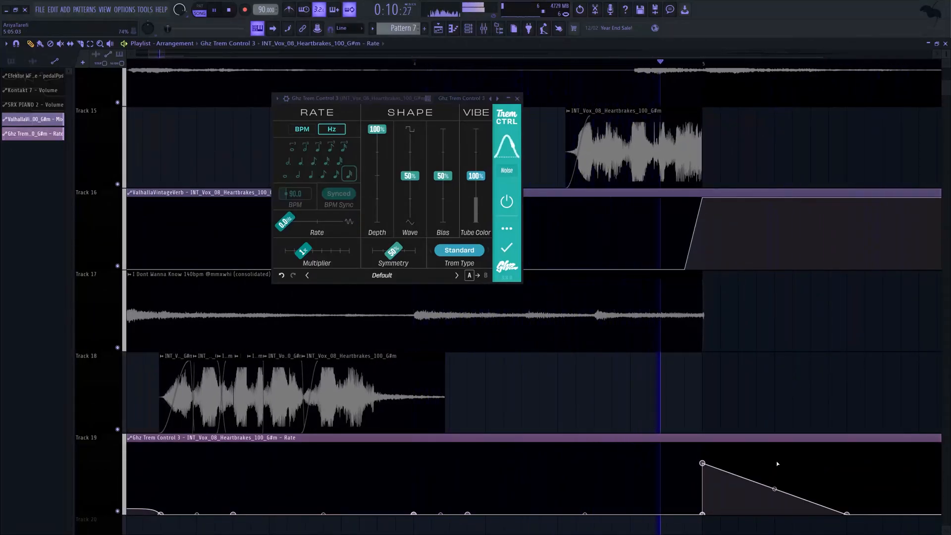
{"action": "scroll", "coordinate": [776, 463], "scroll_direction": "down", "scroll_amount": 2}
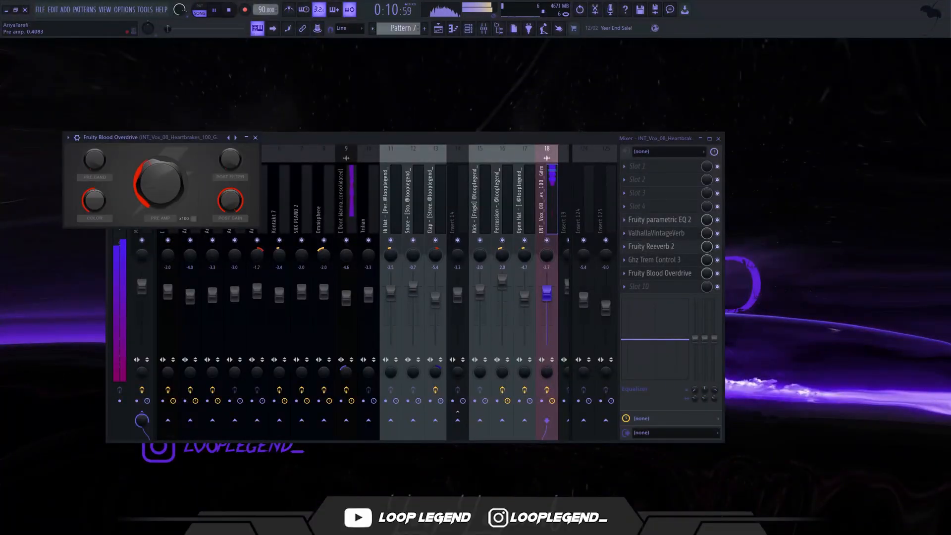
Step: Automate the Pre amp of the vocal's Fruity Blood Overdrive and lower the raised point late in bar 4
{"action": "right_click", "coordinate": [167, 195]}
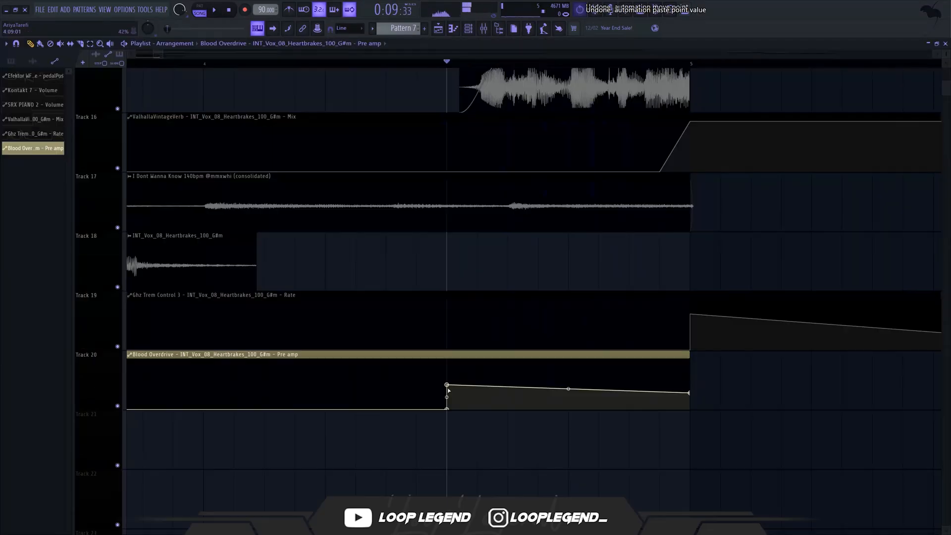
{"action": "left_click_drag", "start_coordinate": [447, 384], "coordinate": [447, 392]}
{"action": "key", "text": "space"}
{"action": "scroll", "coordinate": [461, 347], "scroll_direction": "down", "scroll_amount": 4}
{"action": "key", "text": "space"}
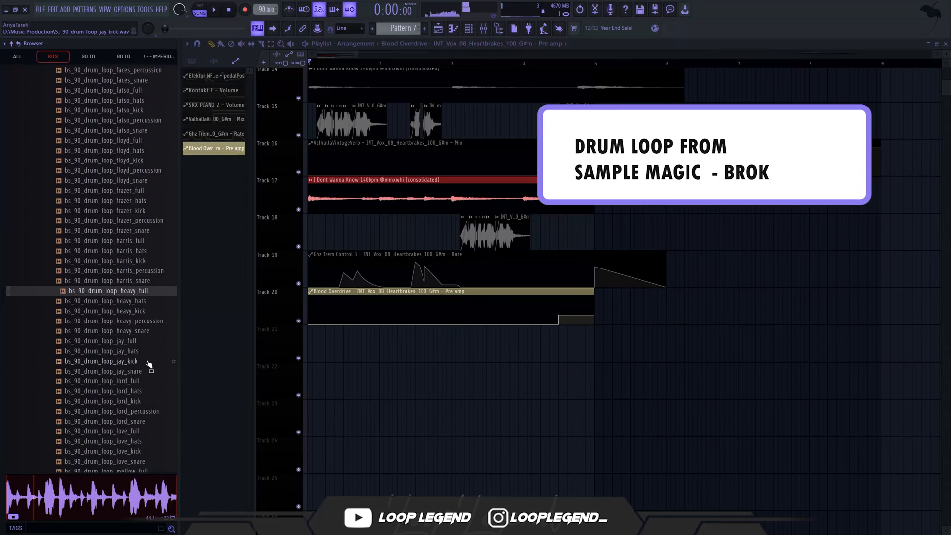
Step: Audition the drum loop bs_90_drum_loop_jay_full and place it at bar 1 on Track 21
{"action": "left_click", "coordinate": [124, 341]}
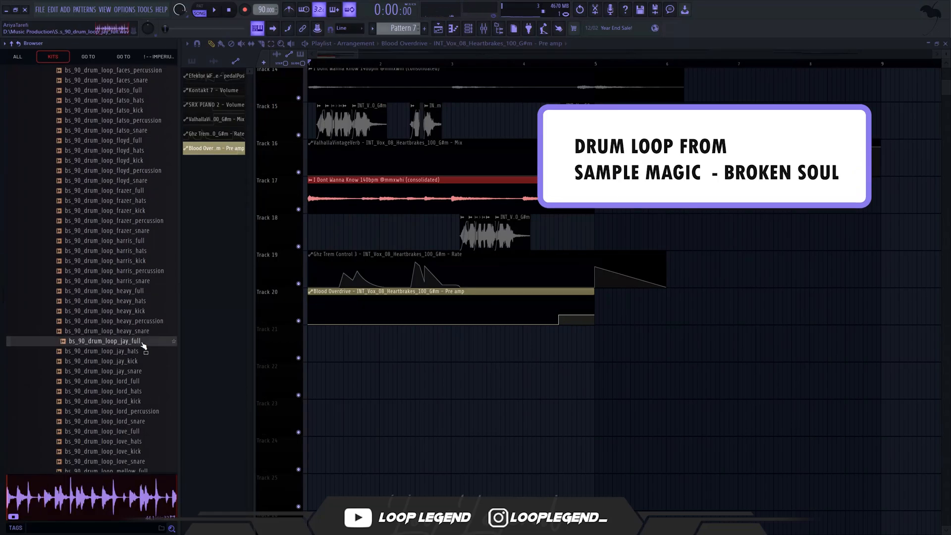
{"action": "scroll", "coordinate": [140, 346], "scroll_direction": "down", "scroll_amount": 2}
{"action": "left_click_drag", "start_coordinate": [141, 327], "coordinate": [317, 337]}
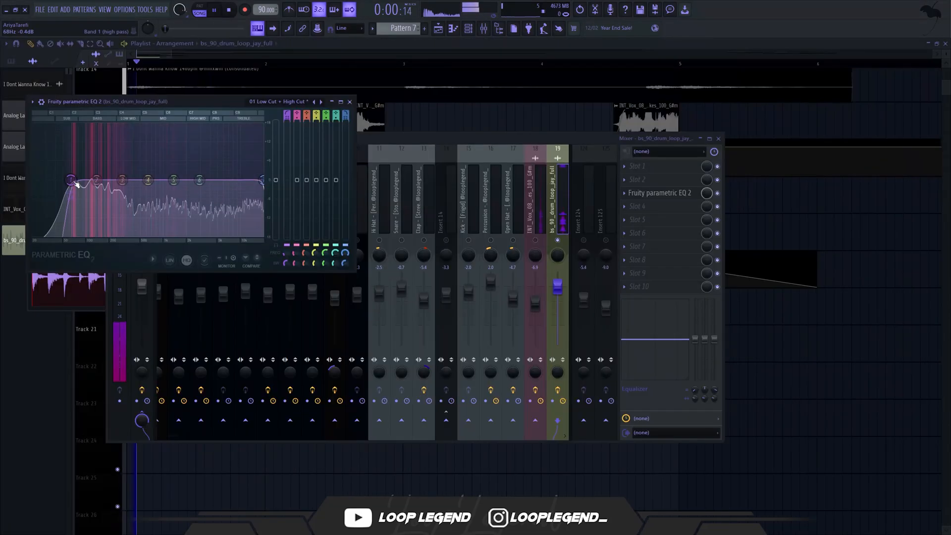
Step: Soften and raise the drum loop's low cut in Fruity Parametric EQ 2, bring its high cut down, and play it back
{"action": "scroll", "coordinate": [74, 183], "scroll_direction": "up", "scroll_amount": 6}
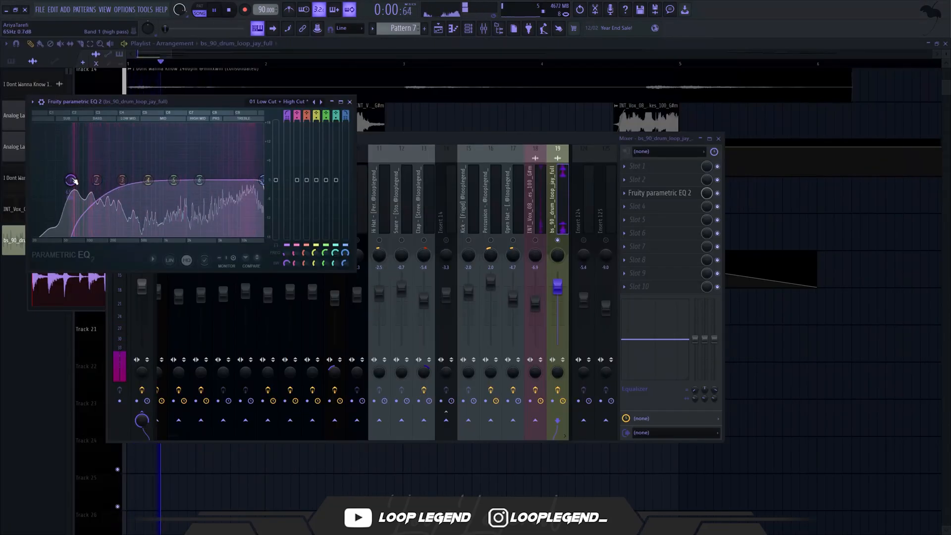
{"action": "left_click_drag", "start_coordinate": [74, 182], "coordinate": [119, 182]}
{"action": "left_click_drag", "start_coordinate": [262, 182], "coordinate": [212, 179]}
{"action": "key", "text": "space"}
{"action": "key", "text": "space"}
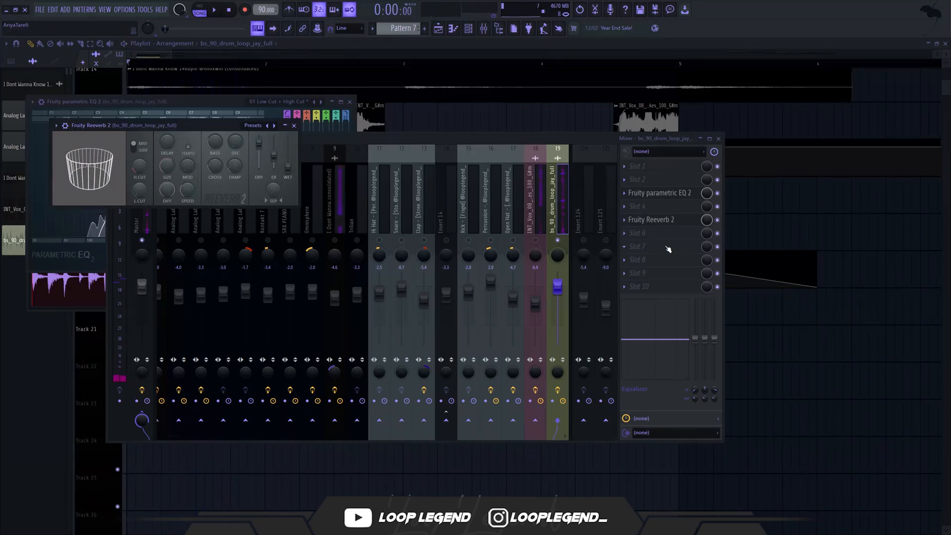
{"action": "key", "text": "space"}
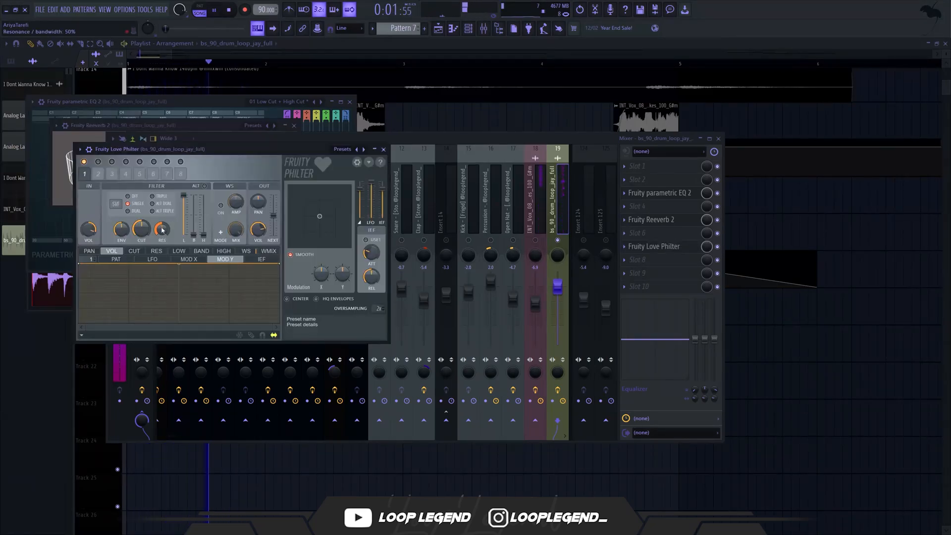